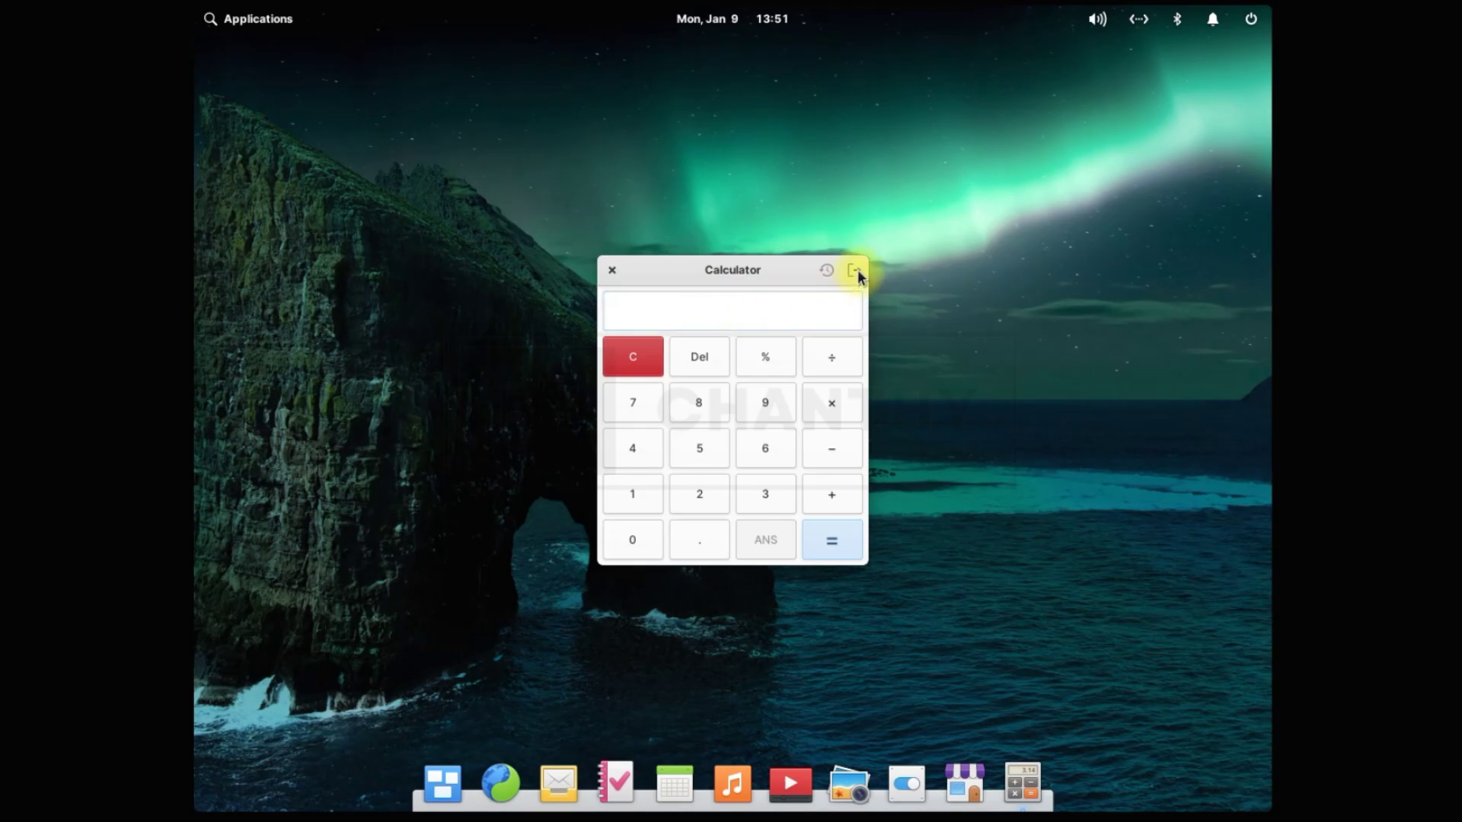
# Close Calculator and open Music to look over its window maximized and restored, closing it when done.
pyautogui.click(1120, 270)
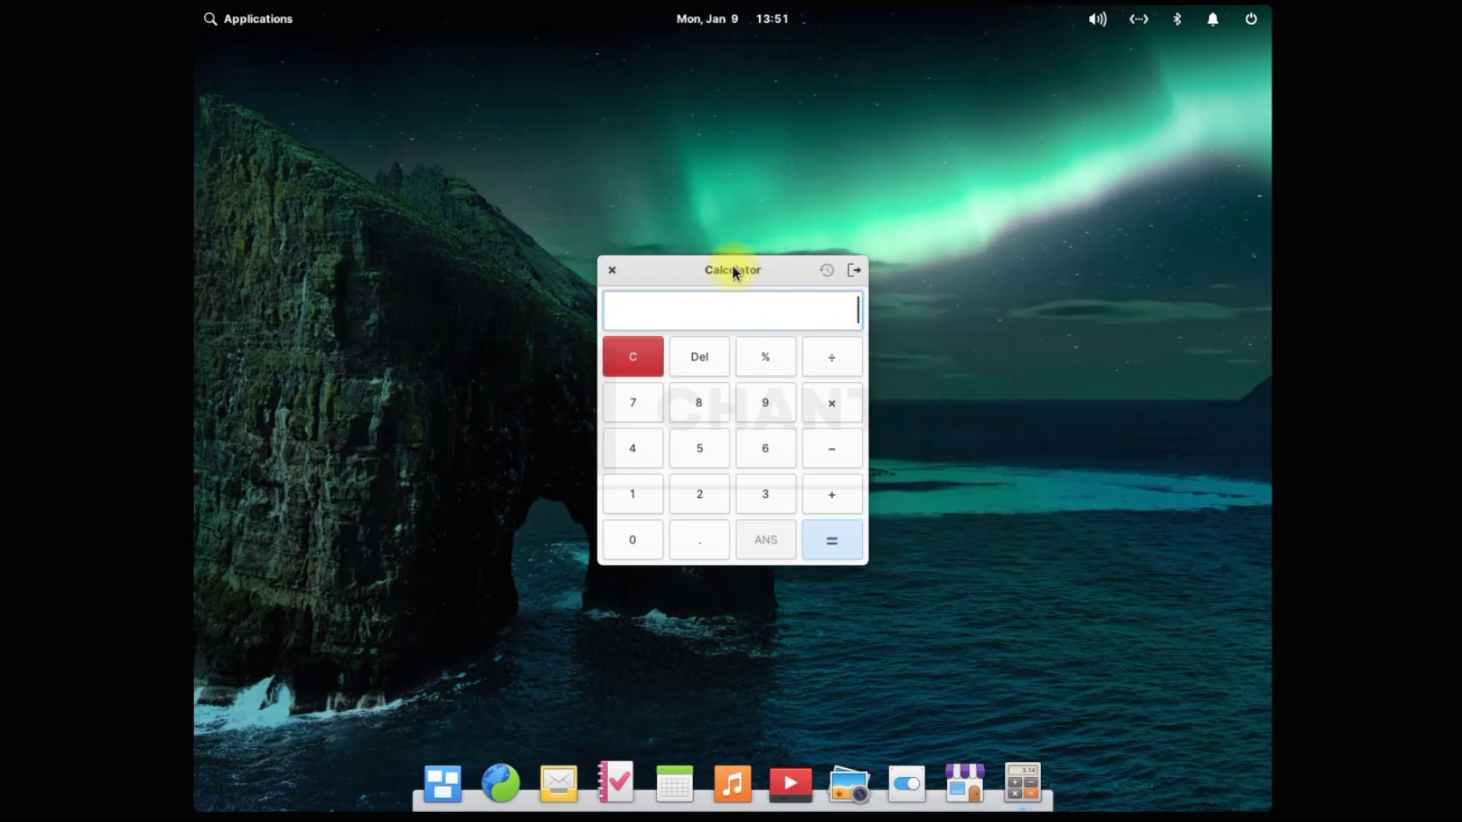
pyautogui.click(612, 270)
pyautogui.click(217, 23)
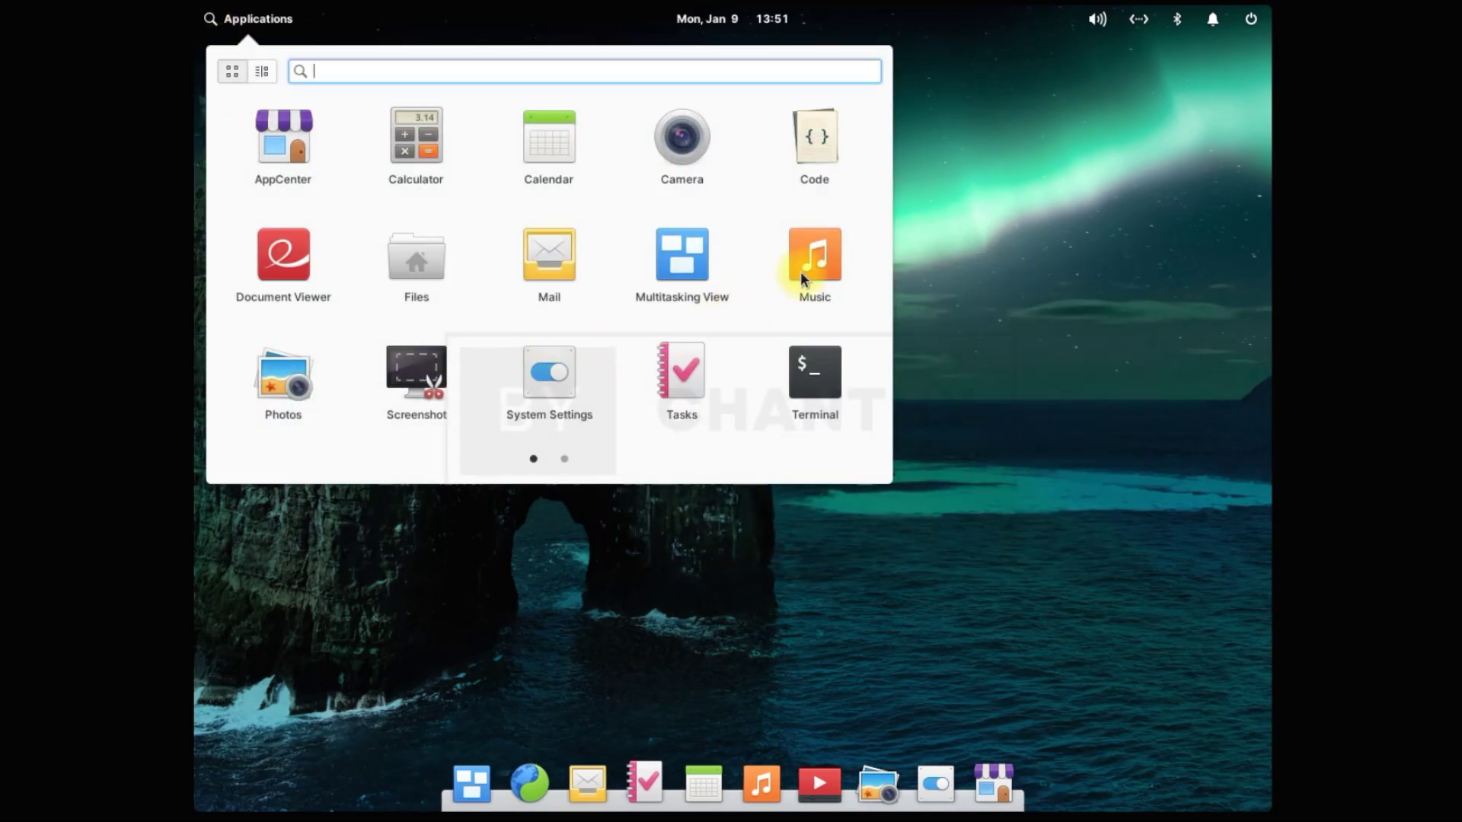
pyautogui.click(824, 267)
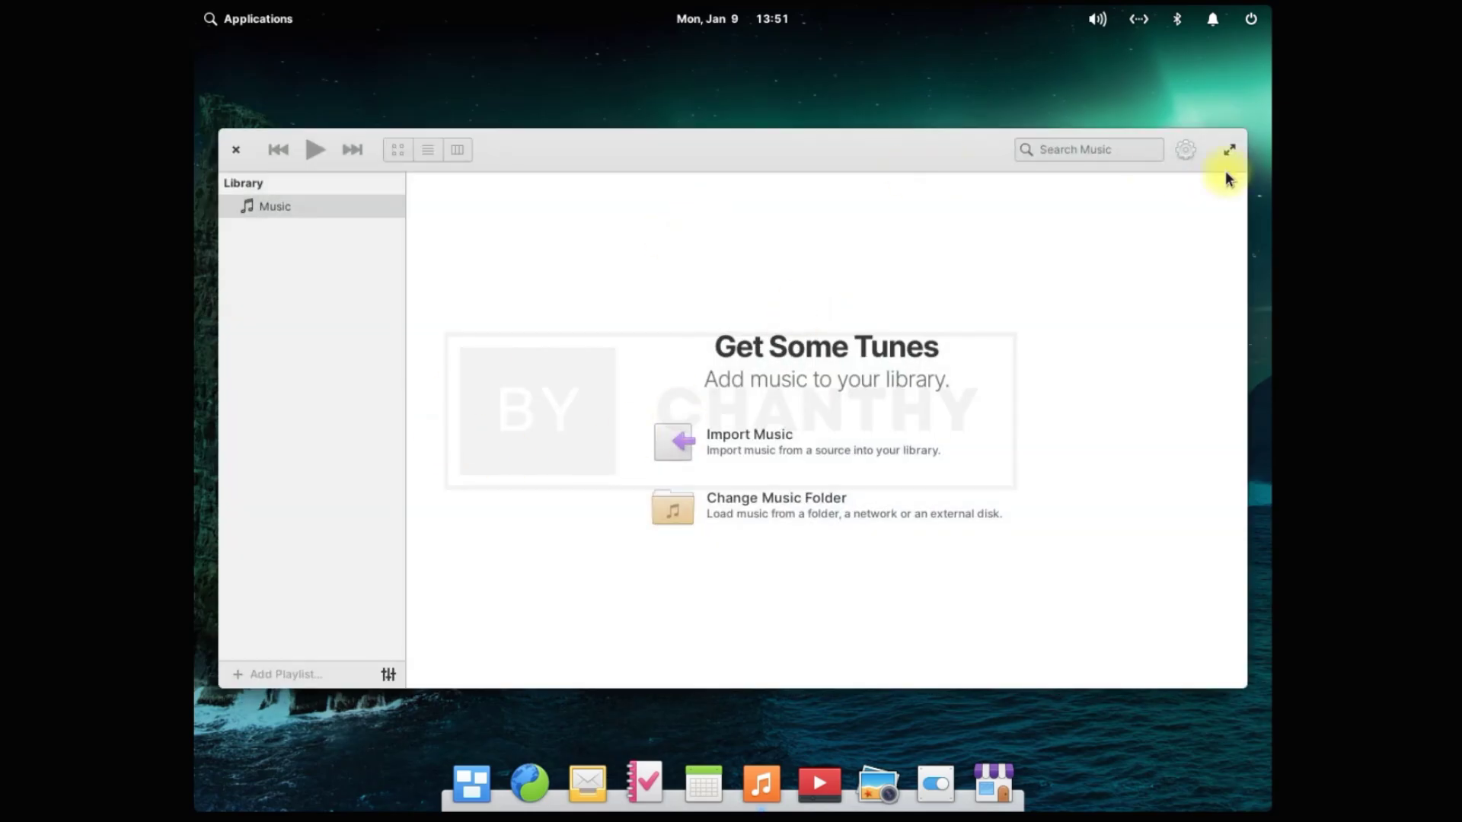
pyautogui.click(1229, 150)
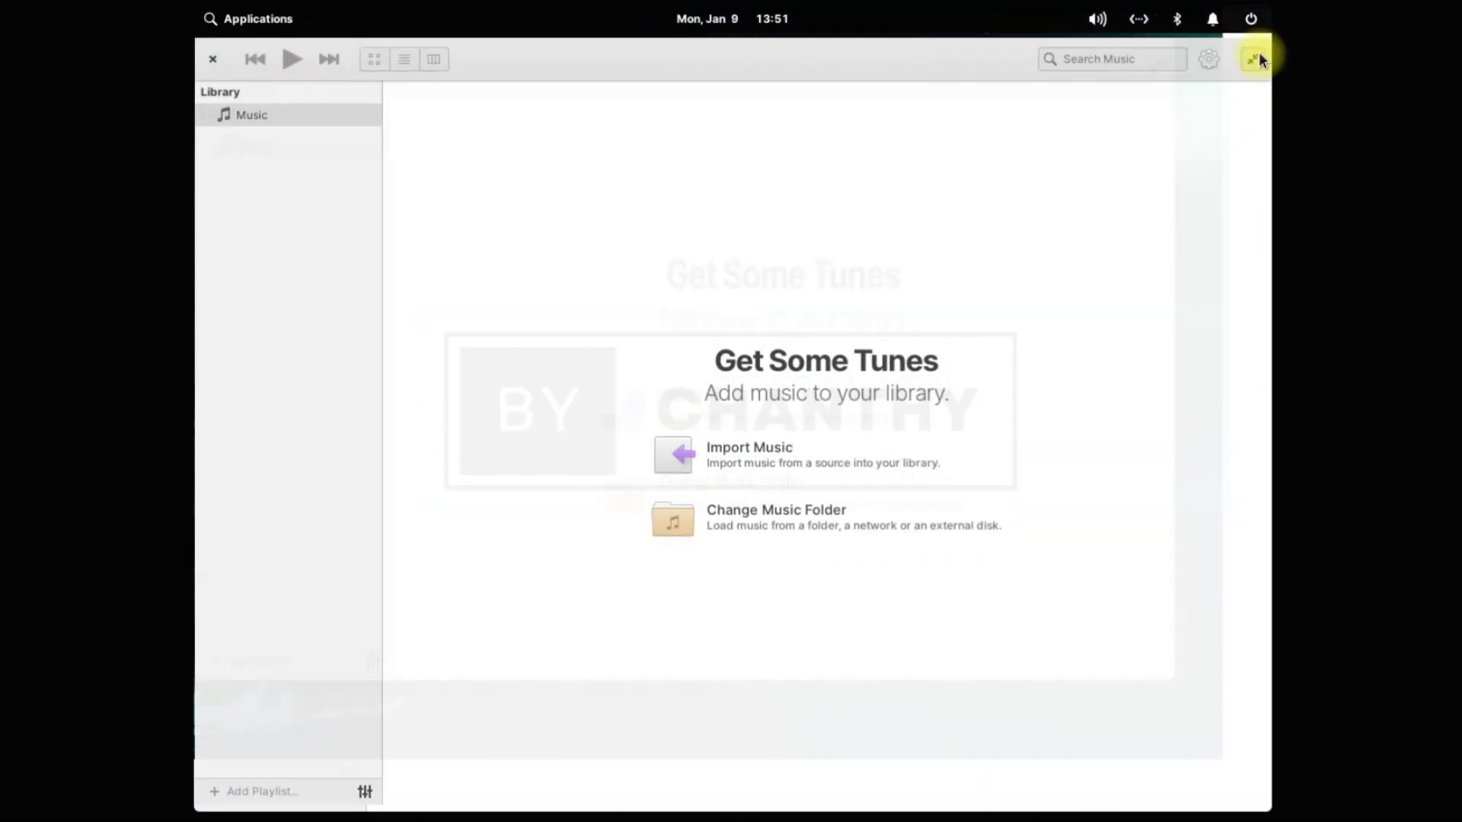
pyautogui.click(1259, 52)
pyautogui.click(1185, 150)
pyautogui.click(1170, 268)
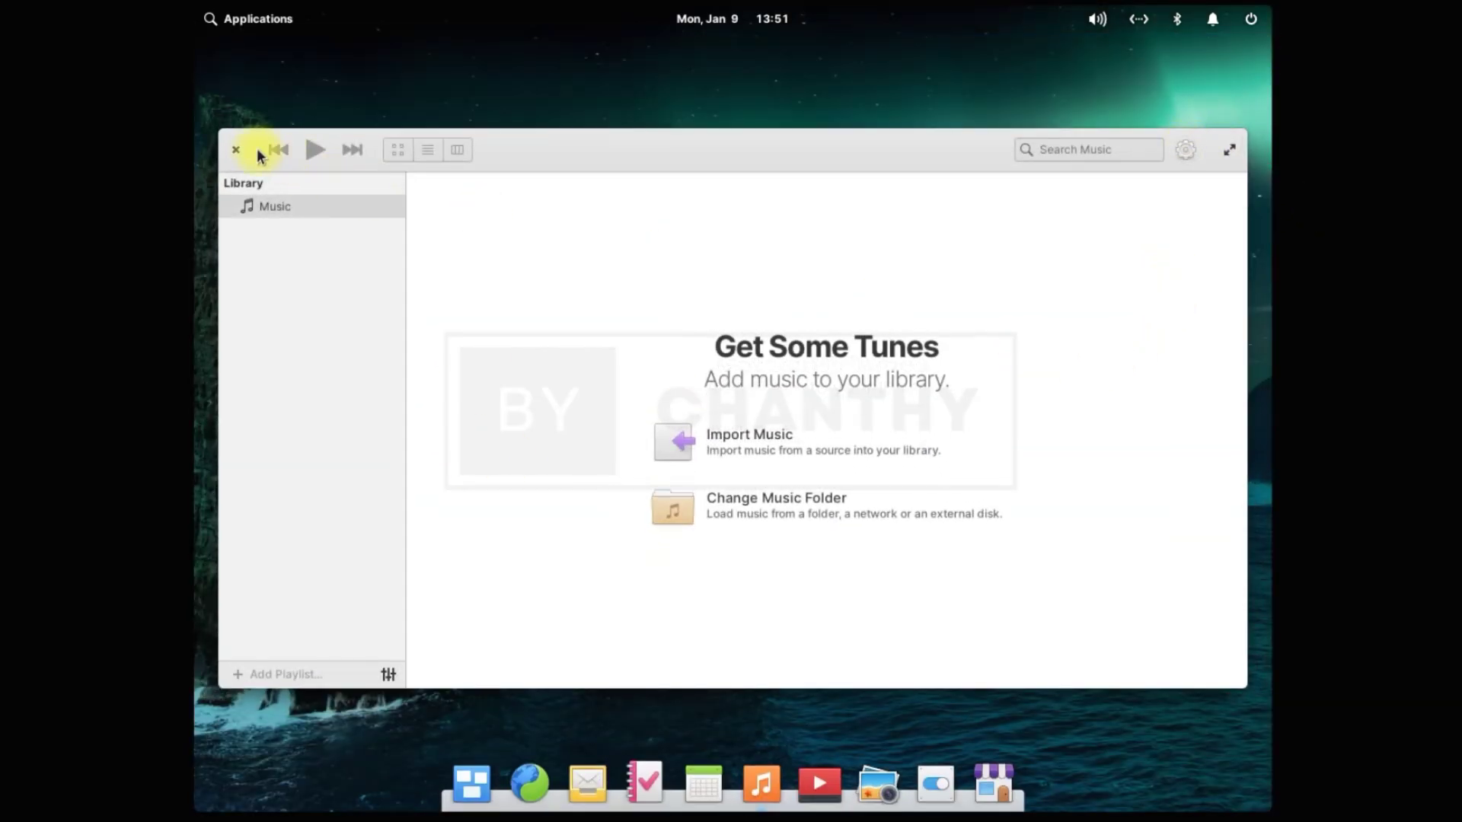
pyautogui.click(237, 153)
# Open Terminal and Document Viewer one after the other from the application launcher, closing each after a brief look.
pyautogui.click(225, 18)
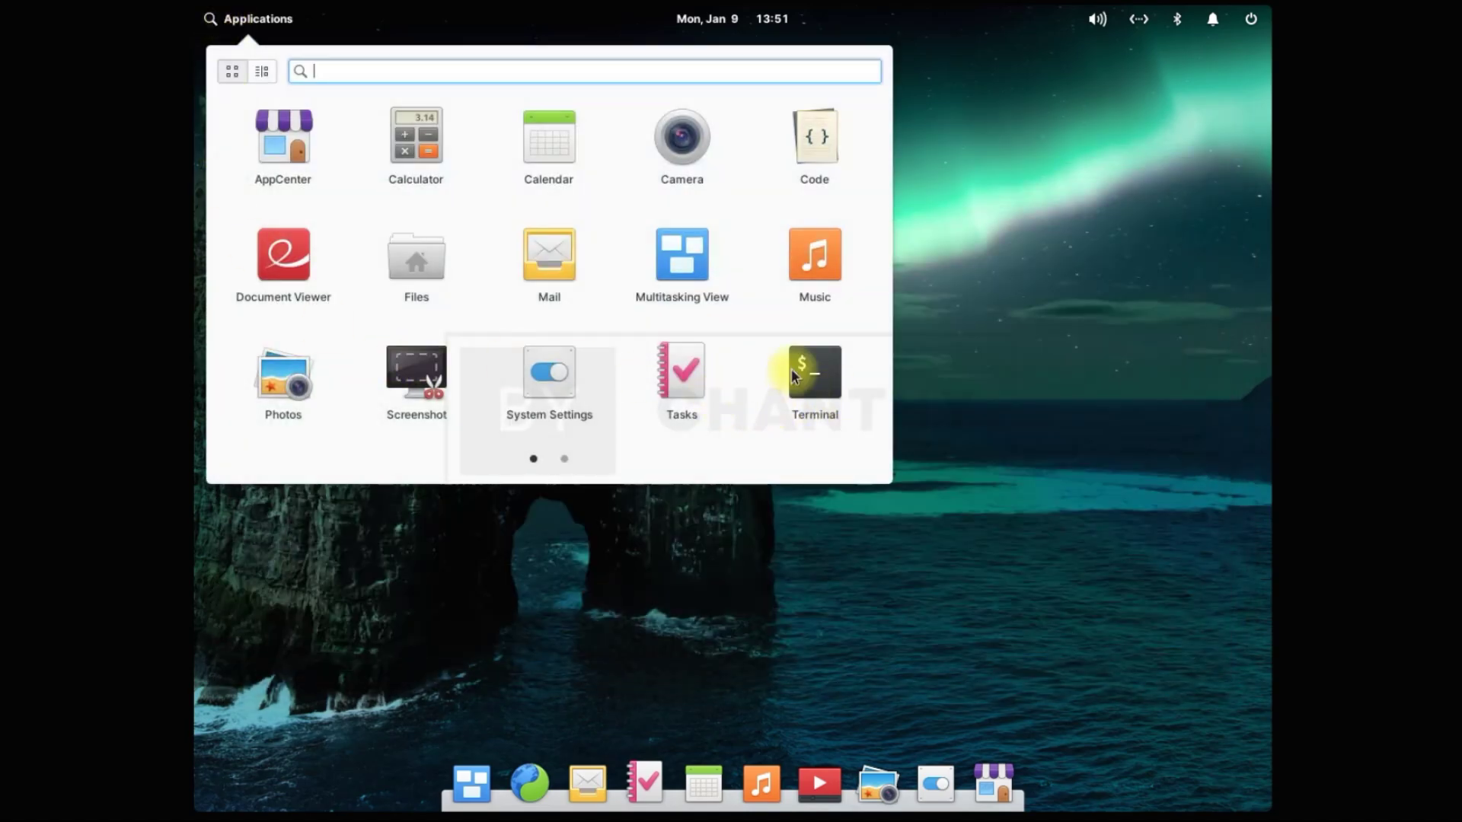
pyautogui.click(807, 390)
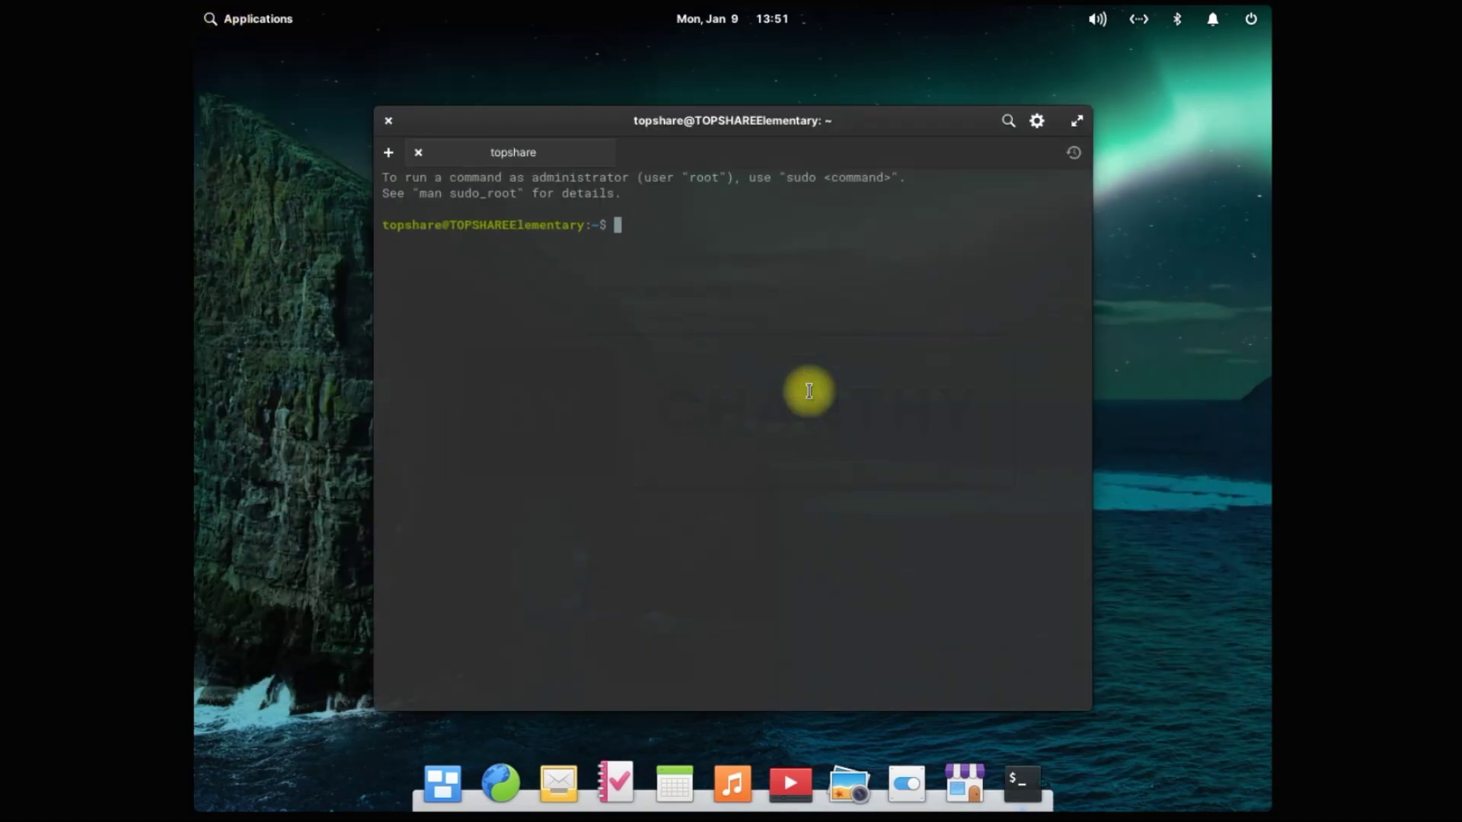
pyautogui.click(389, 121)
pyautogui.click(217, 18)
pyautogui.click(278, 258)
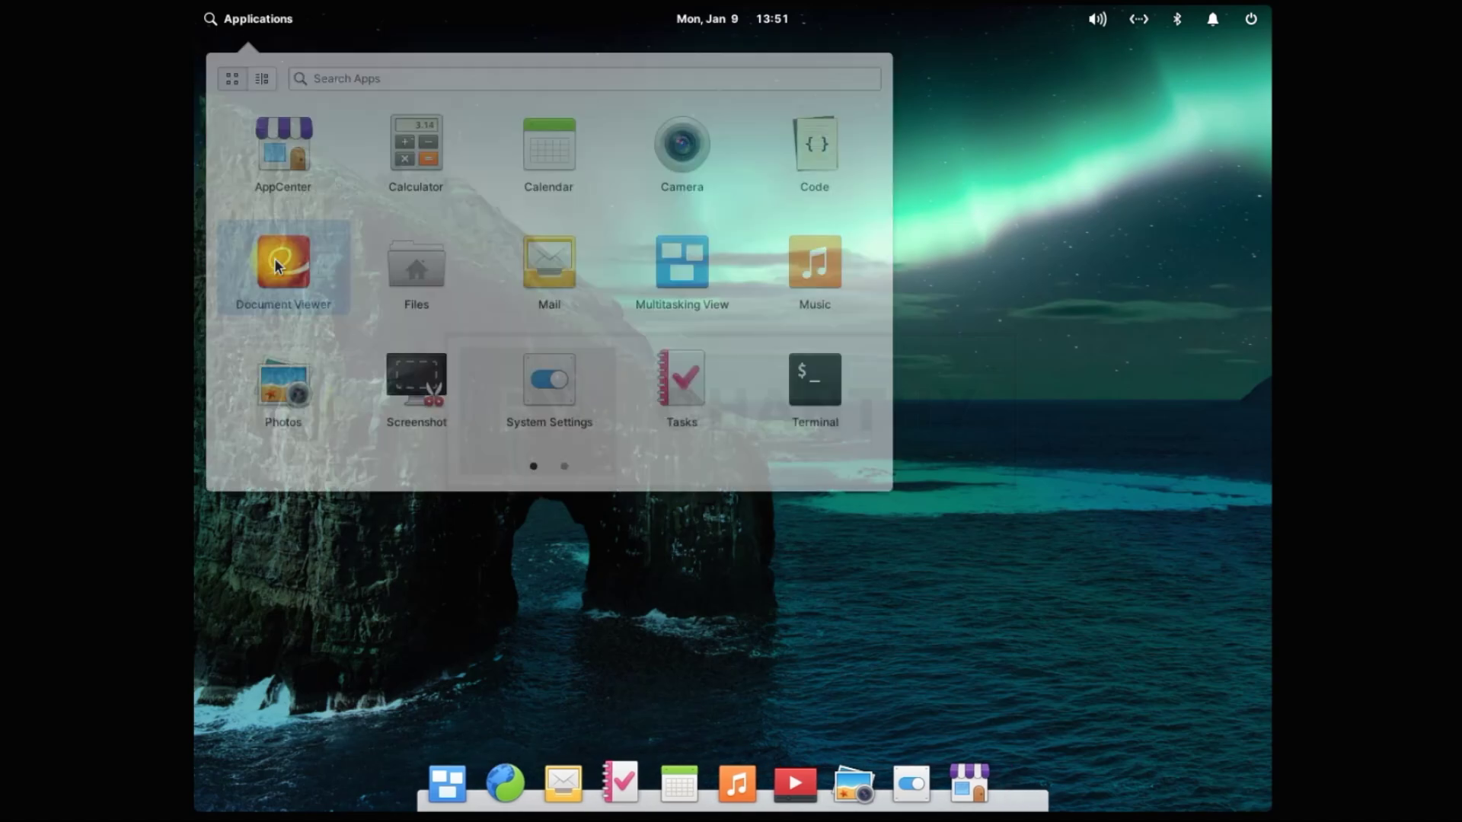
pyautogui.click(470, 148)
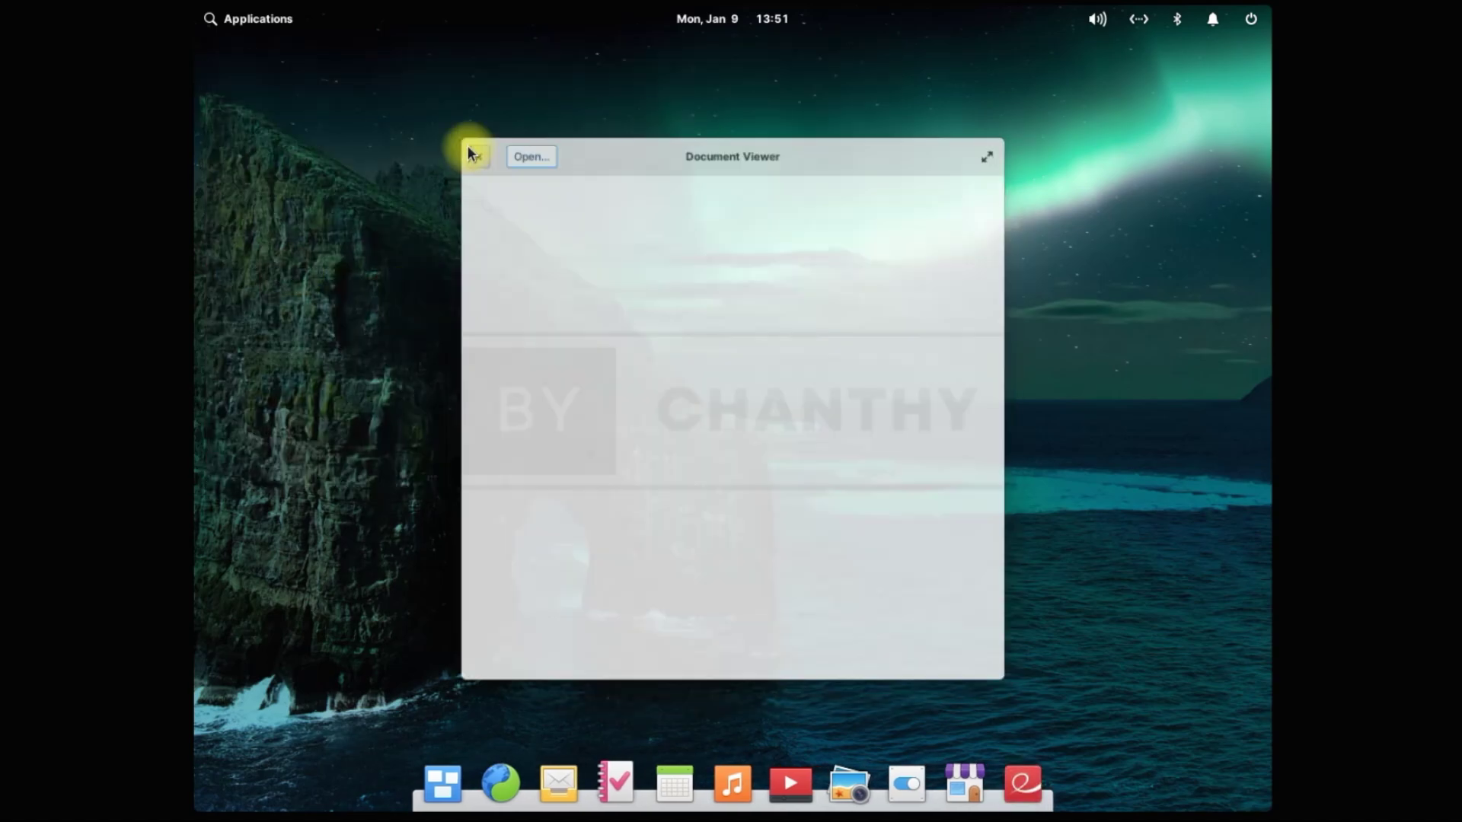
# Open Videos from the second page of the application launcher, and open AppCenter.
pyautogui.click(219, 20)
pyautogui.scroll(-1, 736, 327)
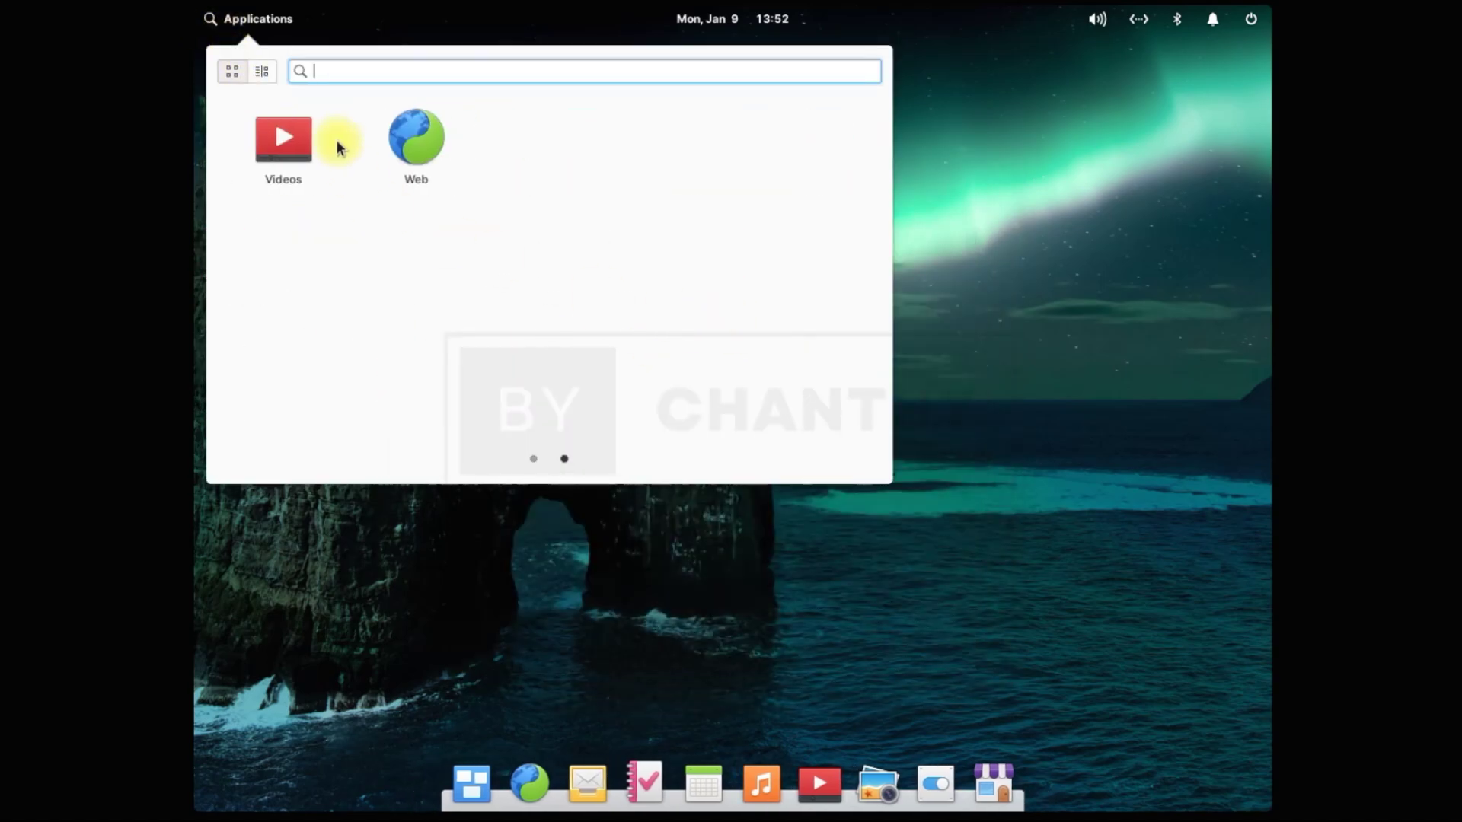
pyautogui.click(278, 162)
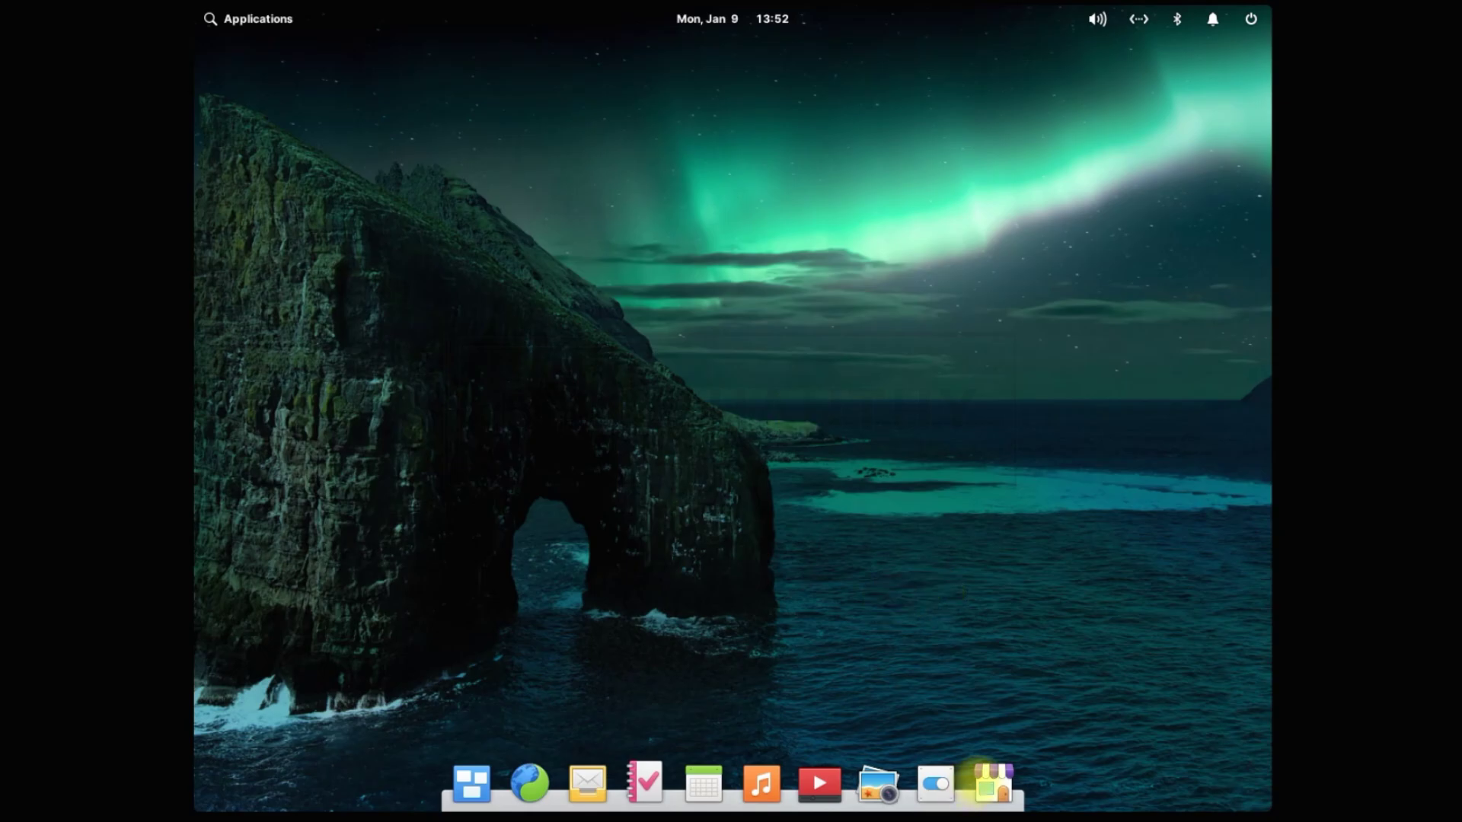
pyautogui.click(998, 789)
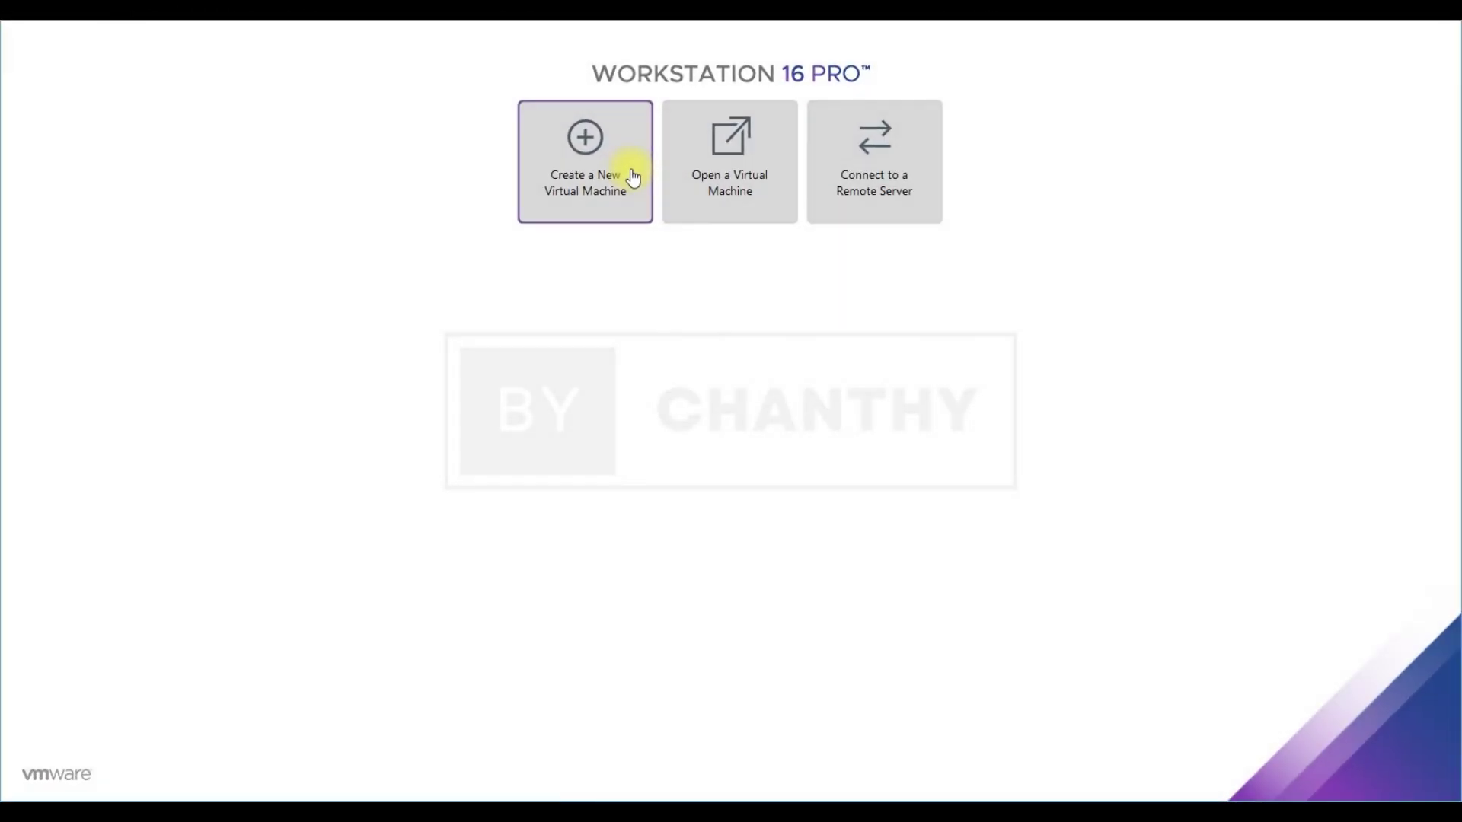
# Start a new Typical virtual machine in VMware Workstation, using the ISO image in the Elementary OS folder as installer.
pyautogui.click(631, 167)
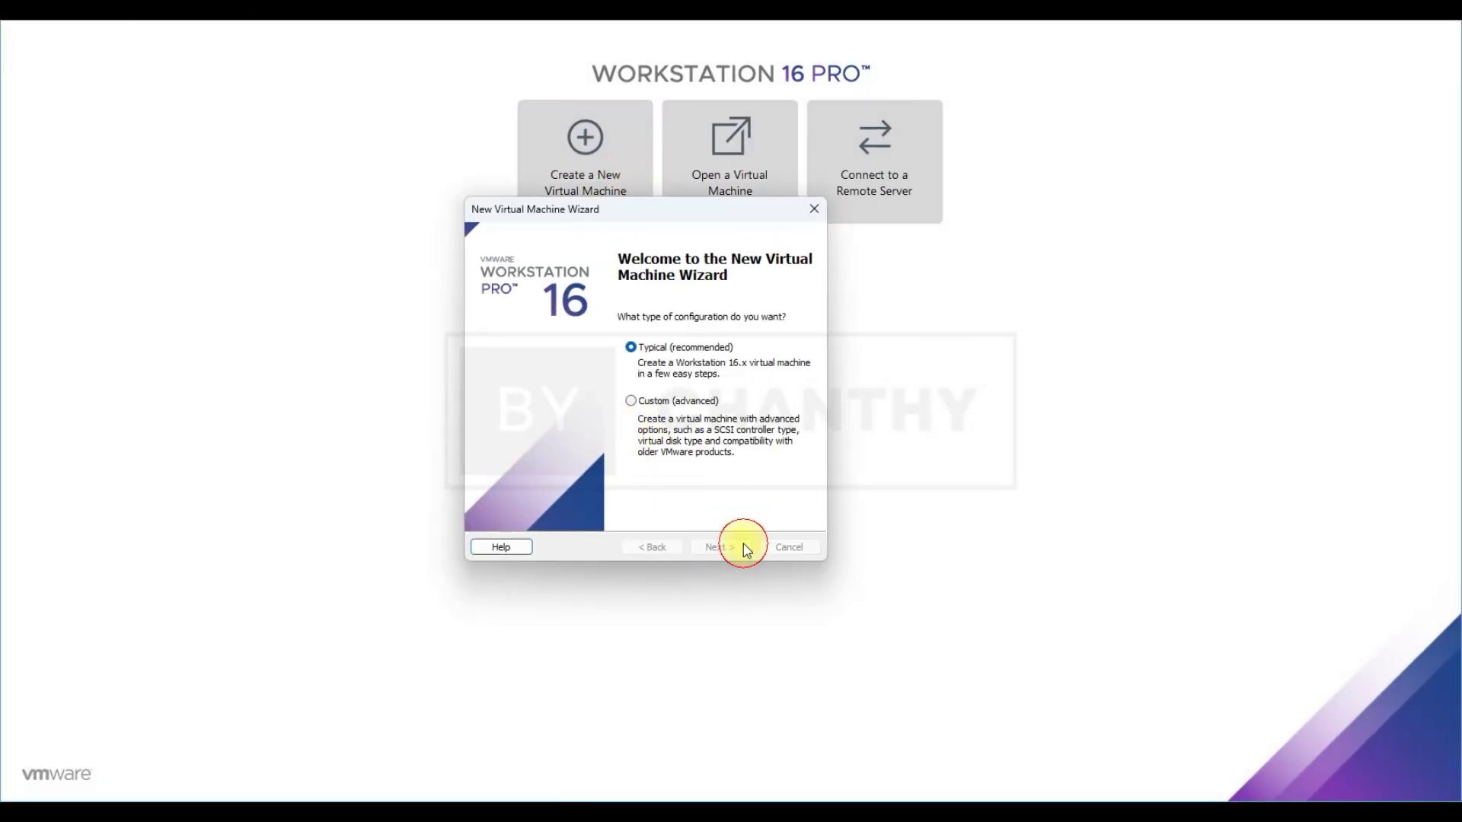
pyautogui.click(744, 546)
pyautogui.click(547, 383)
pyautogui.click(795, 407)
pyautogui.click(570, 271)
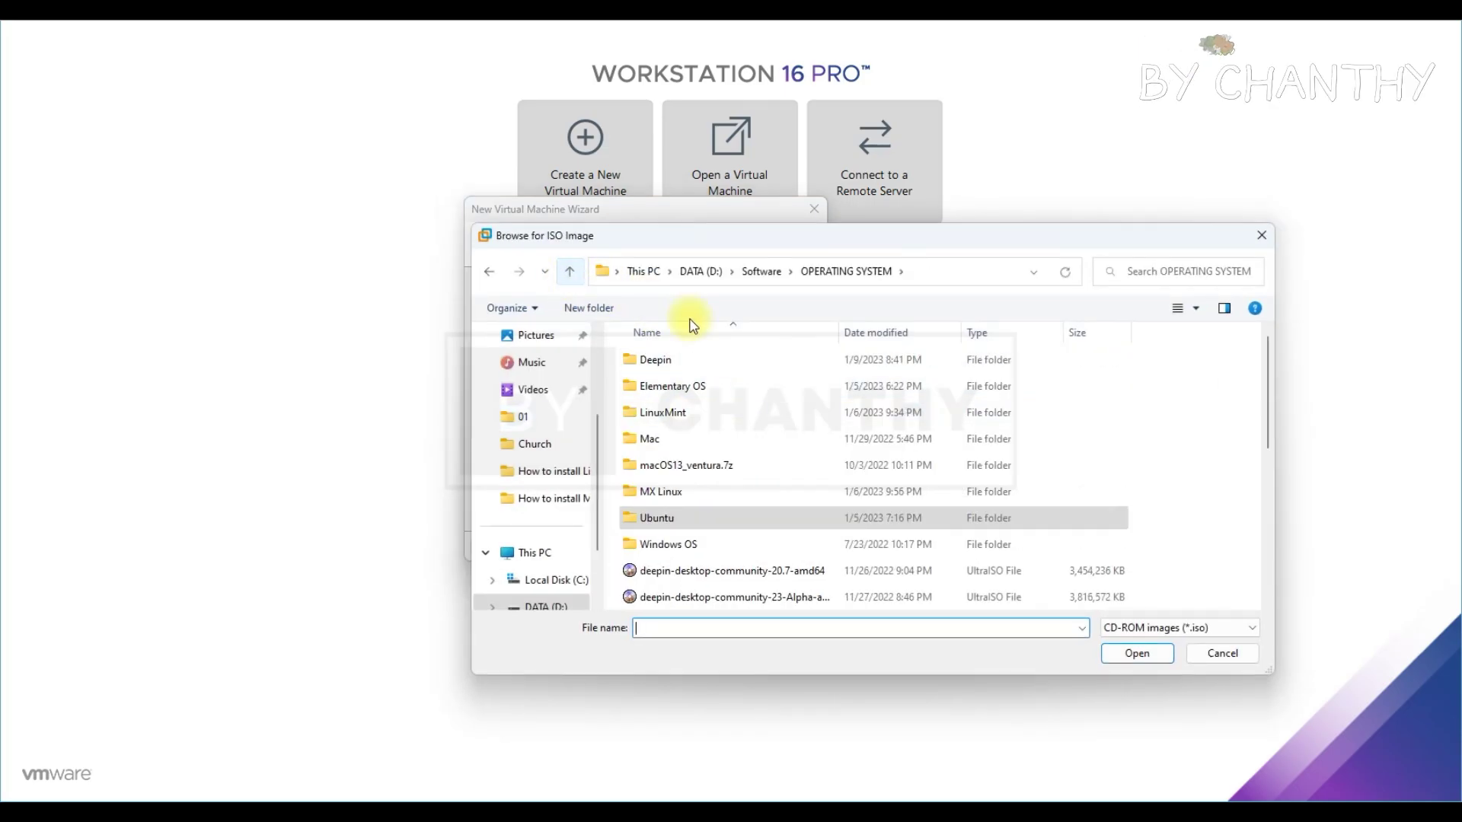
pyautogui.doubleClick(674, 386)
pyautogui.click(644, 363)
pyautogui.click(1134, 653)
pyautogui.click(731, 543)
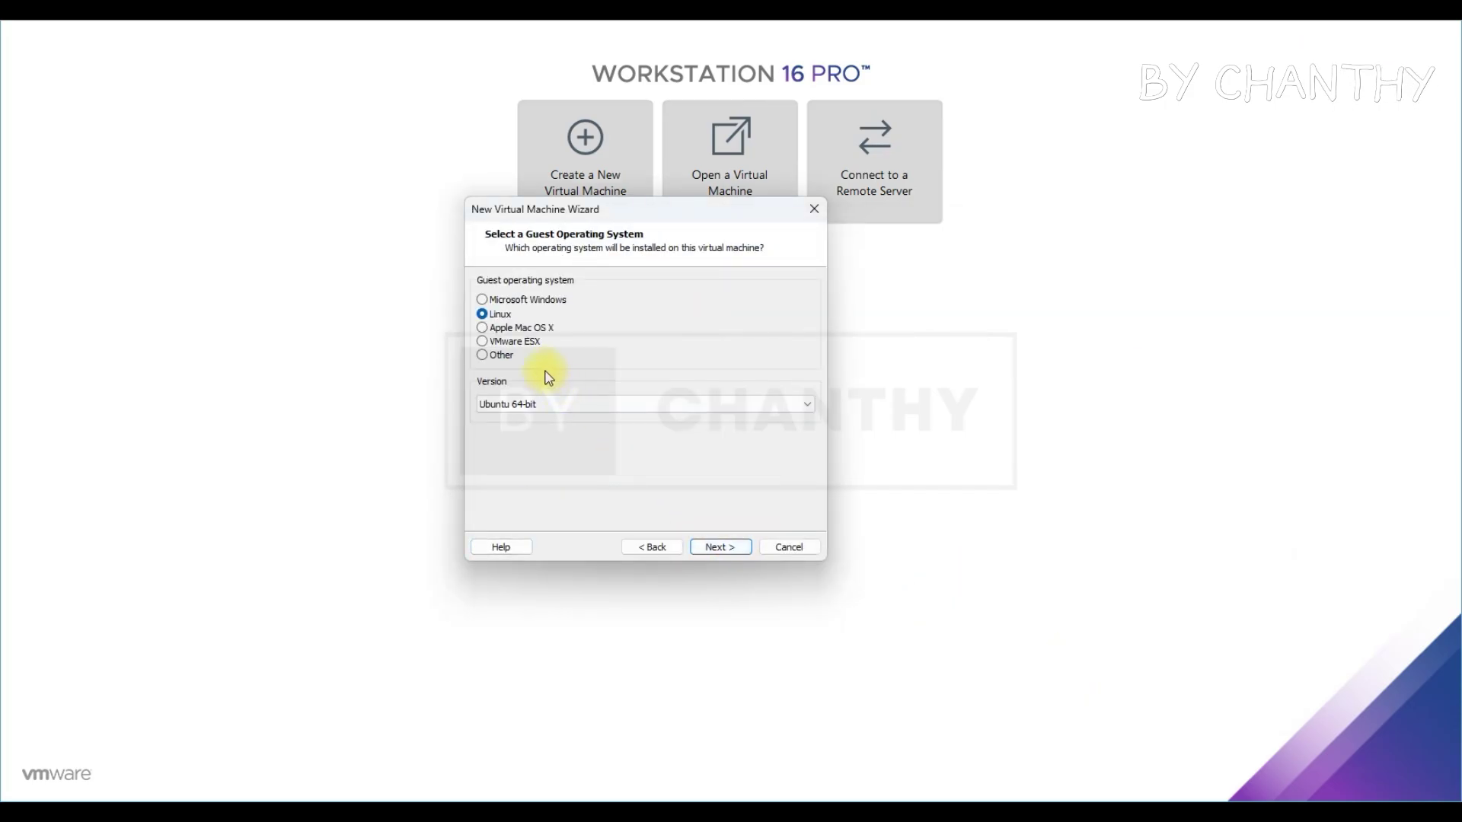
# Set the guest operating system to Linux with version Ubuntu 64-bit and continue.
pyautogui.click(594, 404)
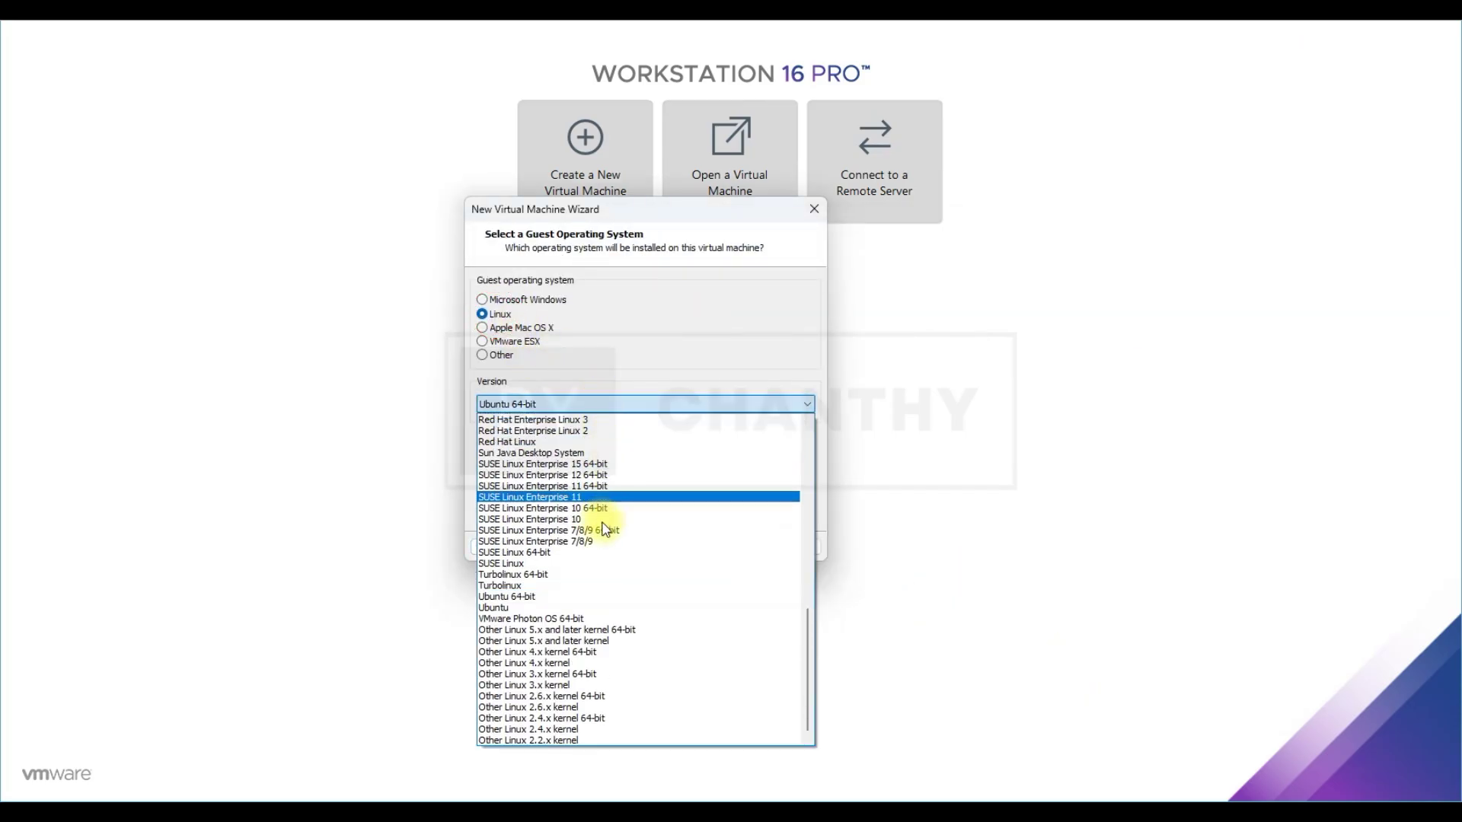
pyautogui.click(538, 599)
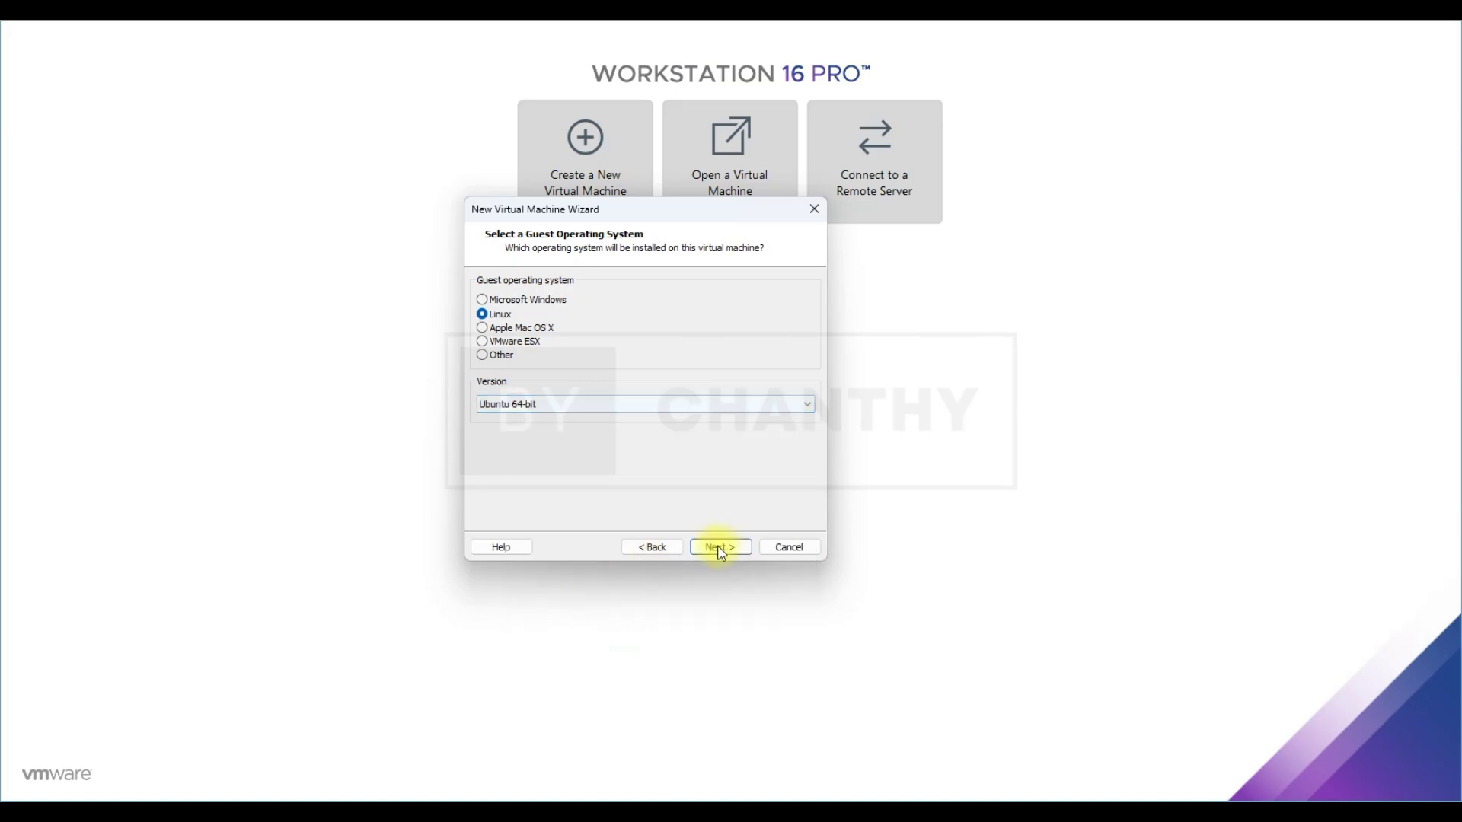
pyautogui.click(723, 550)
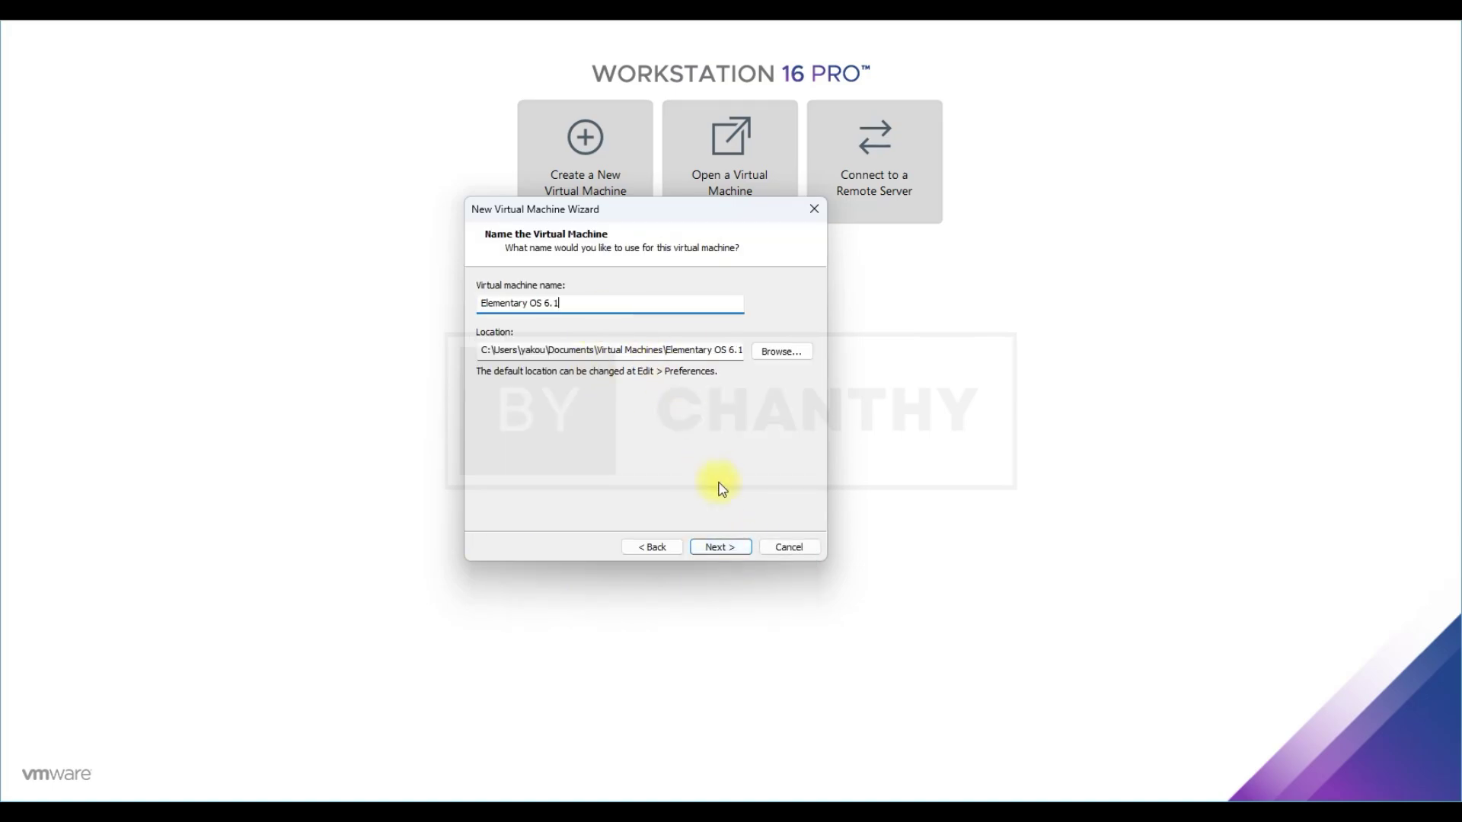
# Create the virtual machine as Elementary OS 6.1 with an 80 GB virtual disk split into multiple files.
pyautogui.click(730, 546)
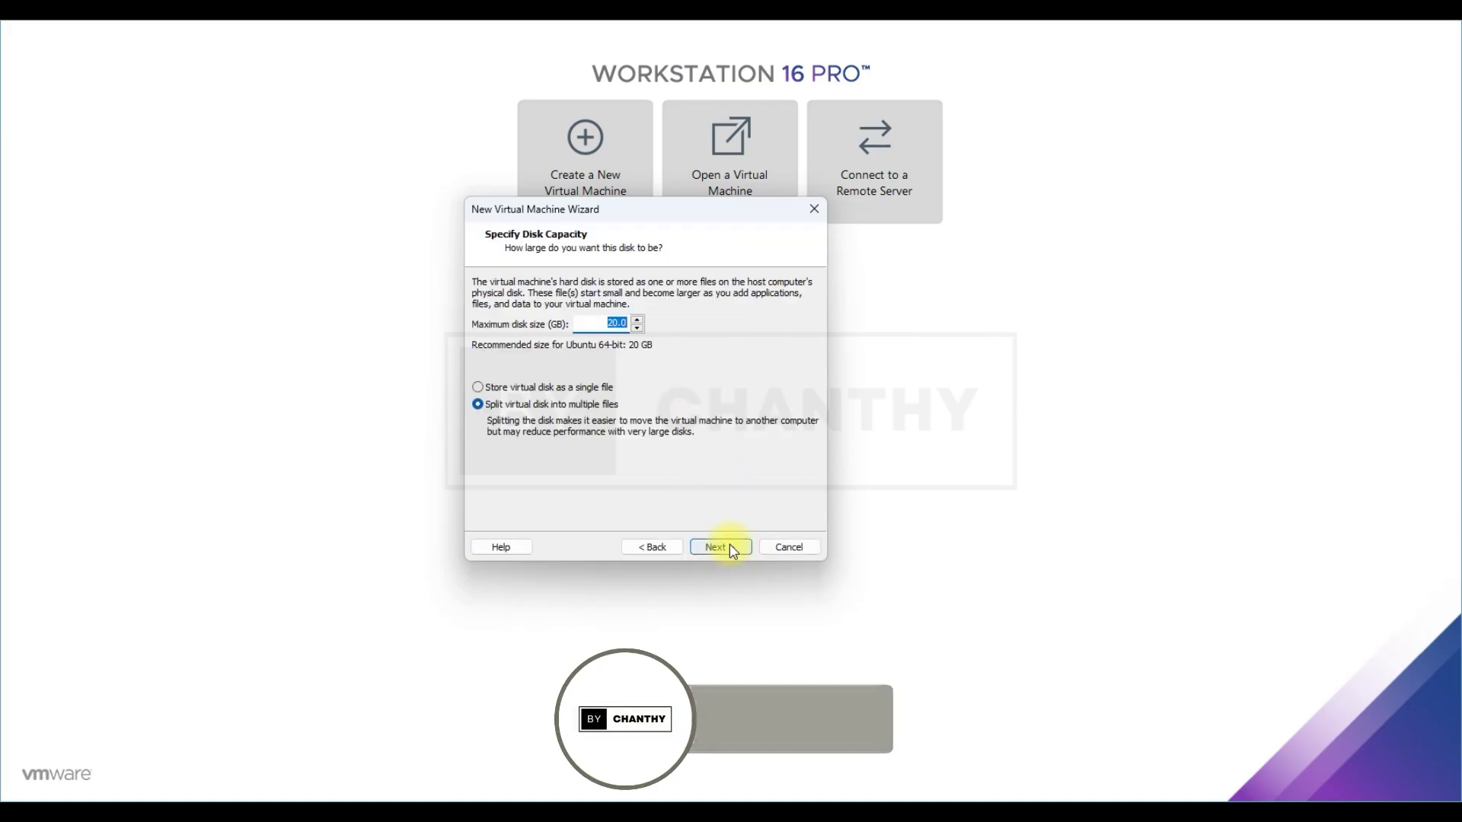
pyautogui.click(735, 546)
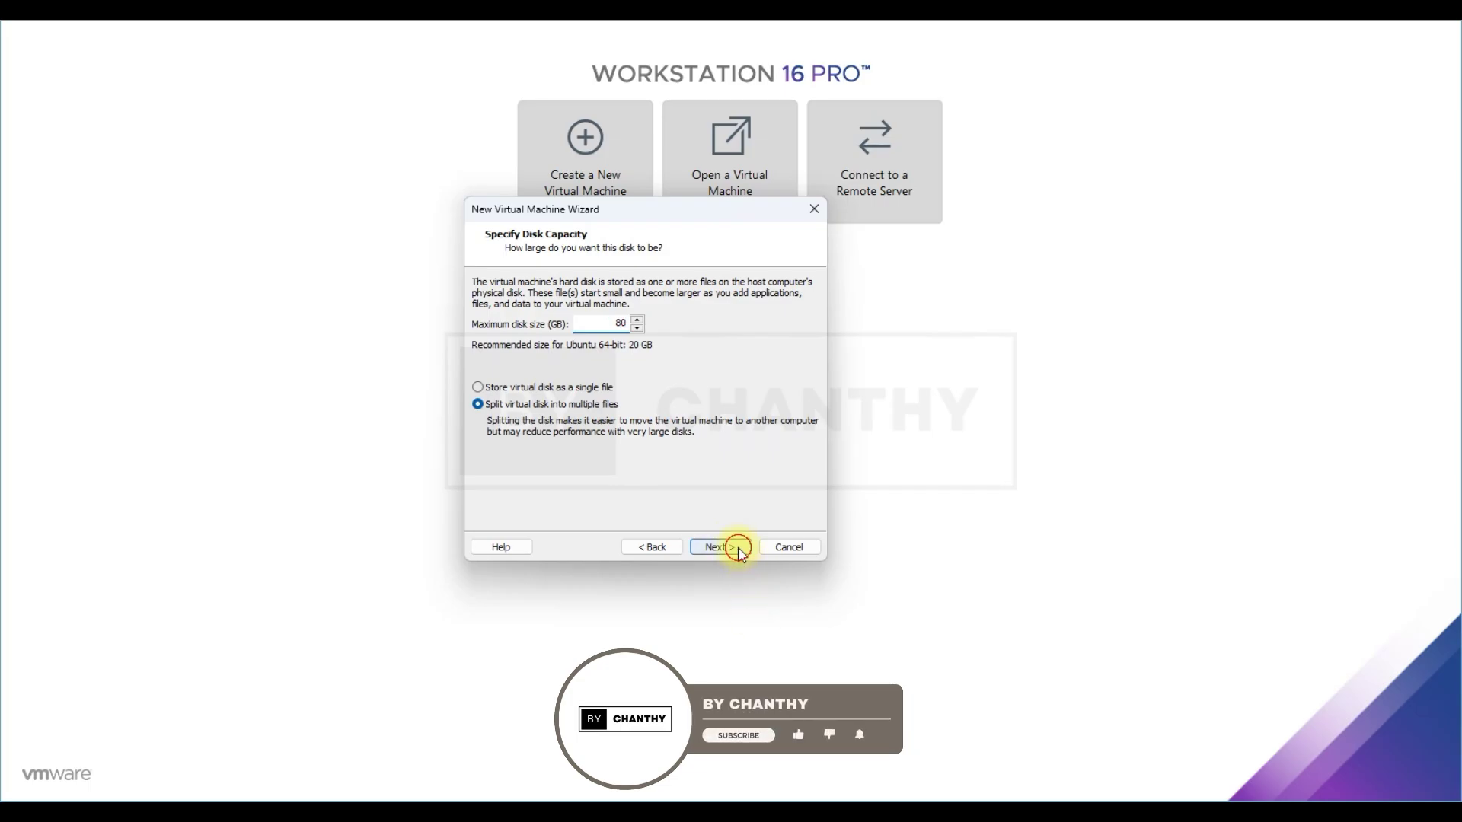
pyautogui.click(723, 546)
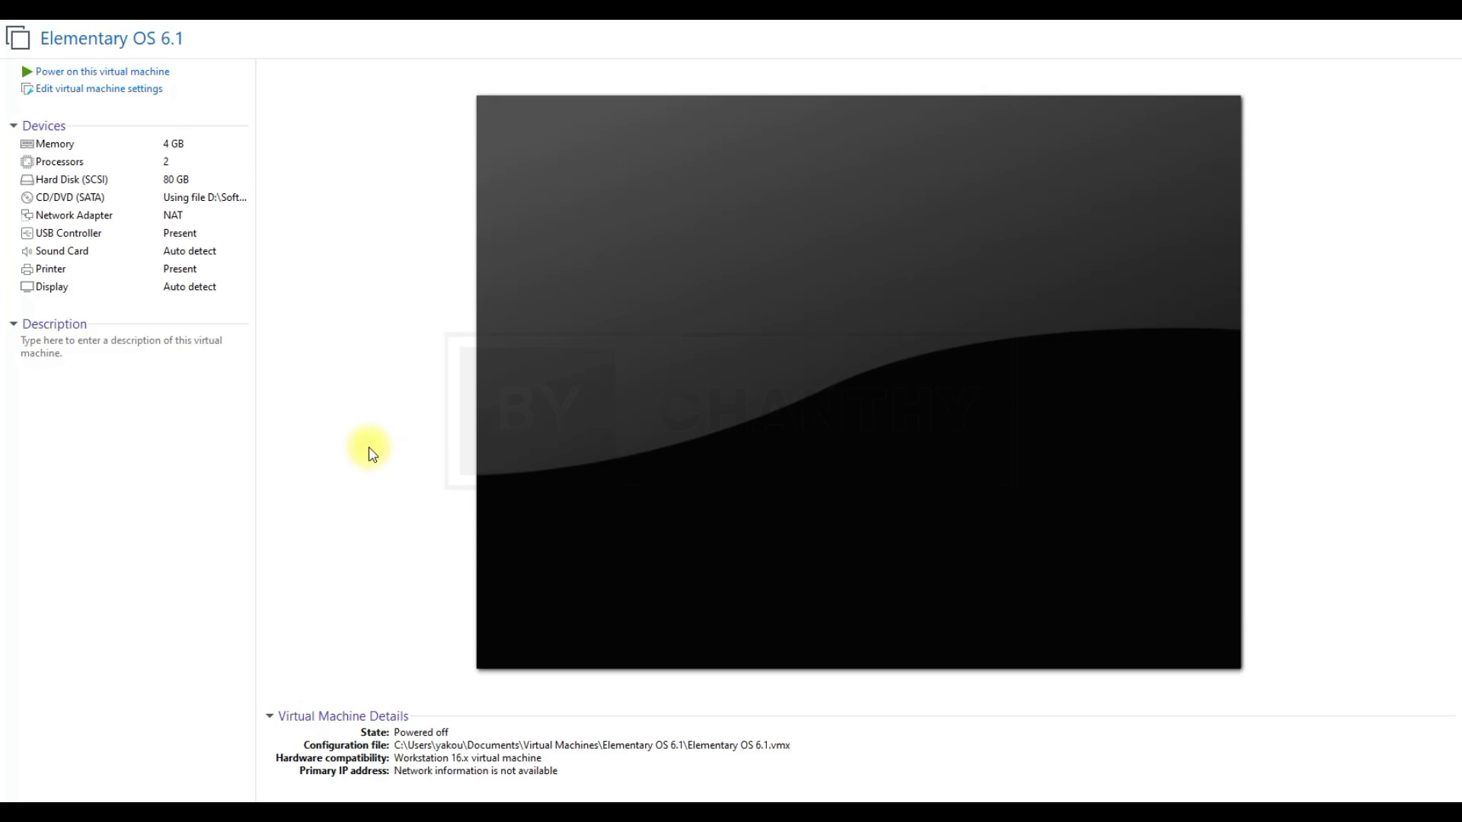
# Power on the Elementary OS 6.1 virtual machine and boot the Try or install elementary OS option.
pyautogui.click(143, 70)
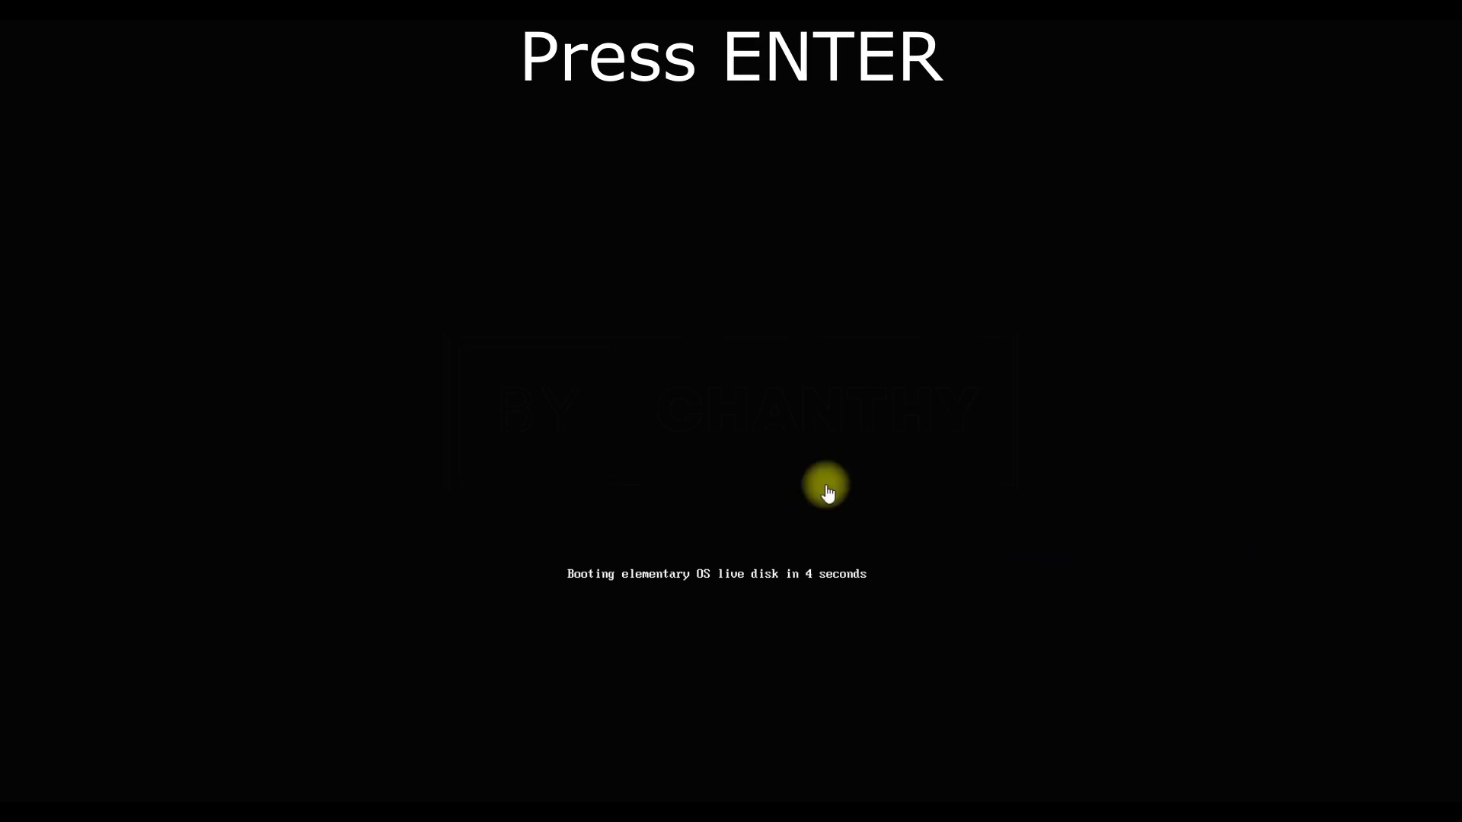
pyautogui.click(776, 468)
pyautogui.press('Return')
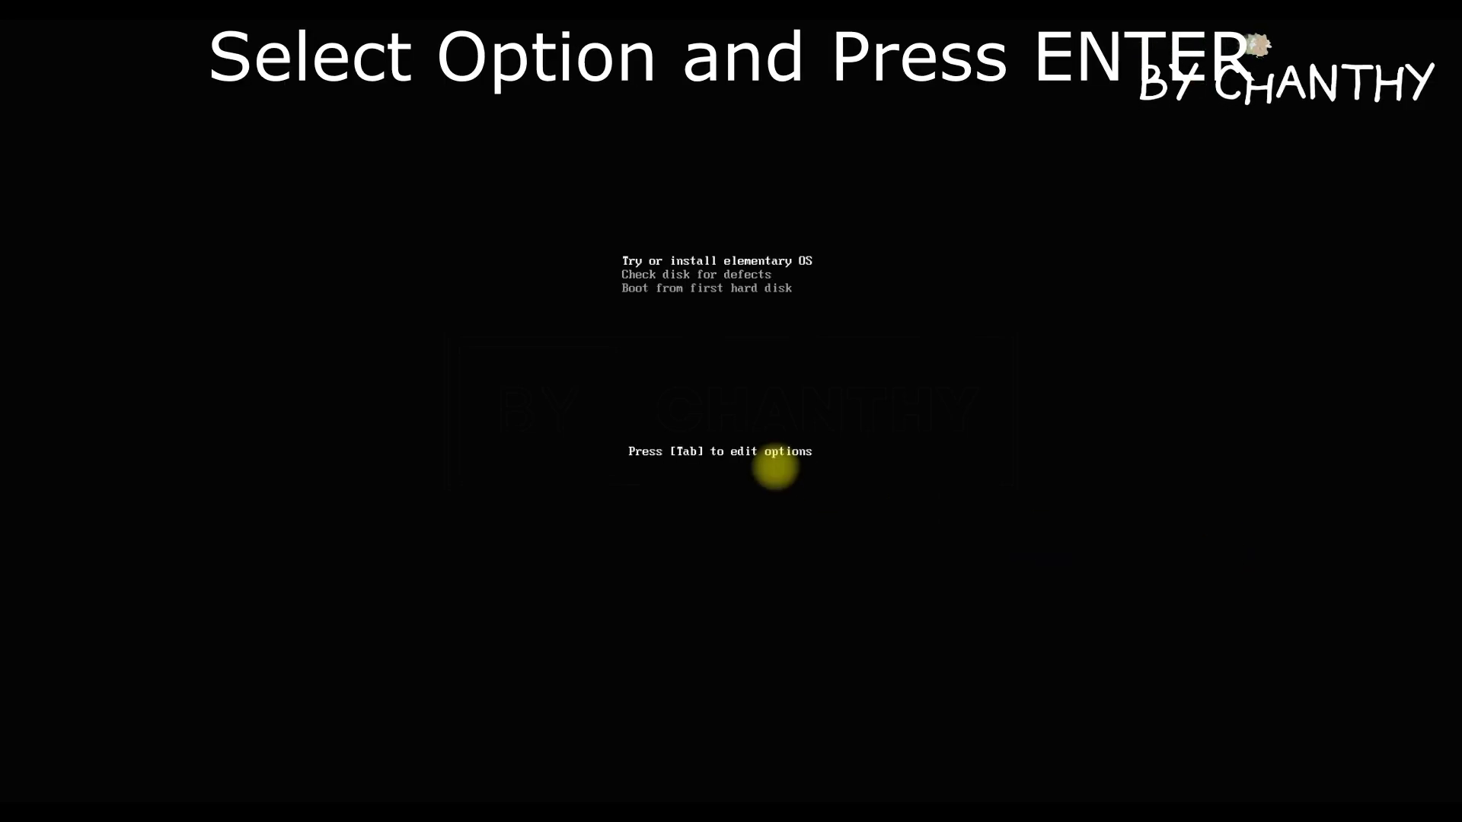
pyautogui.press('Return')
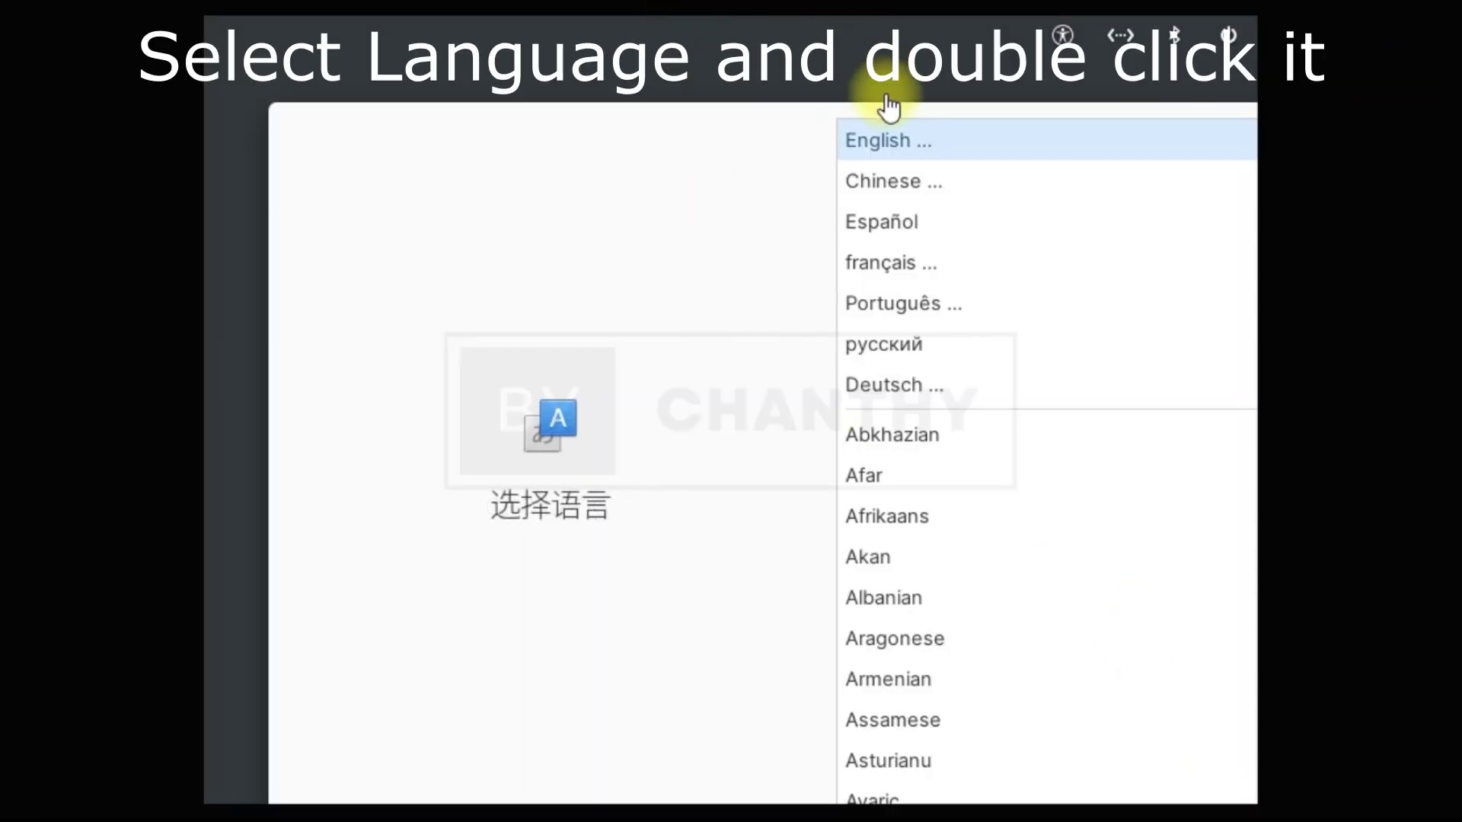
# Set the installer language to English (United States) and the keyboard layout to English (US).
pyautogui.doubleClick(881, 141)
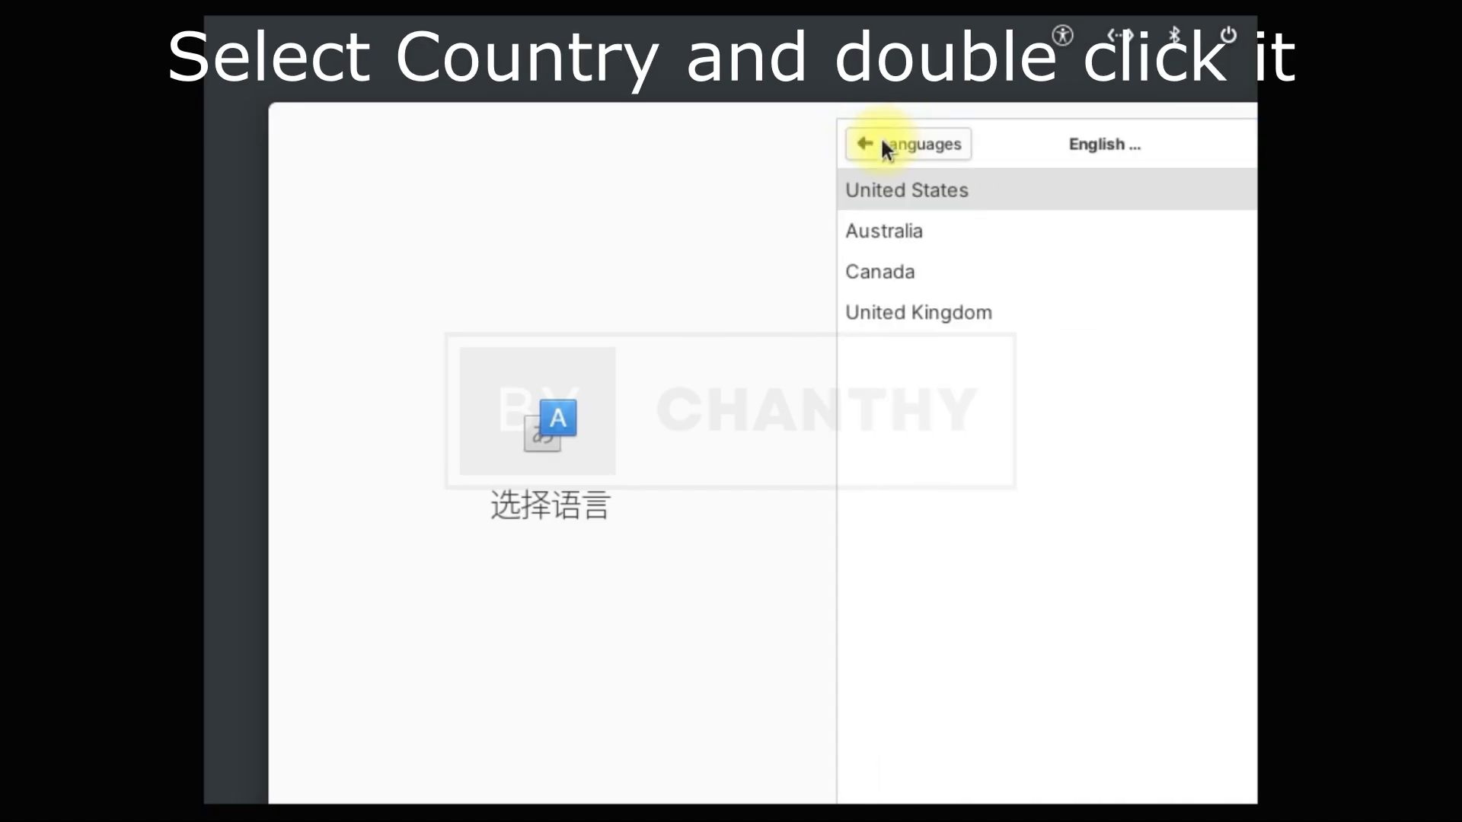
pyautogui.doubleClick(934, 190)
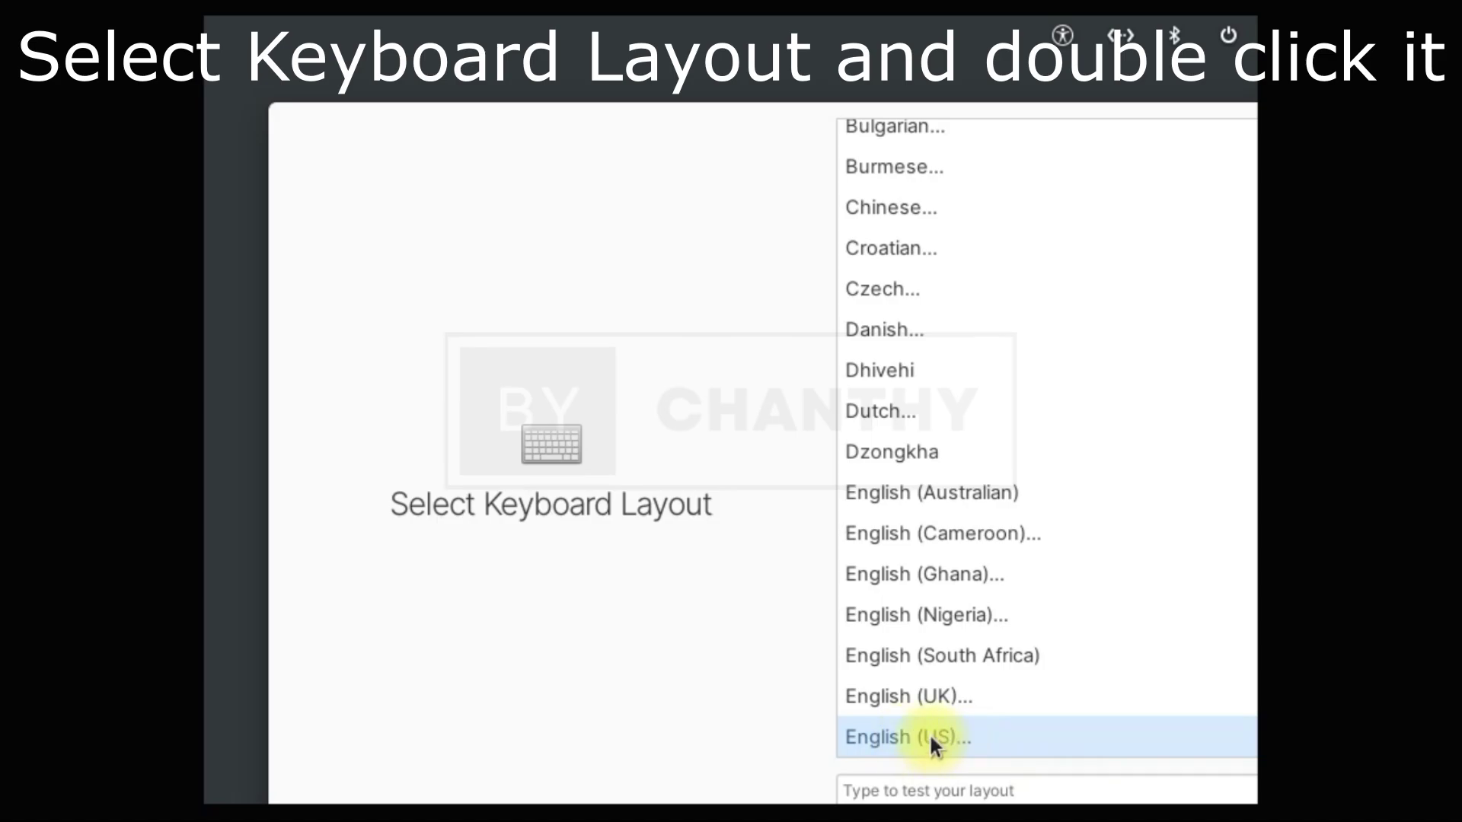
pyautogui.doubleClick(930, 738)
pyautogui.doubleClick(912, 197)
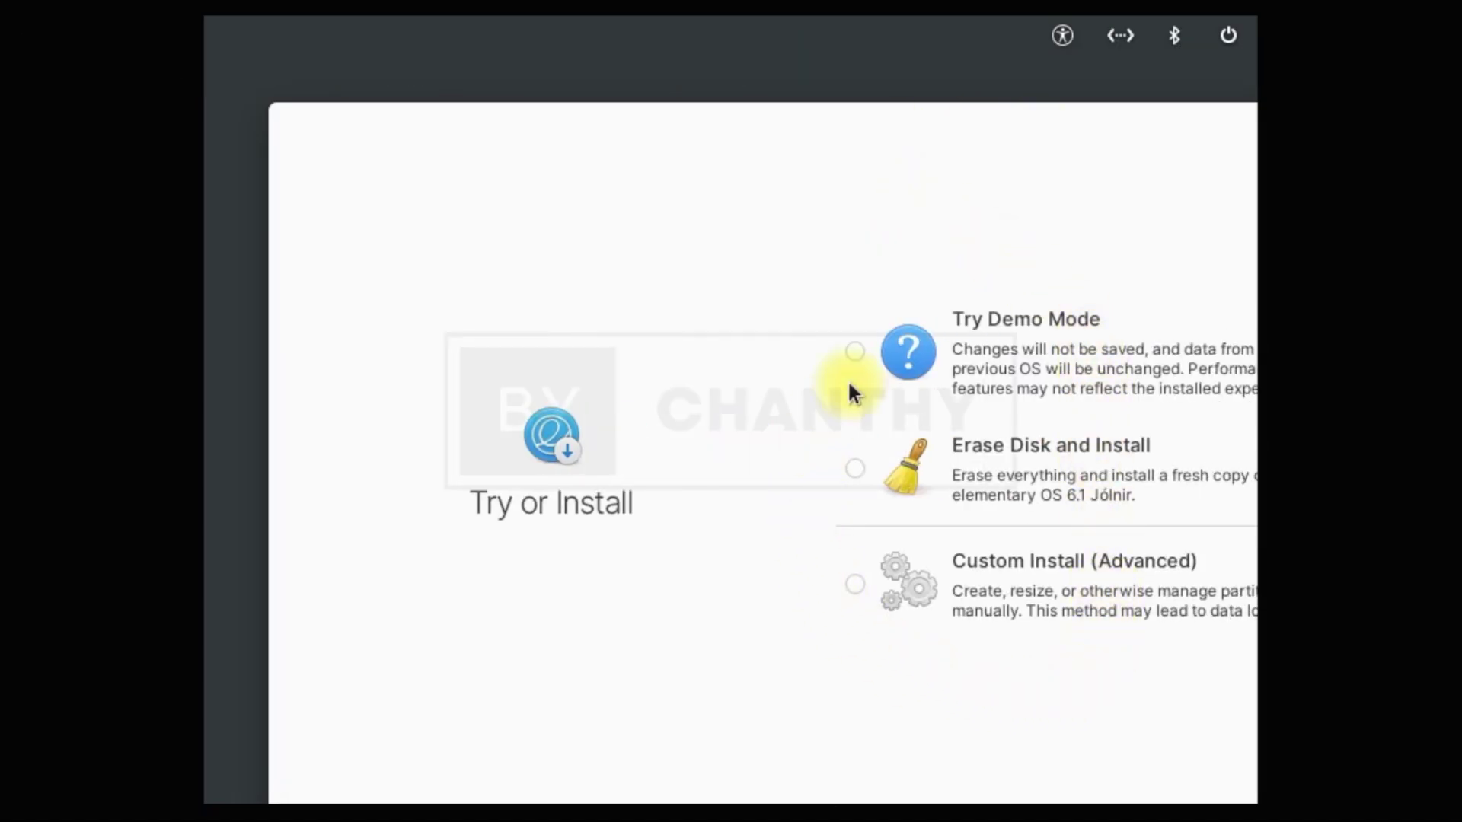
# Choose Erase Disk and Install as the installation type and continue past the virtual machine notice.
pyautogui.click(855, 467)
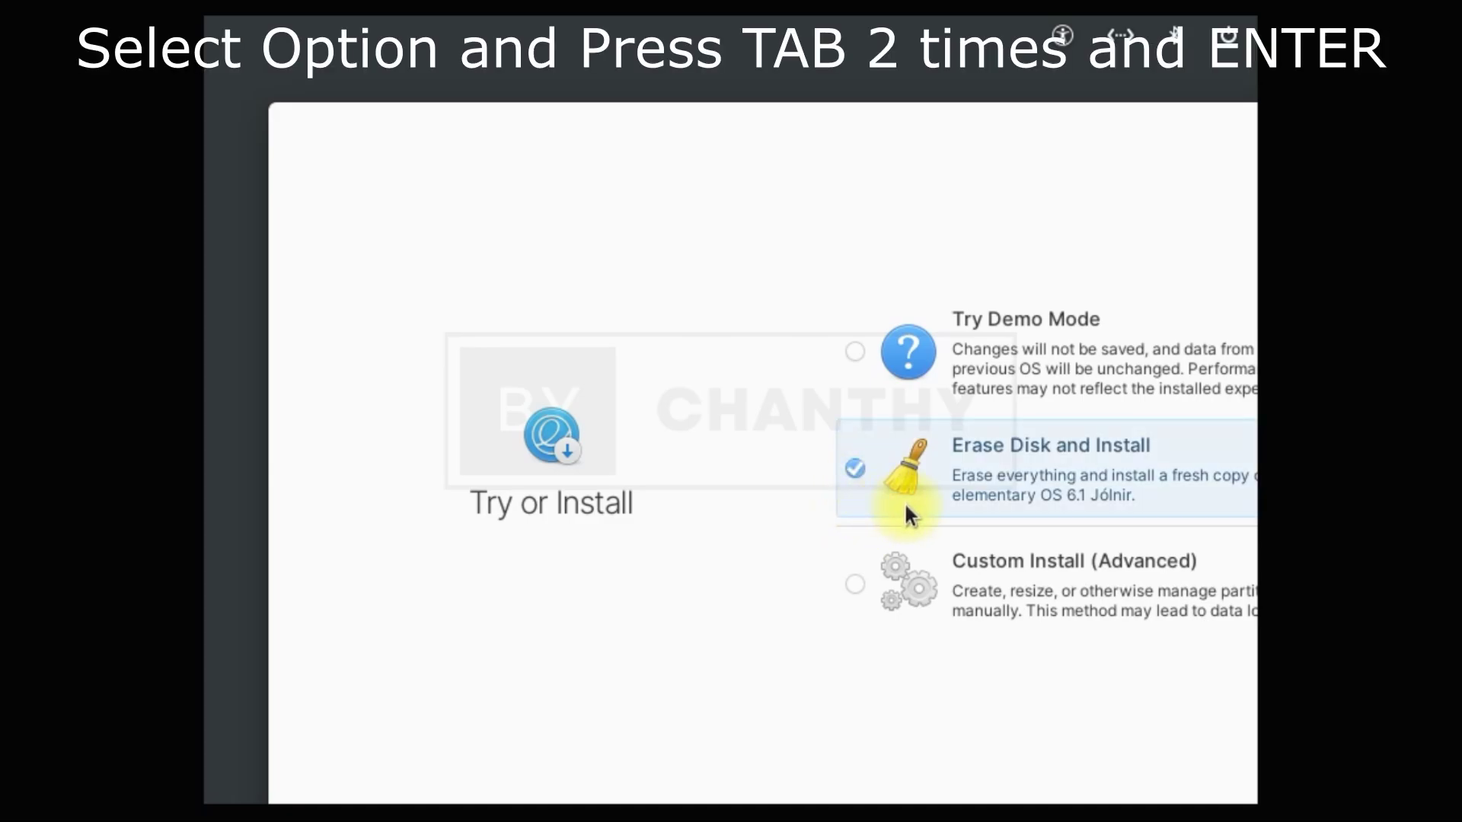
pyautogui.press('Tab')
pyautogui.press('Tab')
pyautogui.press('Return')
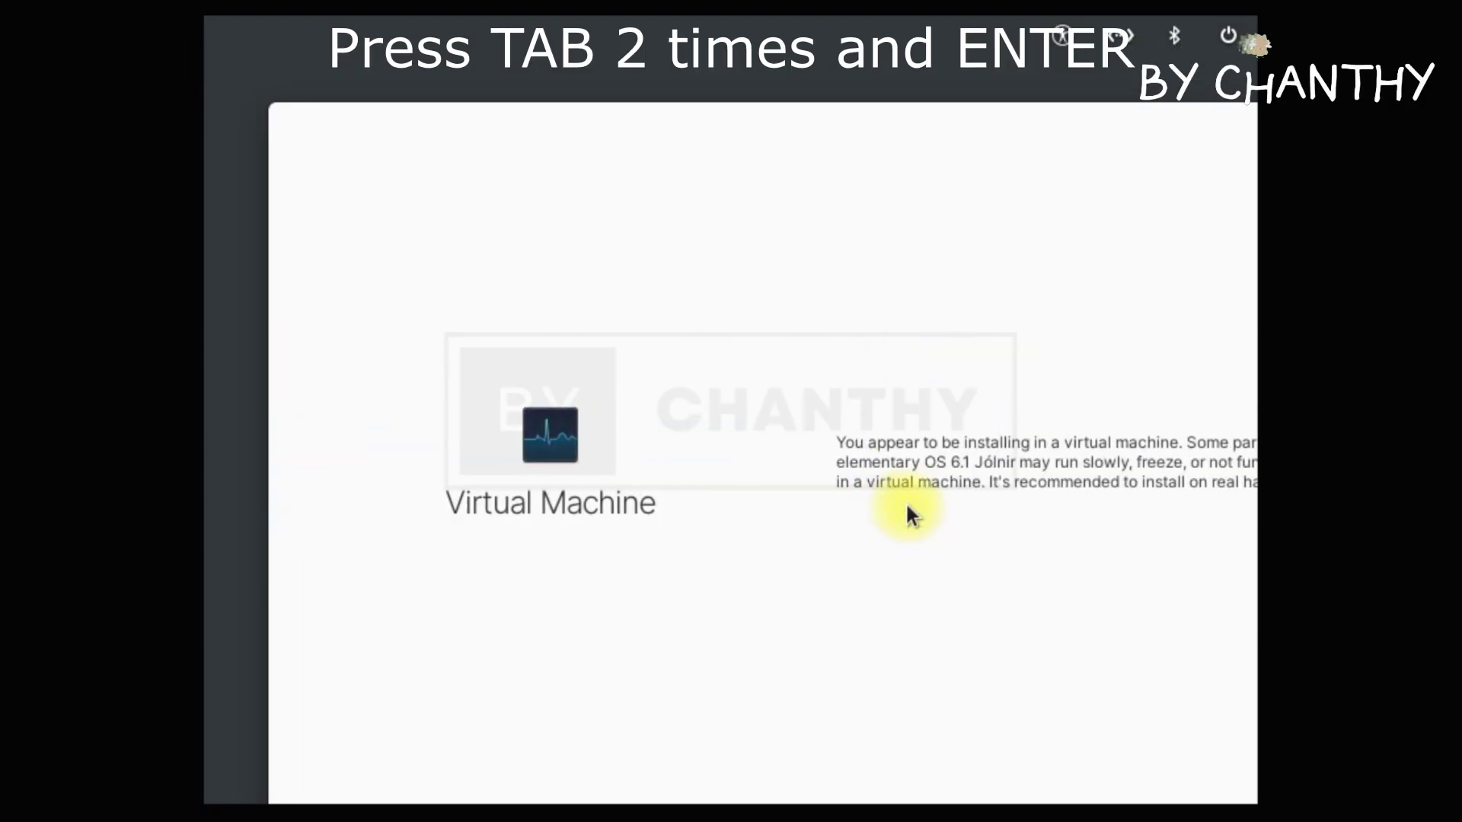
pyautogui.press('Tab')
pyautogui.press('Tab')
pyautogui.press('Return')
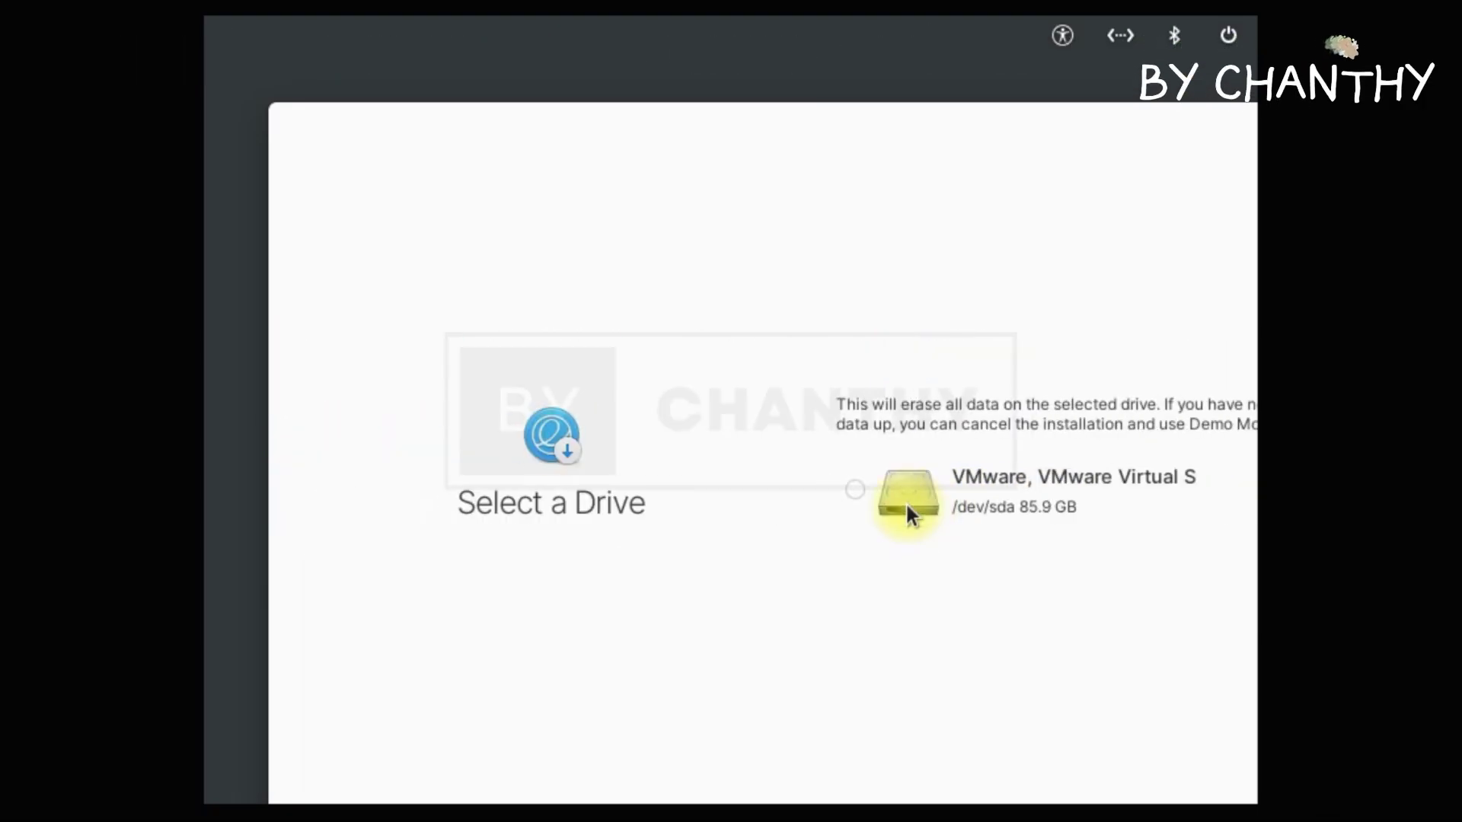
# Select the VMware virtual drive /dev/sda as the installation target and proceed without drive encryption.
pyautogui.click(855, 490)
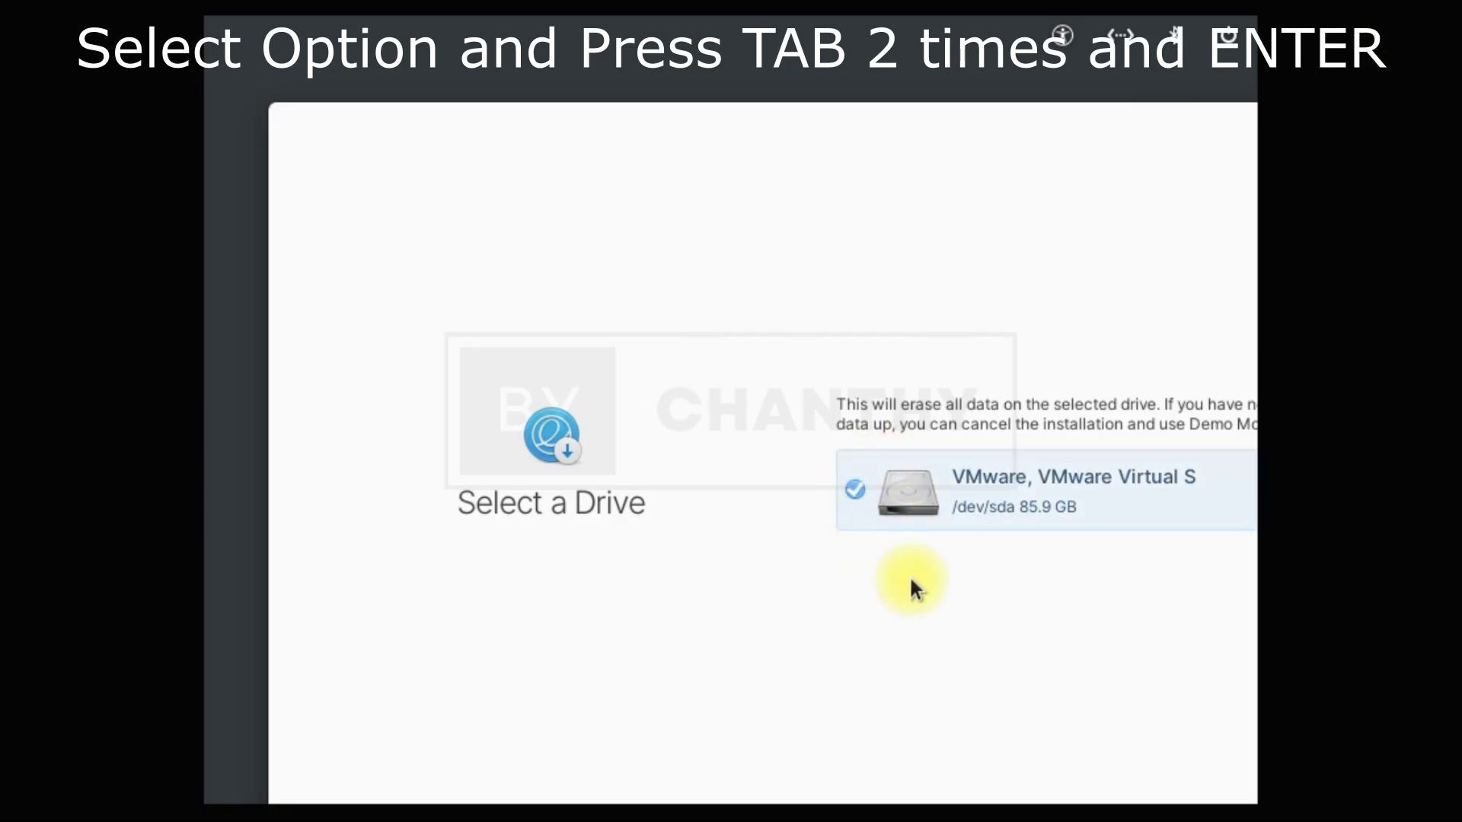
pyautogui.press('Tab')
pyautogui.press('Tab')
pyautogui.press('Return')
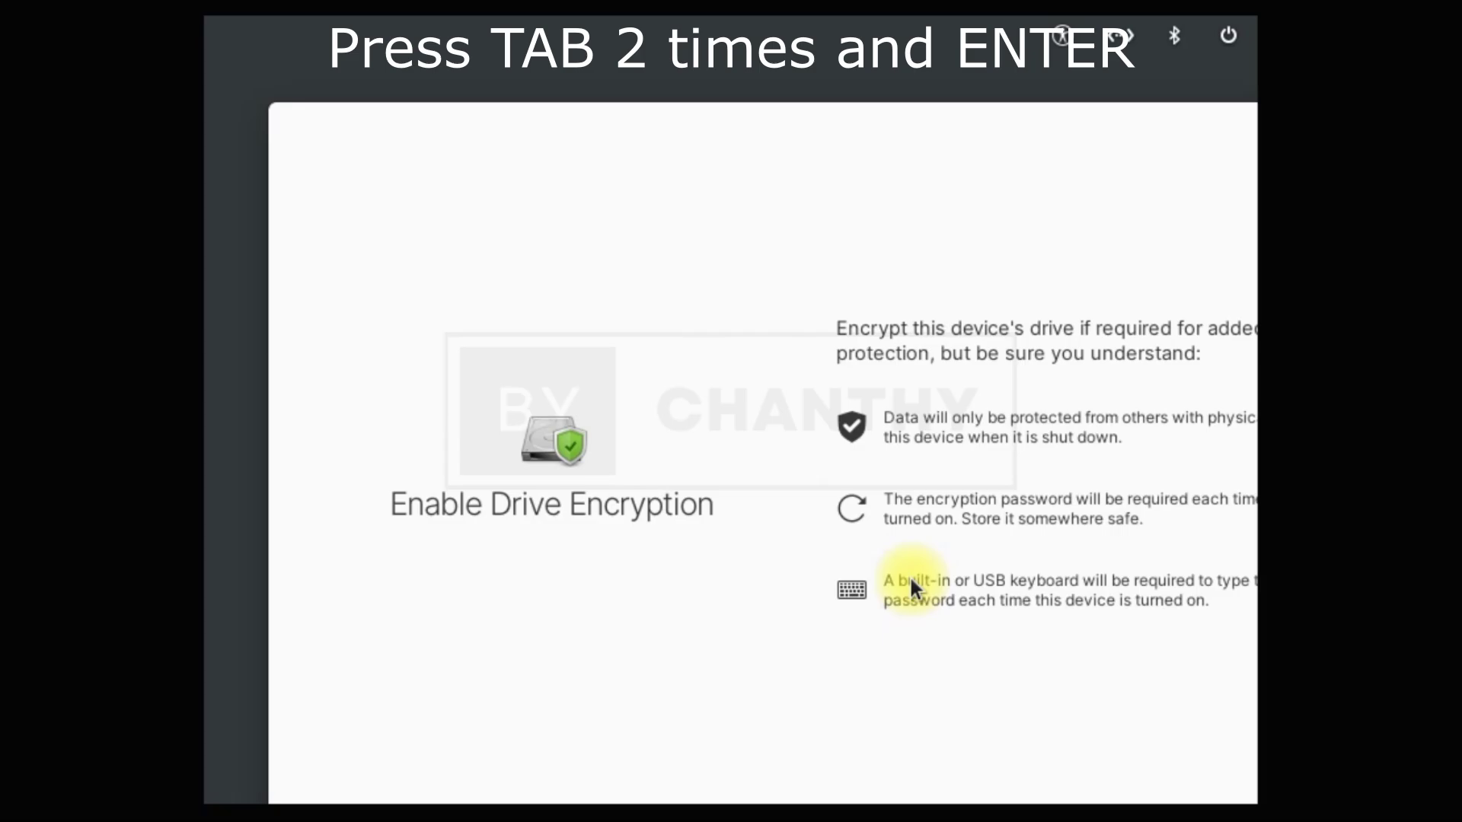
pyautogui.press('Tab')
pyautogui.press('Tab')
pyautogui.press('Return')
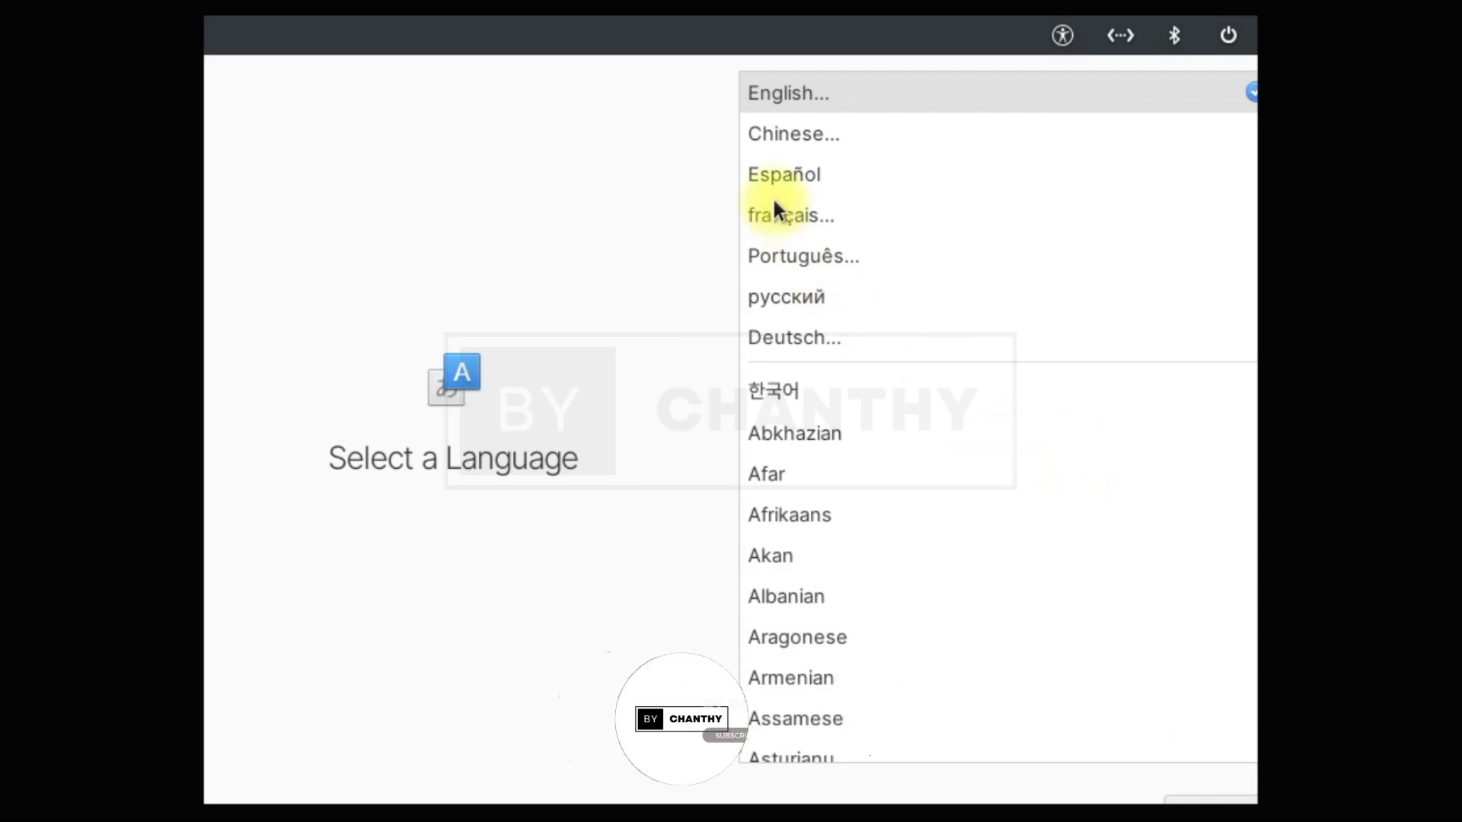
# Set the installed system's language to English (United States) and its keyboard layout to English (US) Default.
pyautogui.click(835, 105)
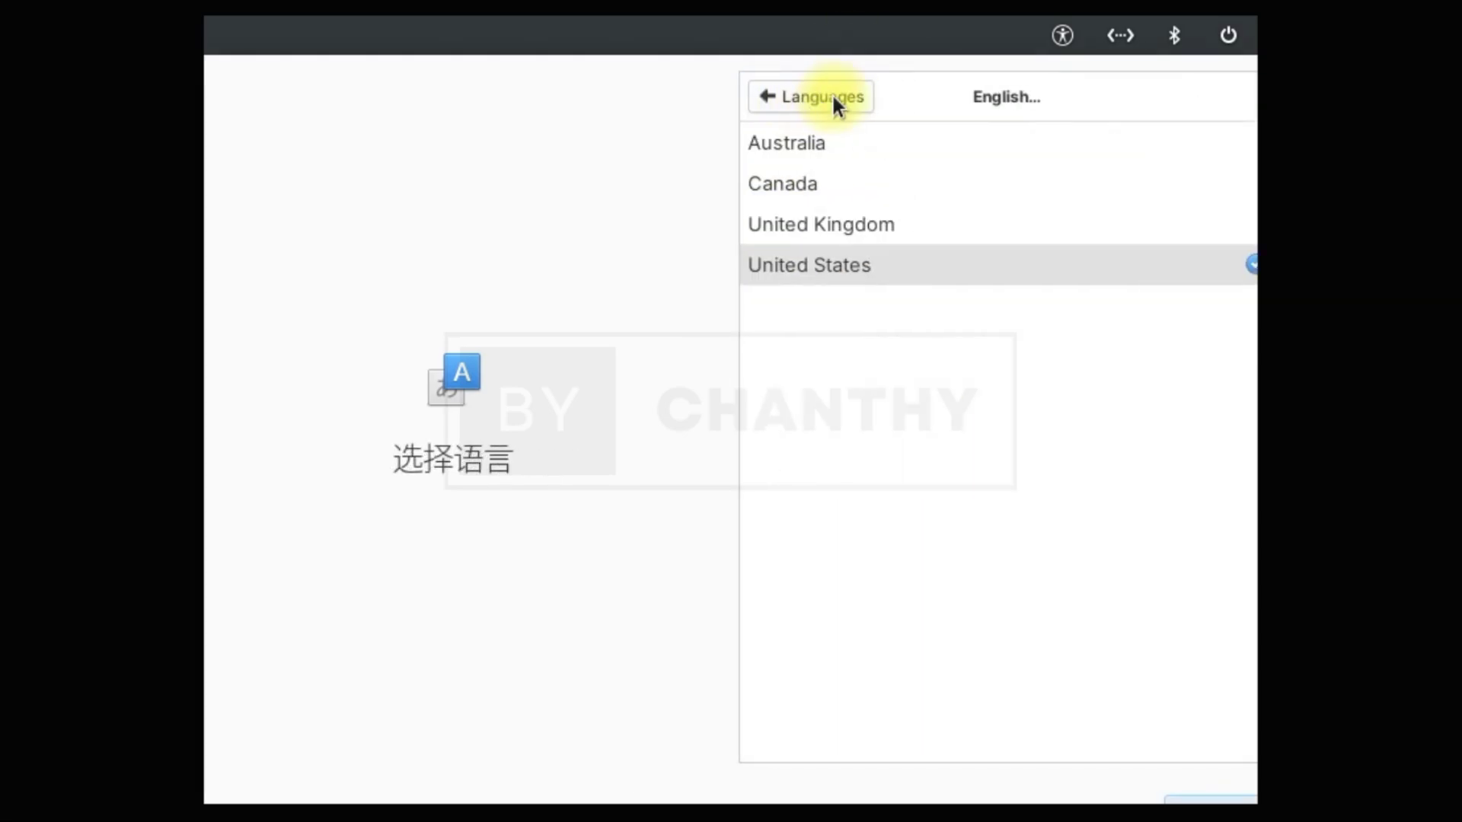
pyautogui.click(846, 267)
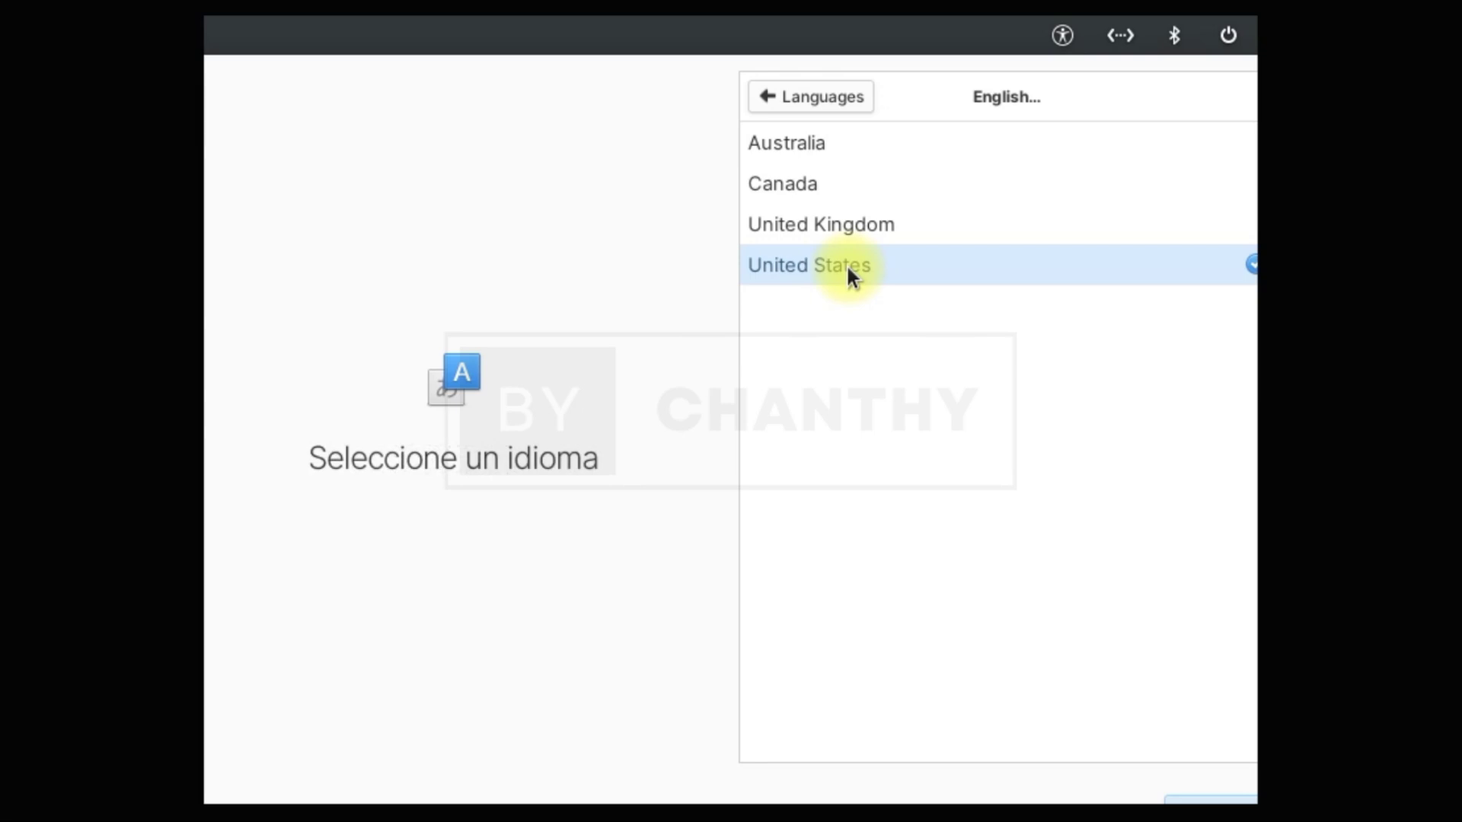
pyautogui.click(1226, 801)
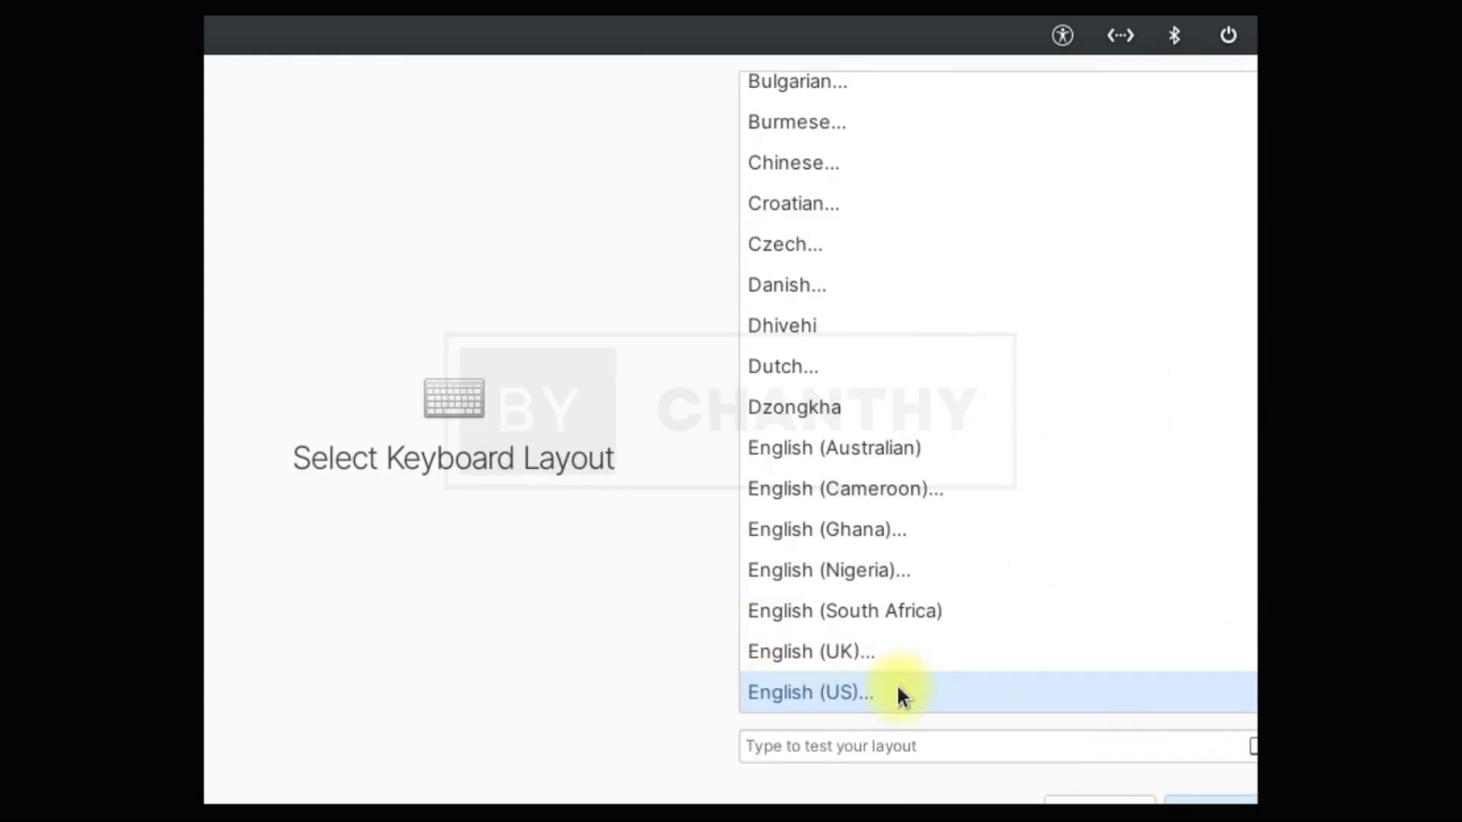
pyautogui.click(840, 695)
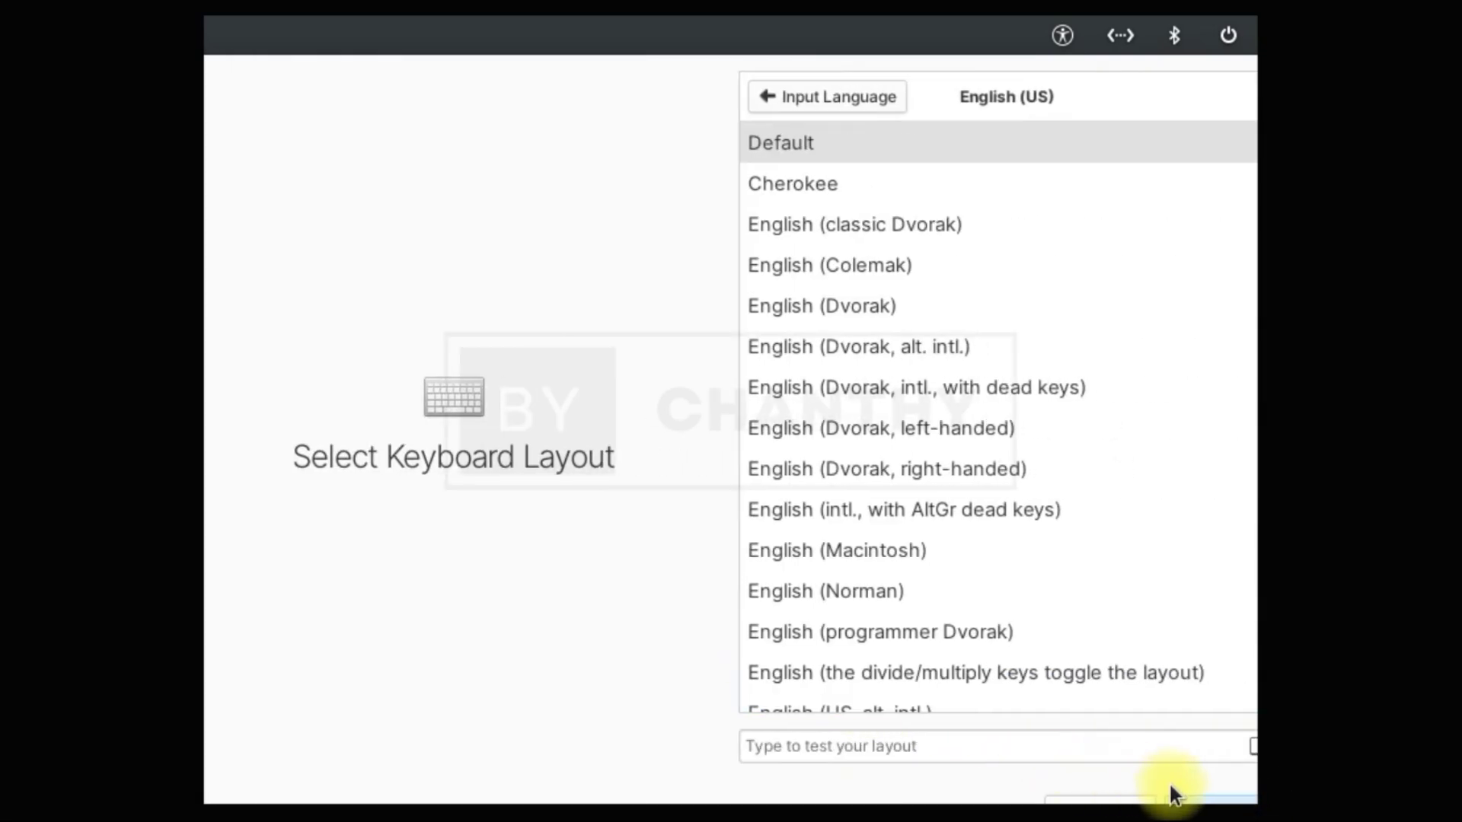
pyautogui.click(785, 145)
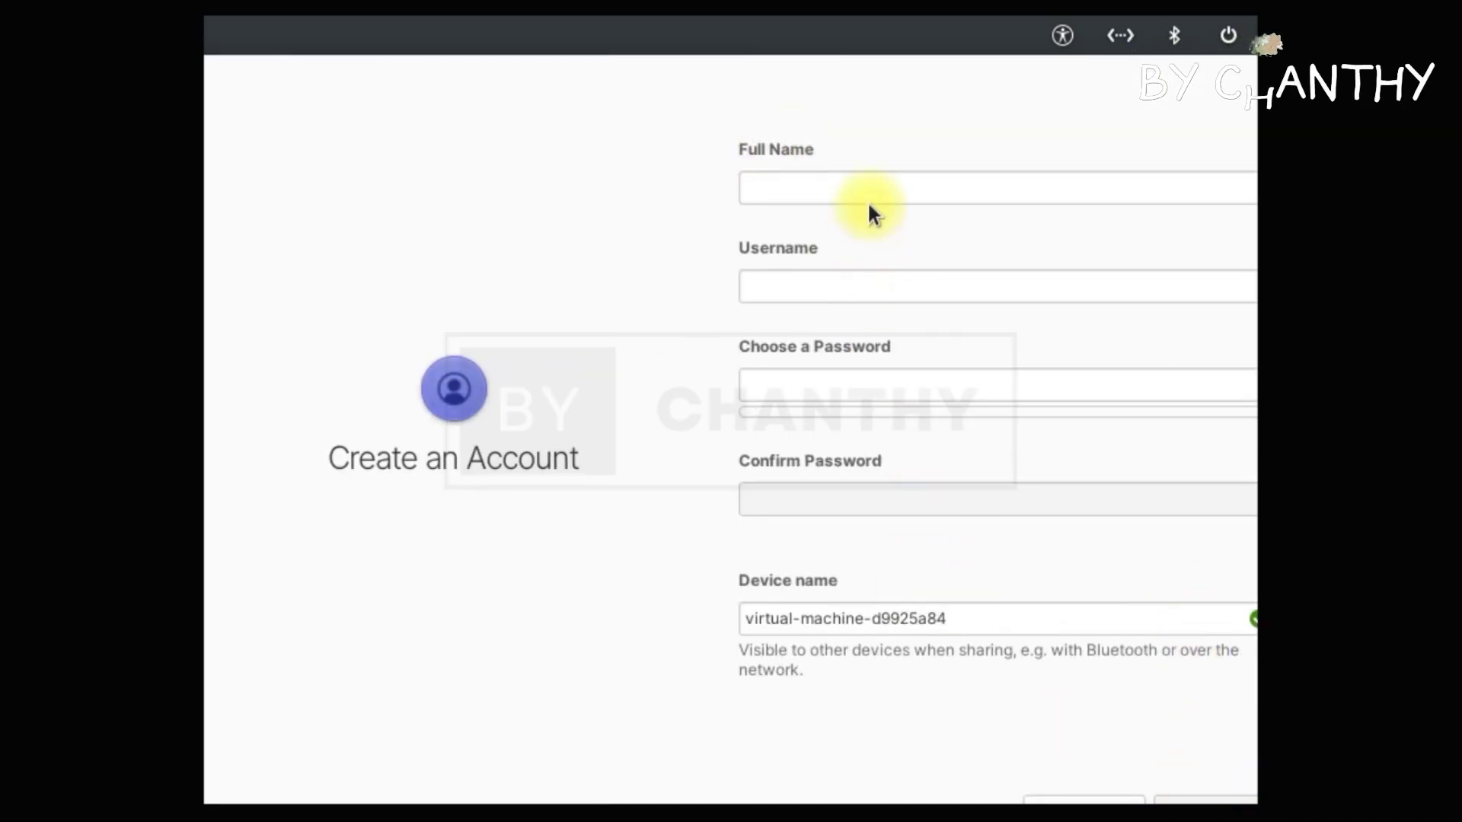
# Fill in the new account's full name as TOPSHARE and enter and confirm the account password.
pyautogui.click(843, 198)
pyautogui.write('TOPSHARE')
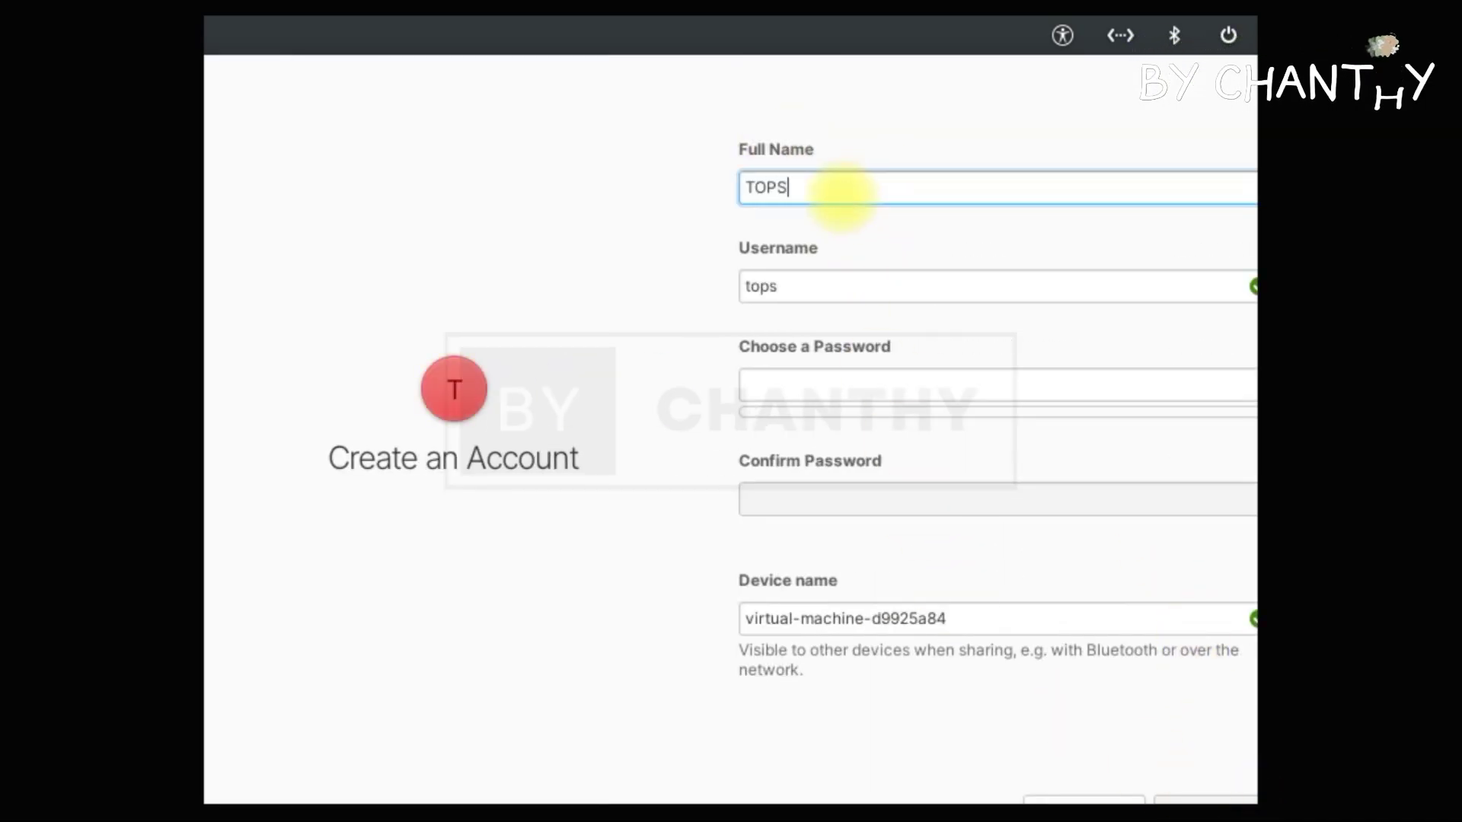
pyautogui.click(894, 385)
pyautogui.write('••••••••••')
pyautogui.click(998, 496)
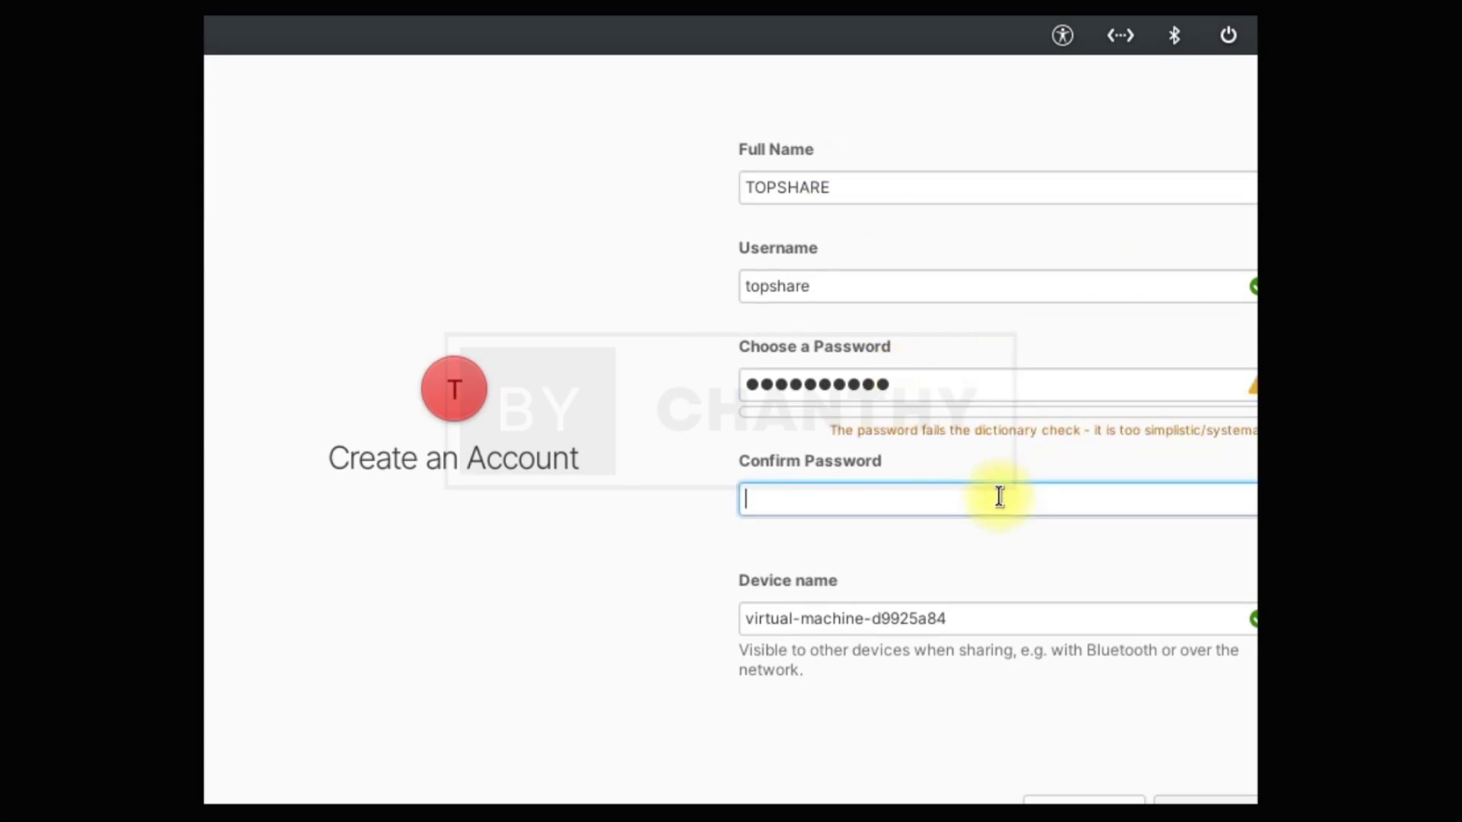
pyautogui.write('••••')
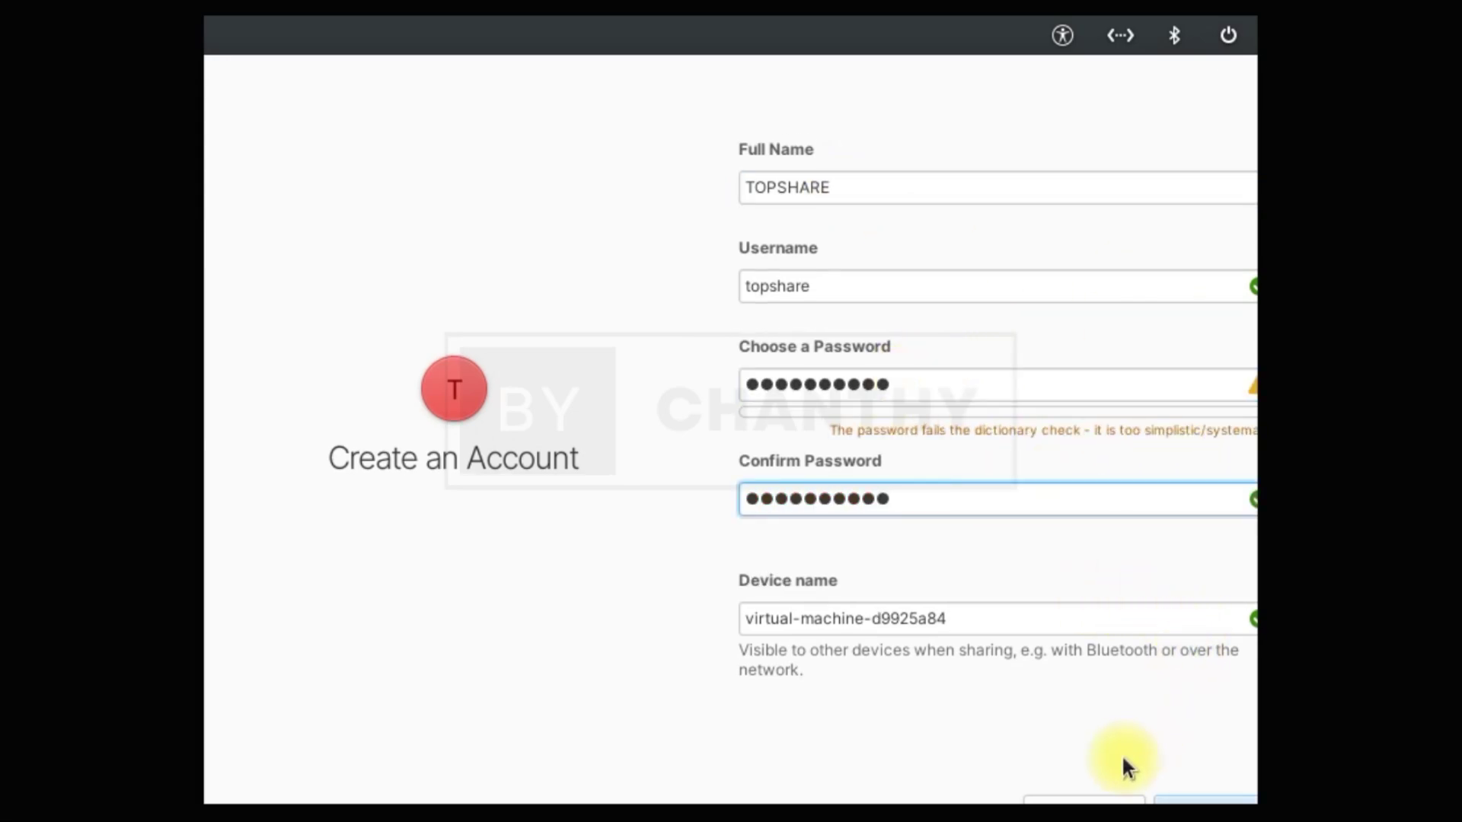
# Set the device name to TOPSHARE-Elementary, finish creating the account, and log in with the account password.
pyautogui.moveTo(956, 622); pyautogui.dragTo(633, 613)
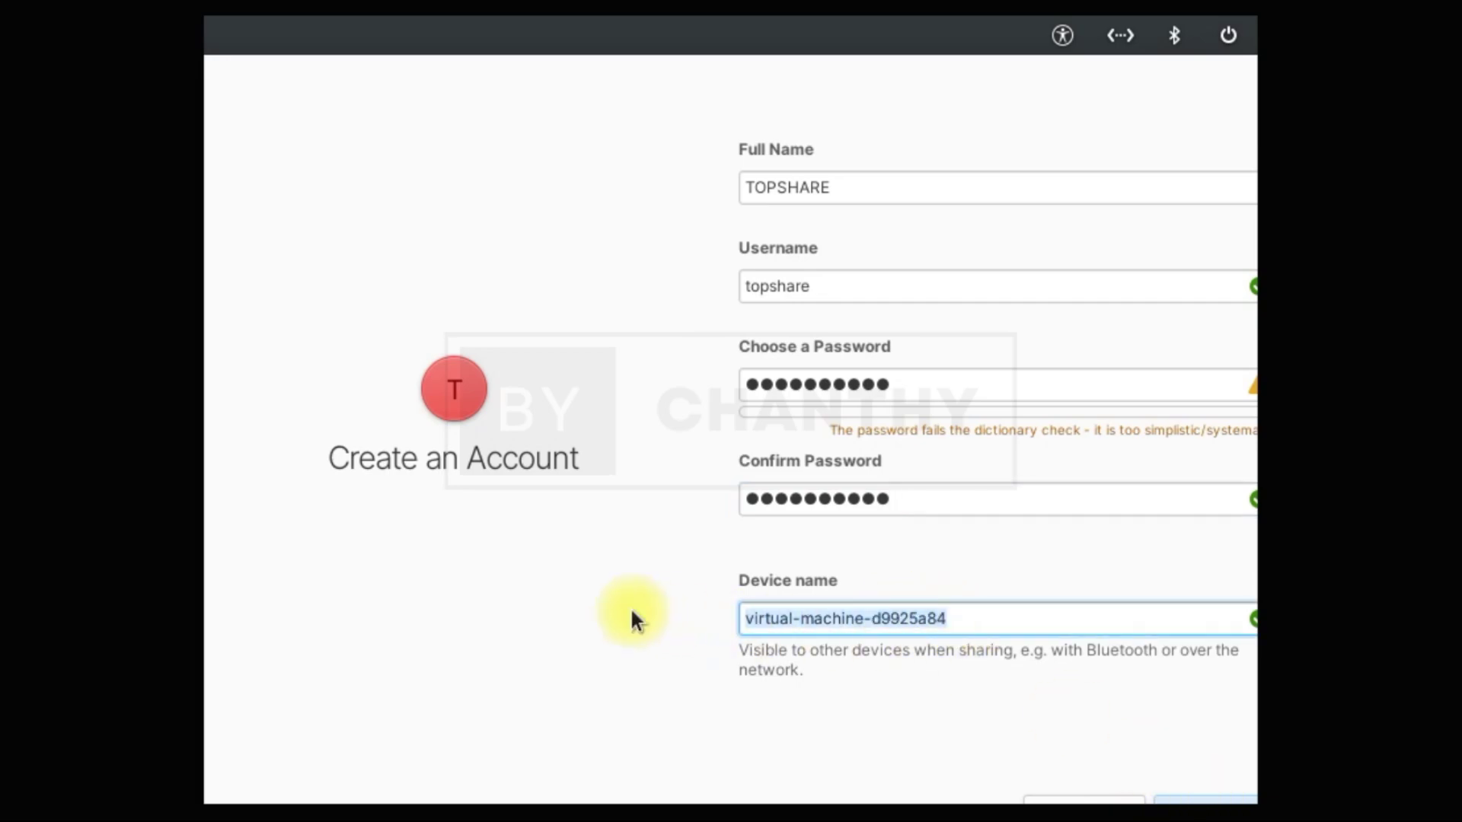
pyautogui.write('TOPSHARE-Elementary')
pyautogui.click(1200, 800)
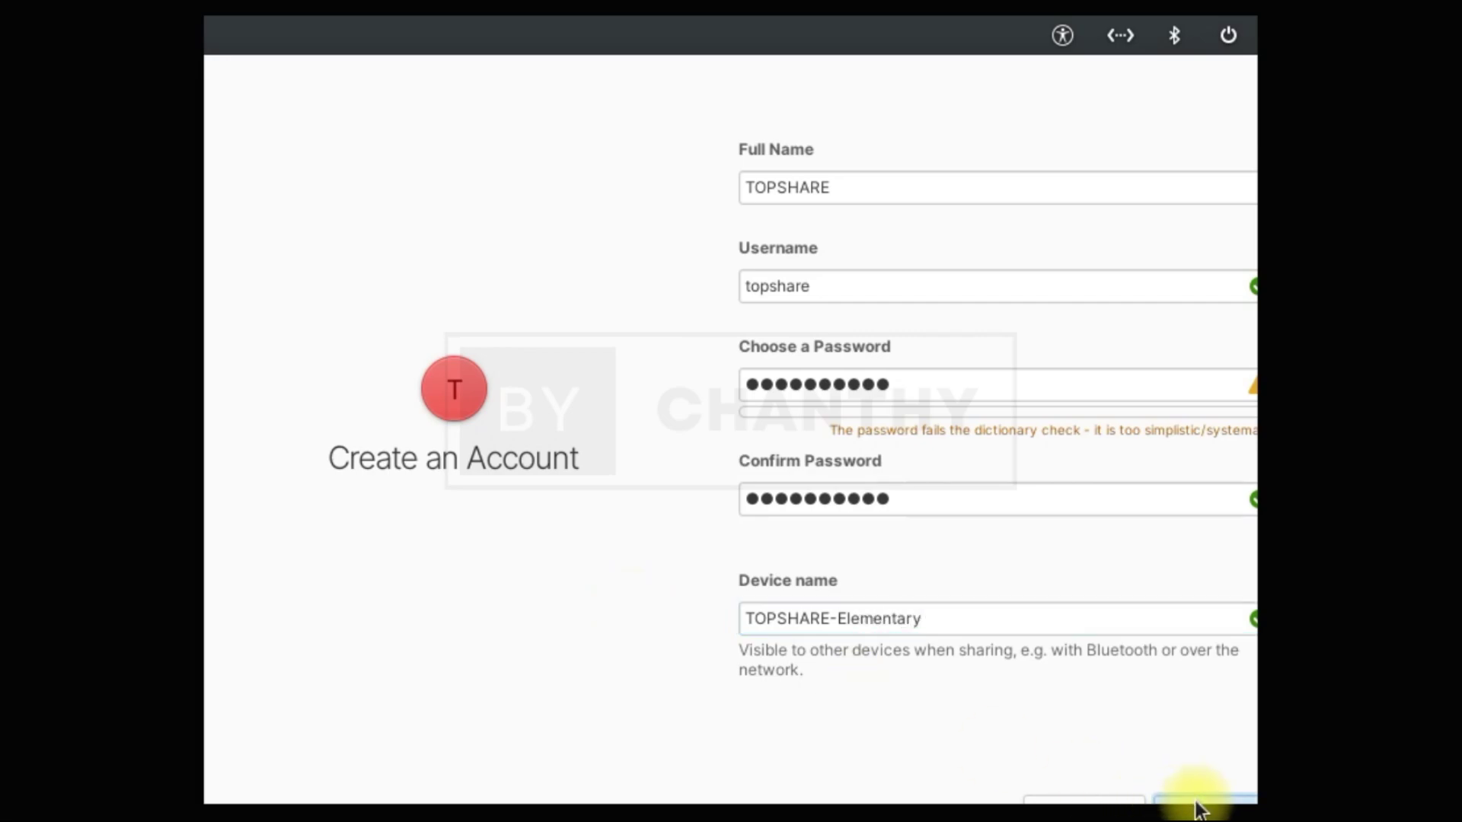
pyautogui.write('••')
pyautogui.click(890, 575)
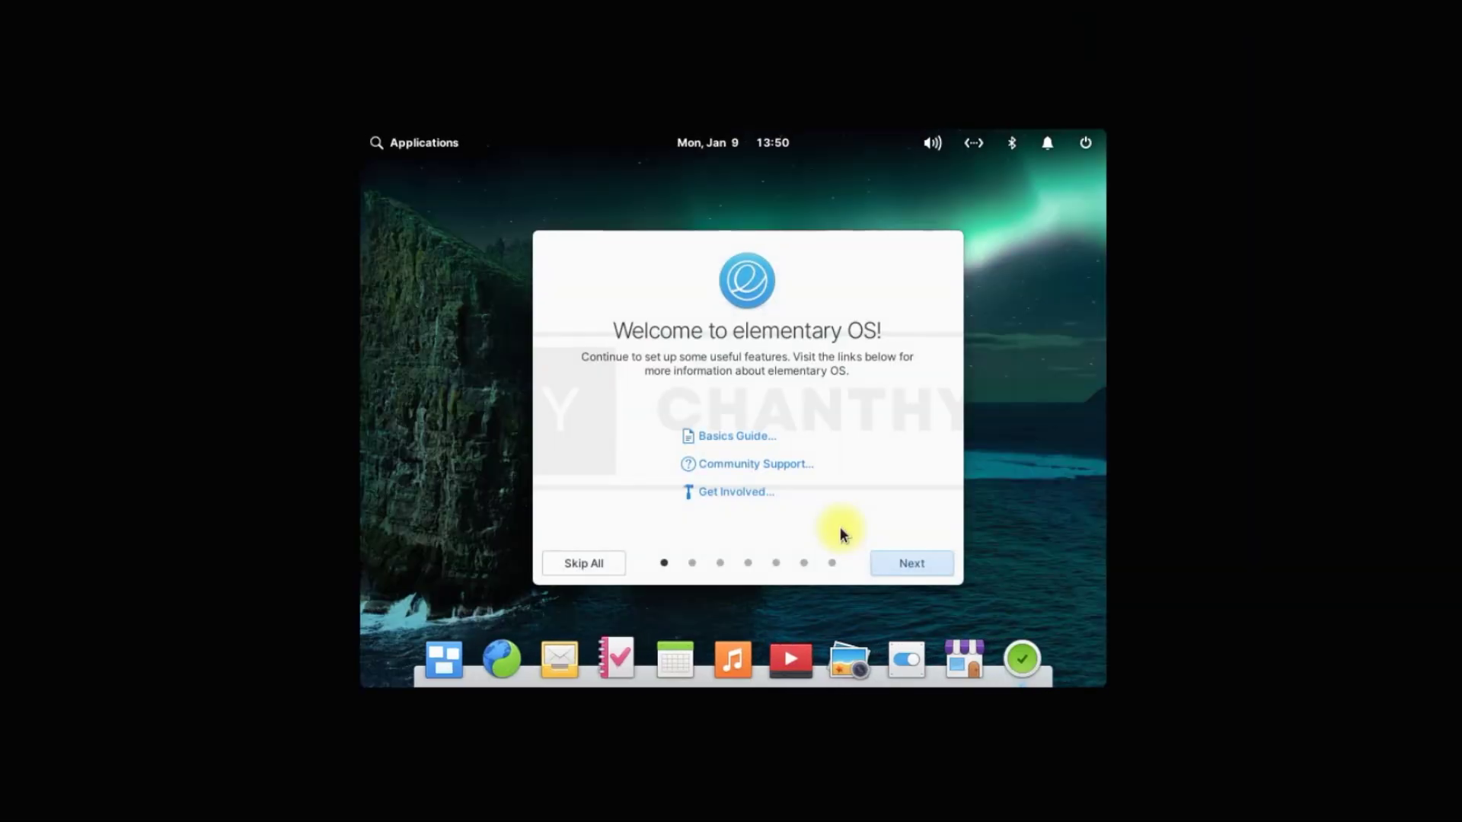
# Go through the elementary OS welcome assistant, keeping the default choices, and finish it.
pyautogui.click(920, 561)
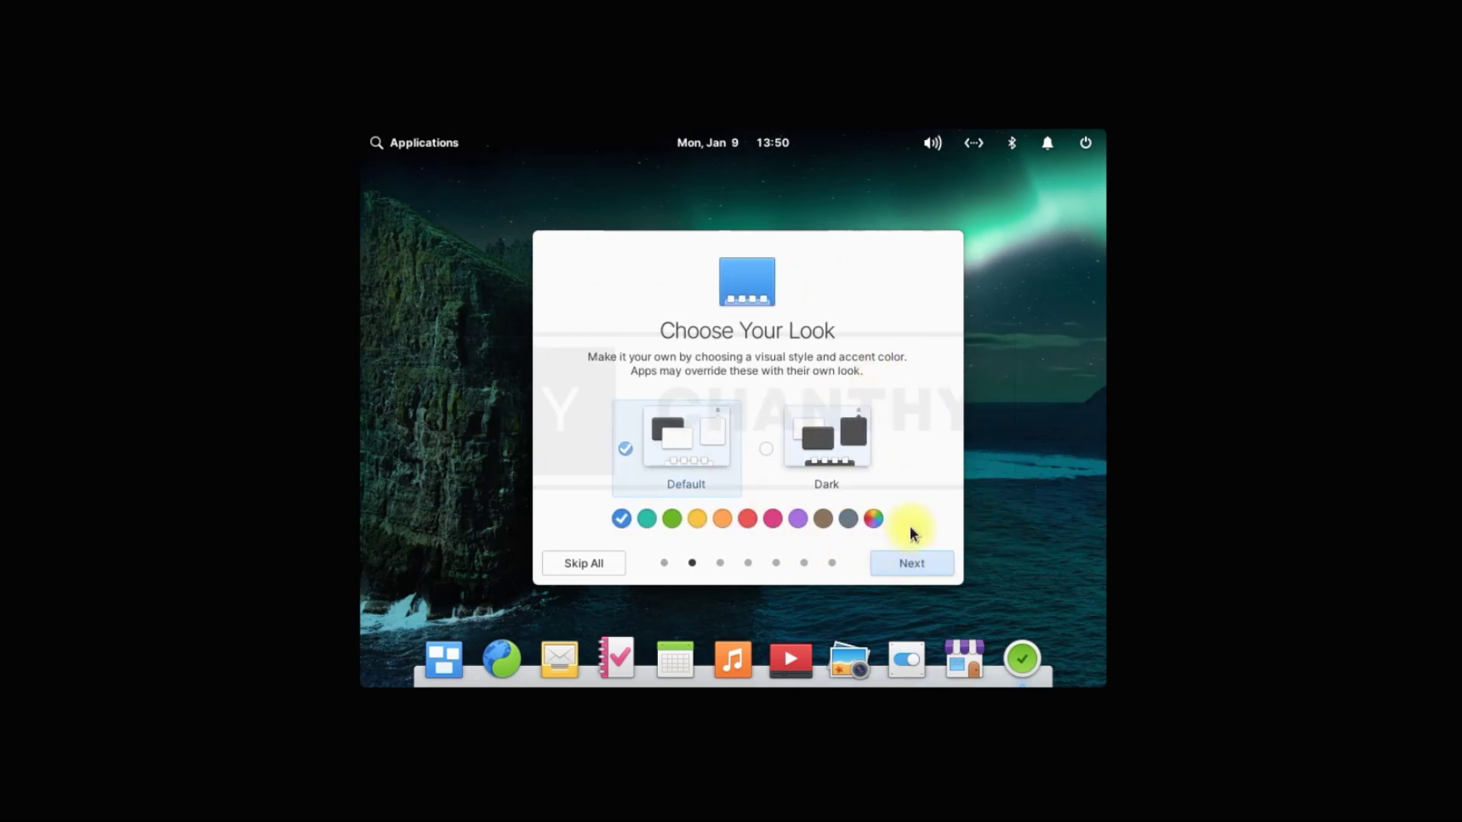
pyautogui.click(929, 569)
pyautogui.click(930, 568)
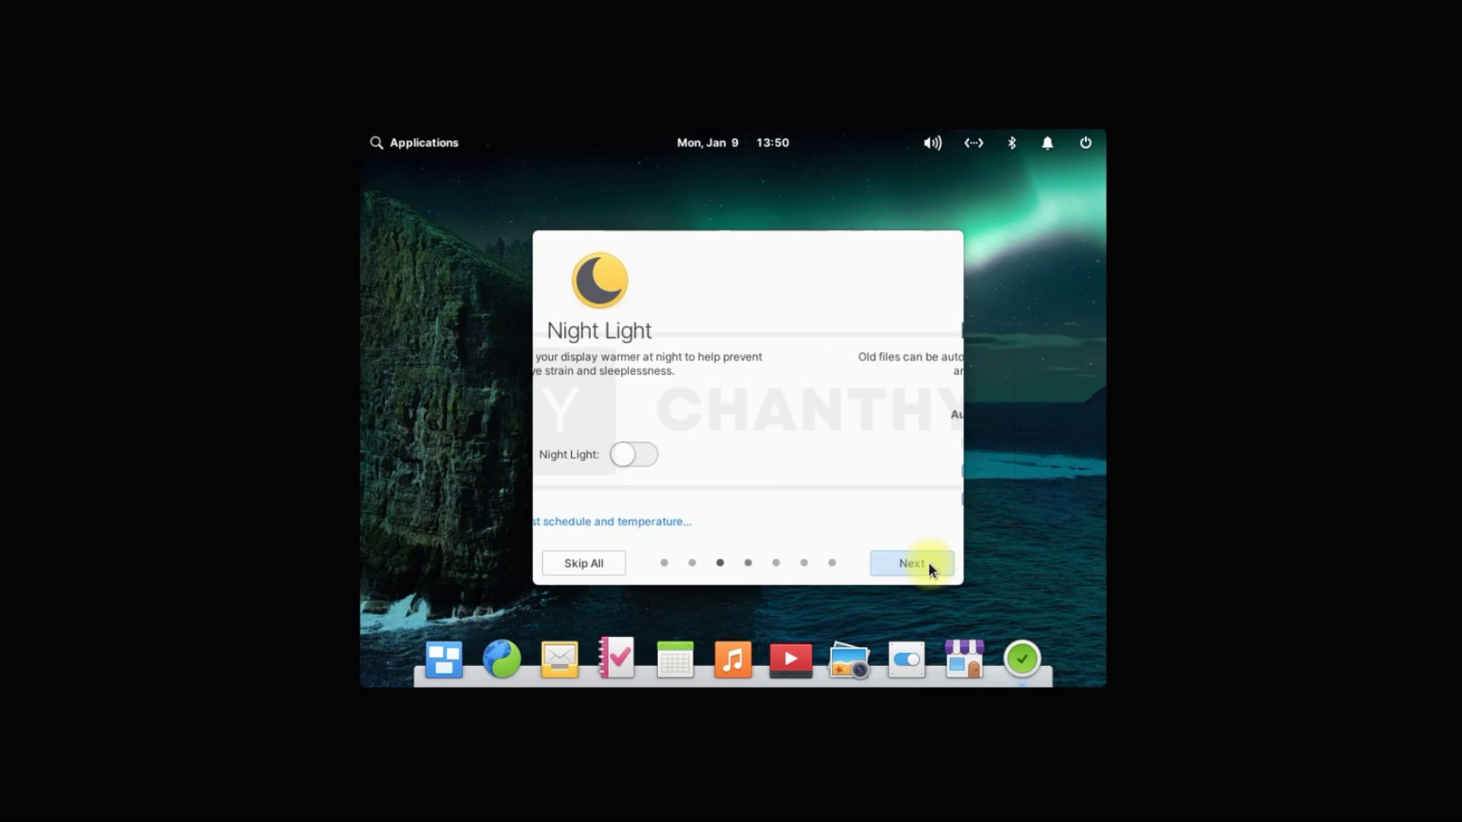
pyautogui.click(929, 567)
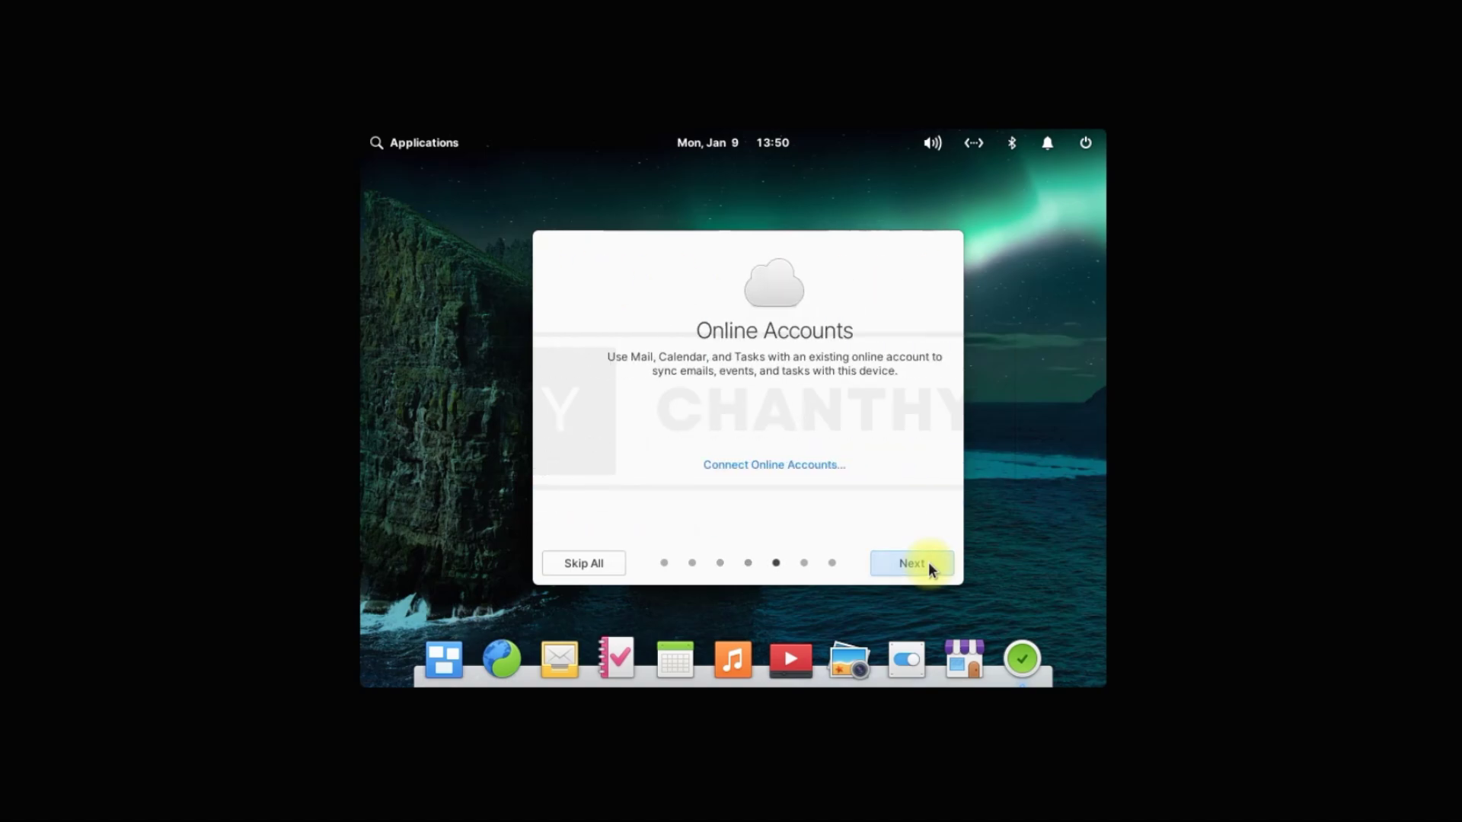
pyautogui.click(929, 567)
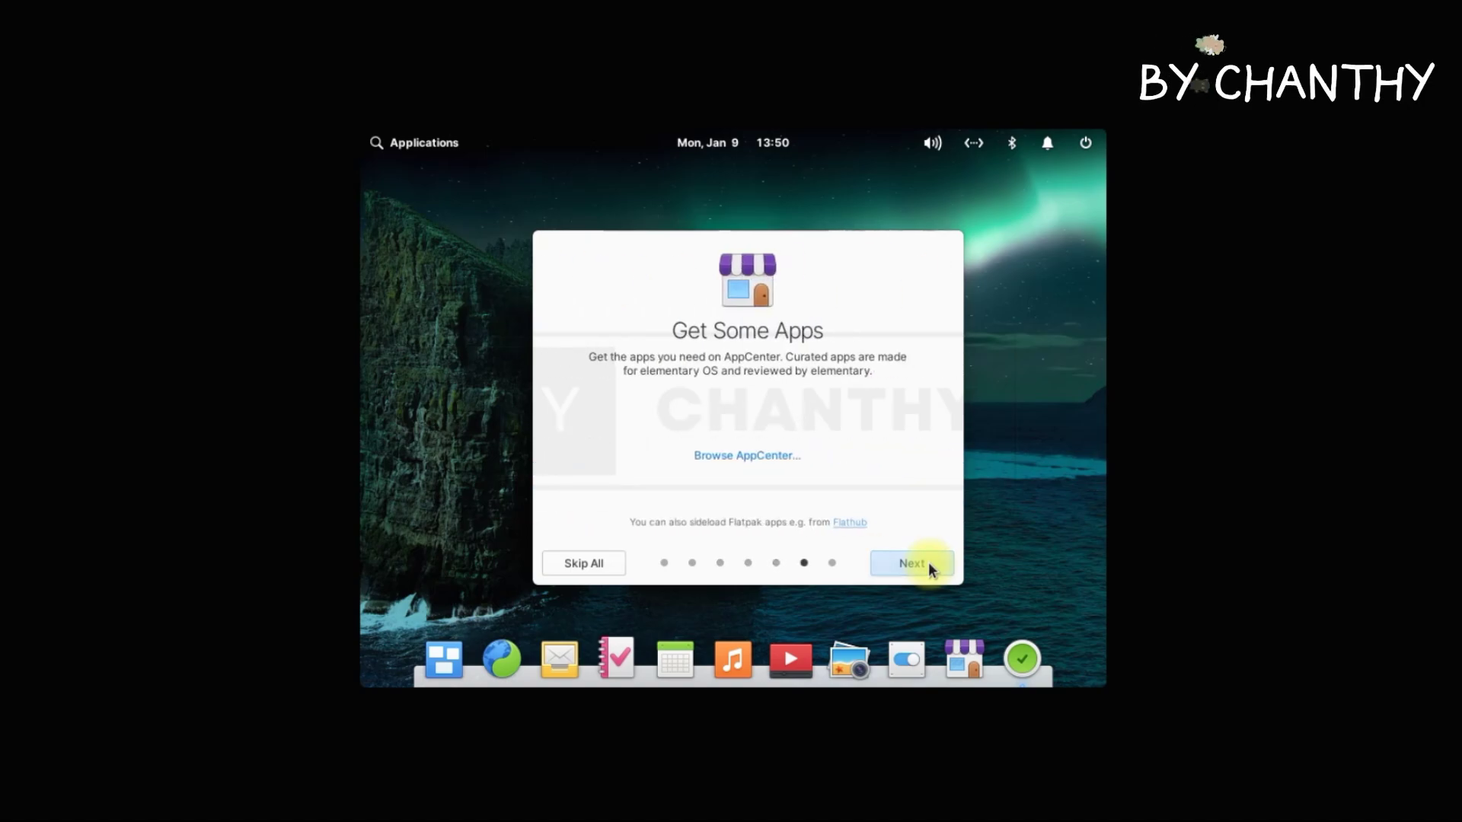
pyautogui.click(929, 567)
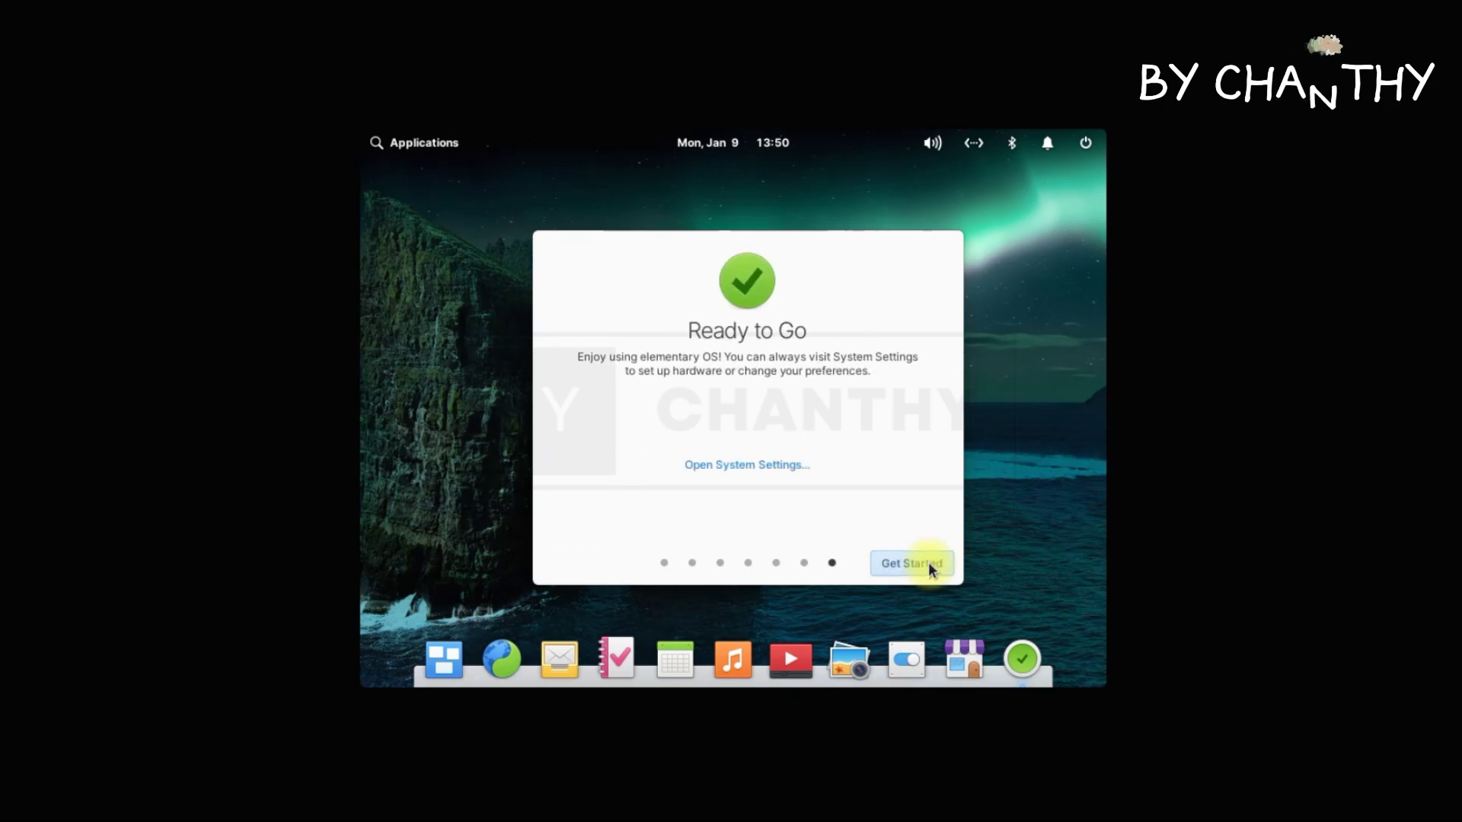
pyautogui.click(929, 565)
# Open the Displays page of System Settings and select 1280 × 768 as the display resolution.
pyautogui.click(935, 660)
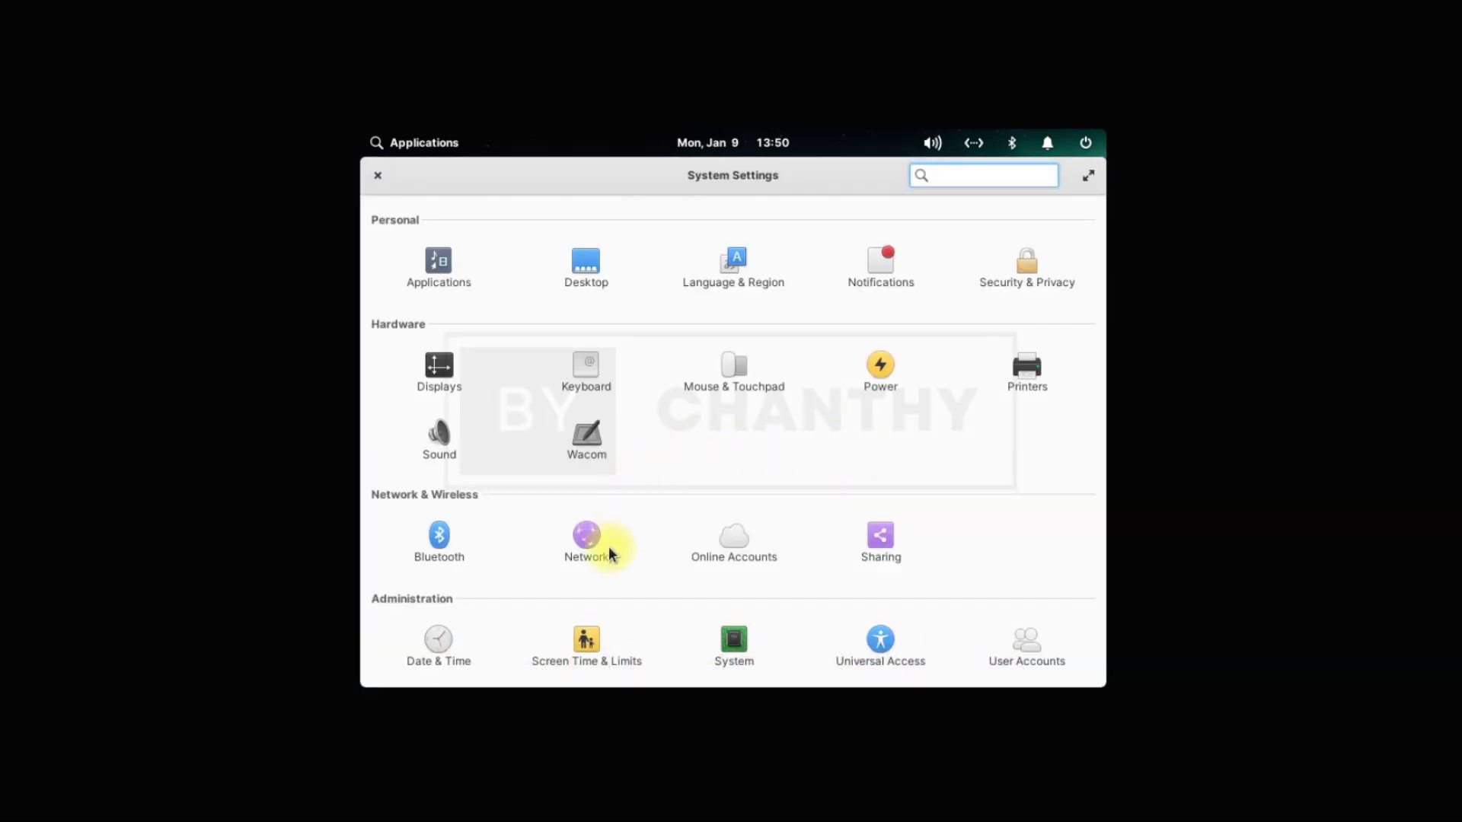
pyautogui.click(438, 367)
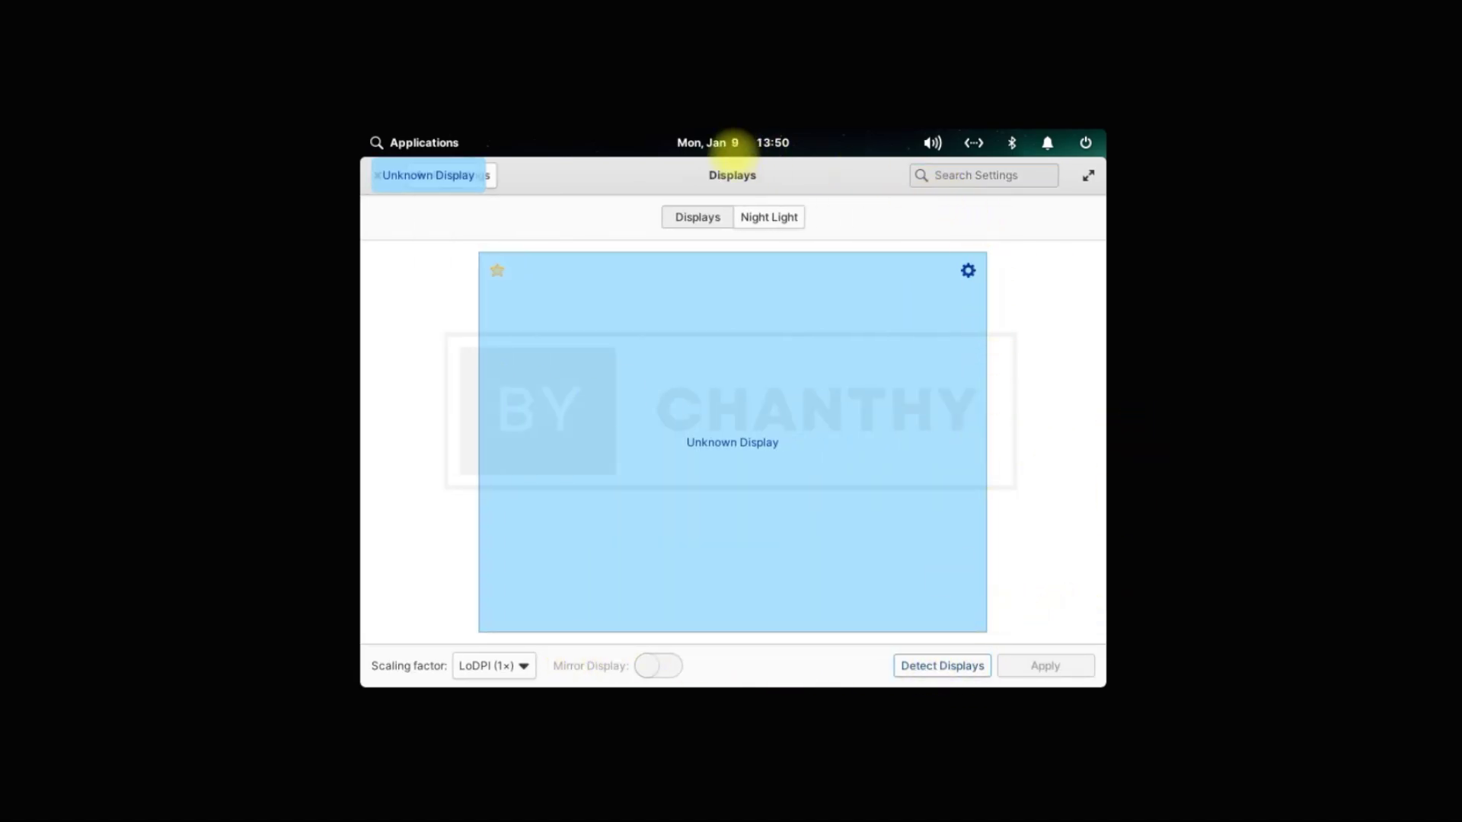
pyautogui.click(968, 271)
pyautogui.click(1028, 355)
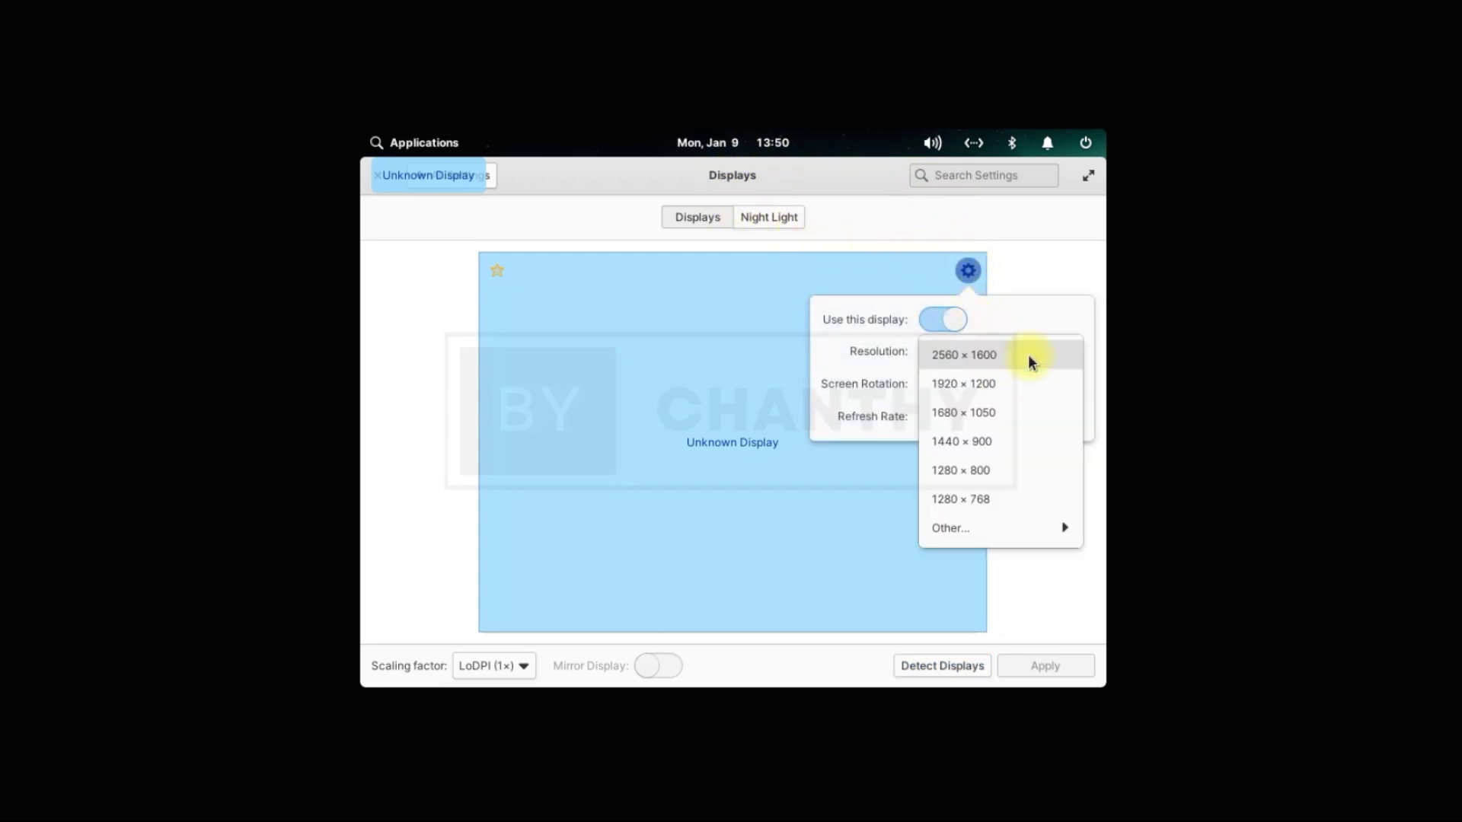
pyautogui.click(1012, 498)
pyautogui.click(1044, 616)
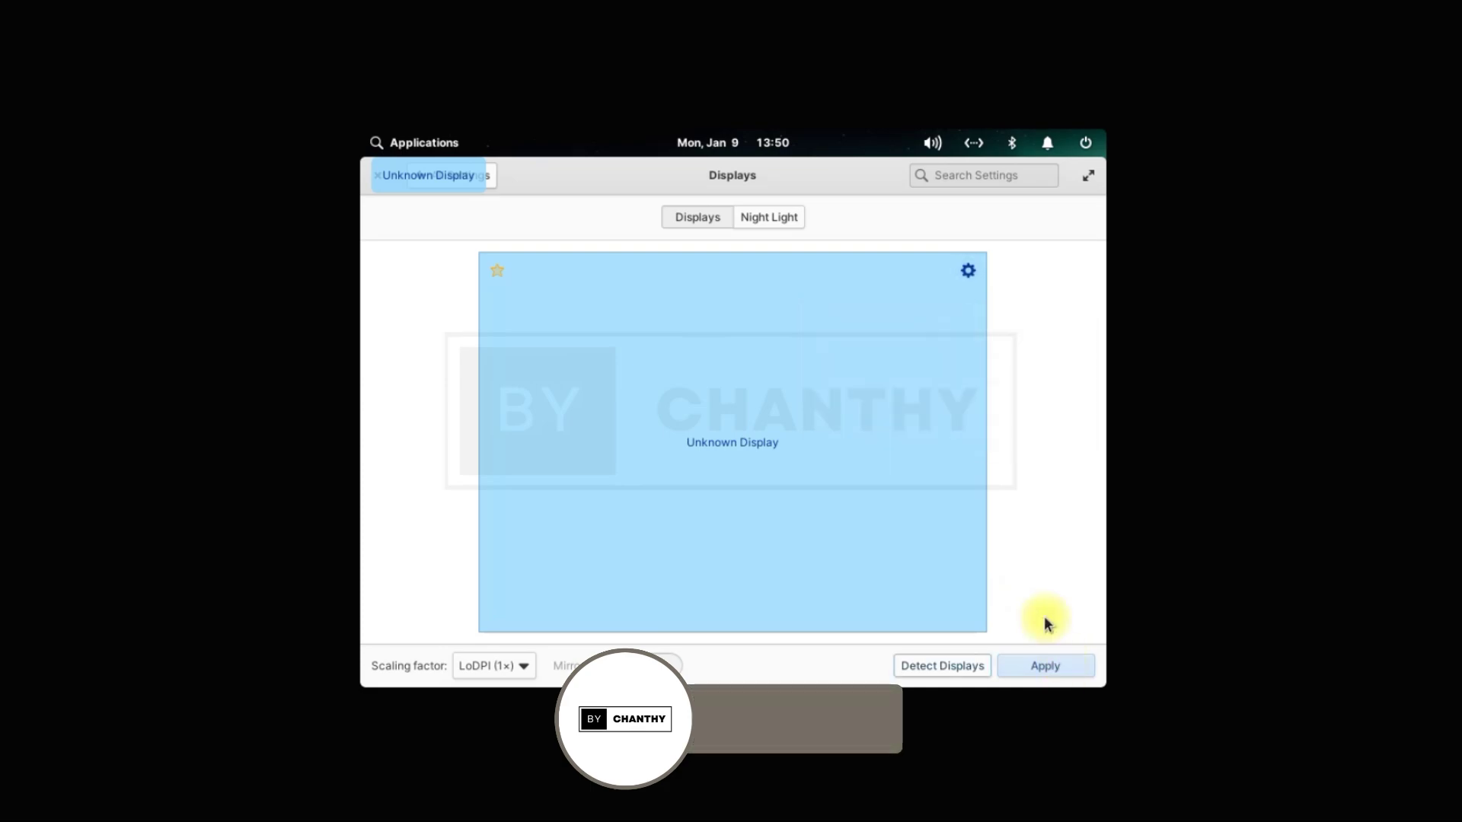
# Set the display resolution to 1152 × 864 (4:3), apply and keep the configuration, and close System Settings.
pyautogui.click(966, 267)
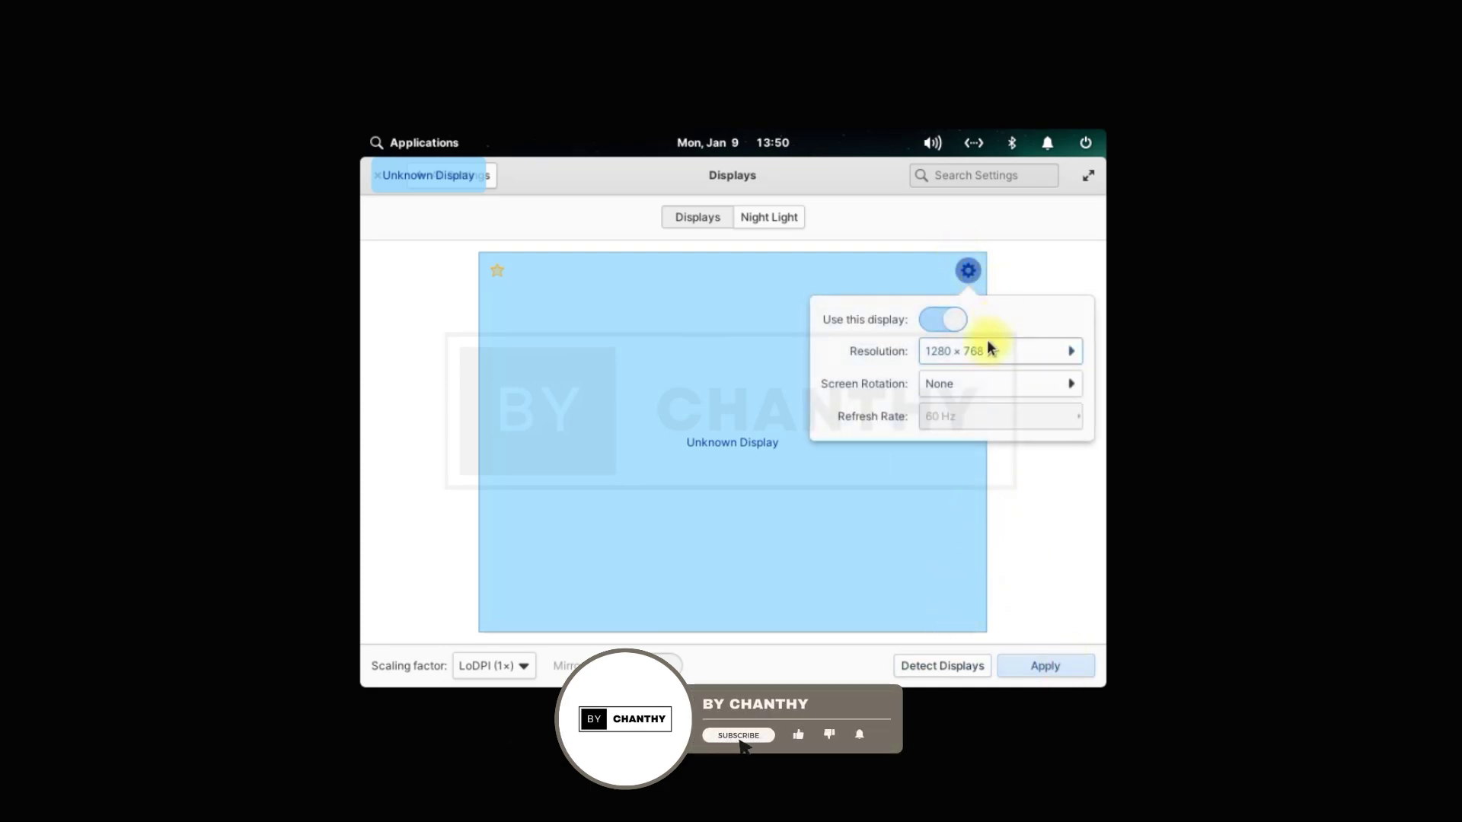
pyautogui.click(1012, 352)
pyautogui.moveTo(1059, 390)
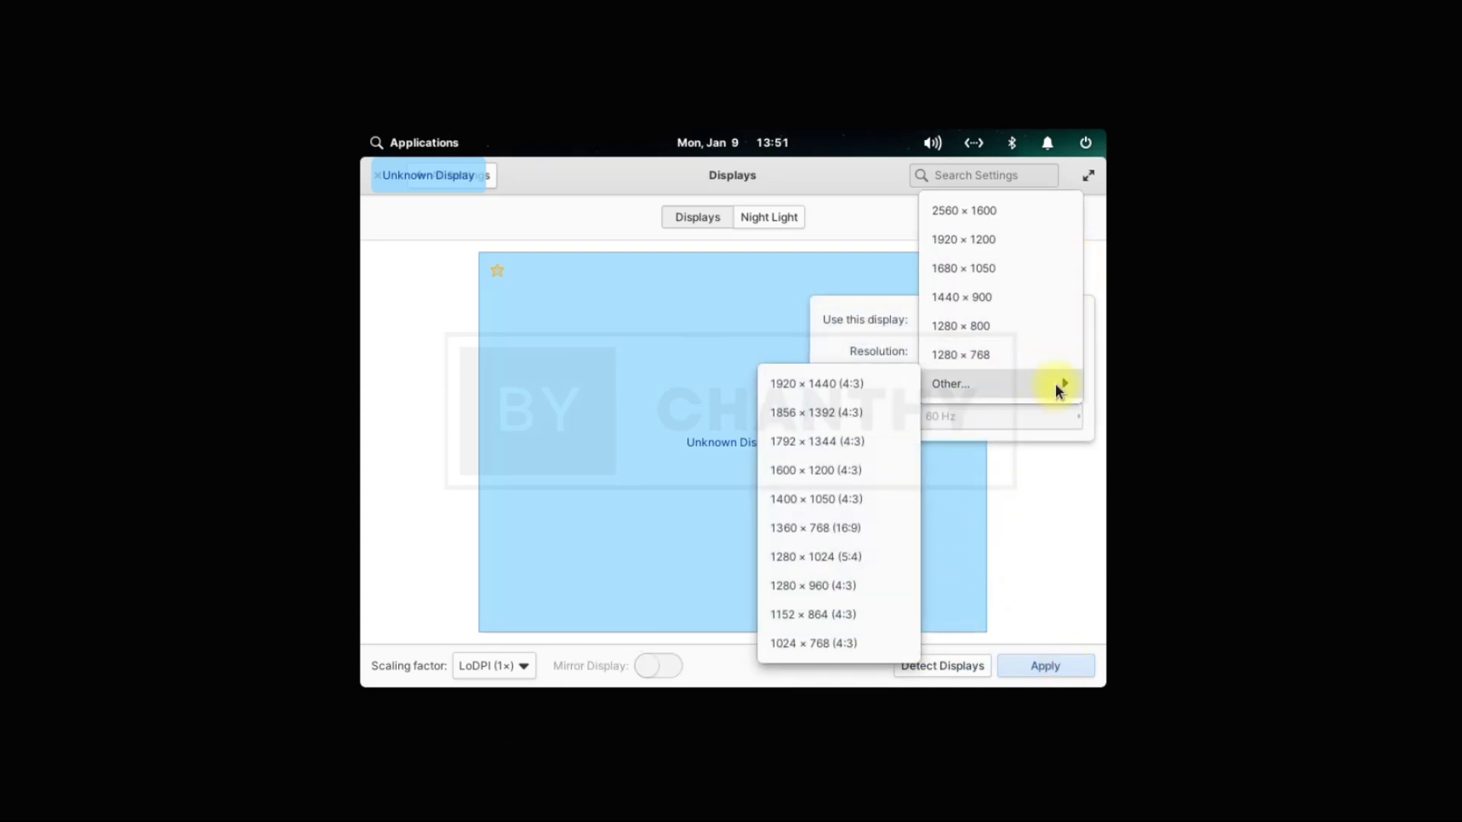
pyautogui.click(846, 613)
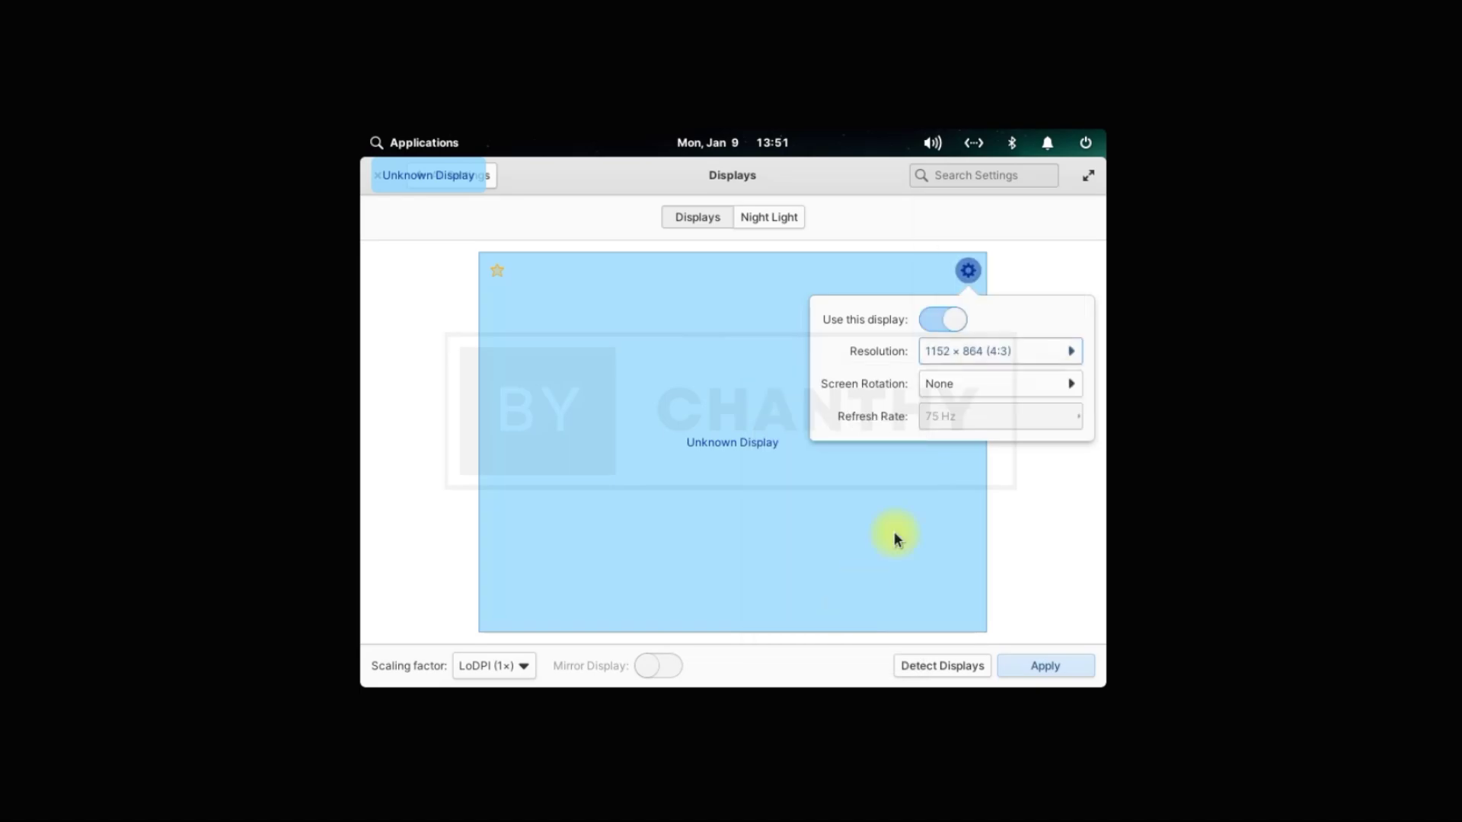
pyautogui.click(1044, 667)
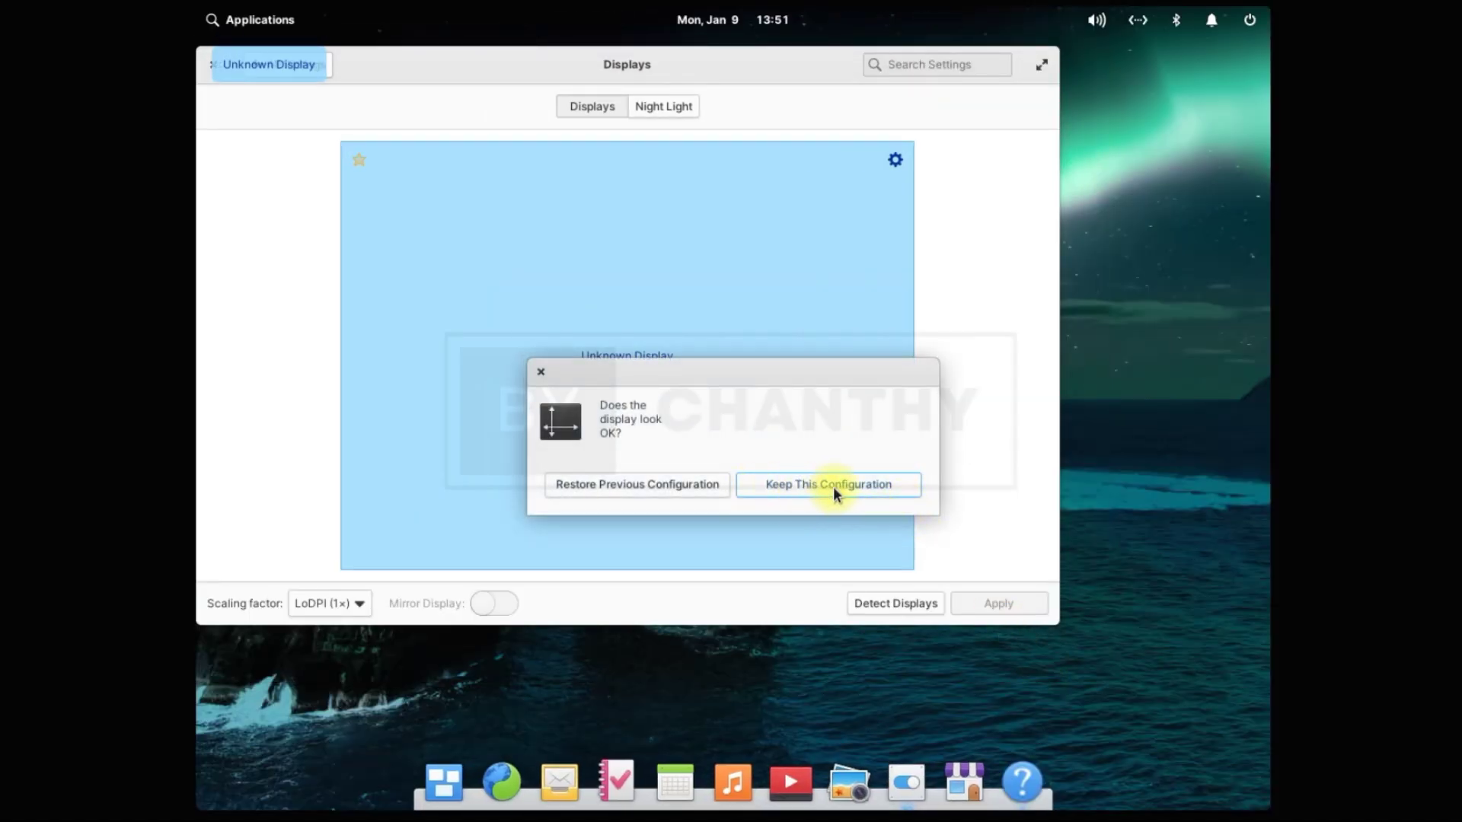
pyautogui.click(833, 486)
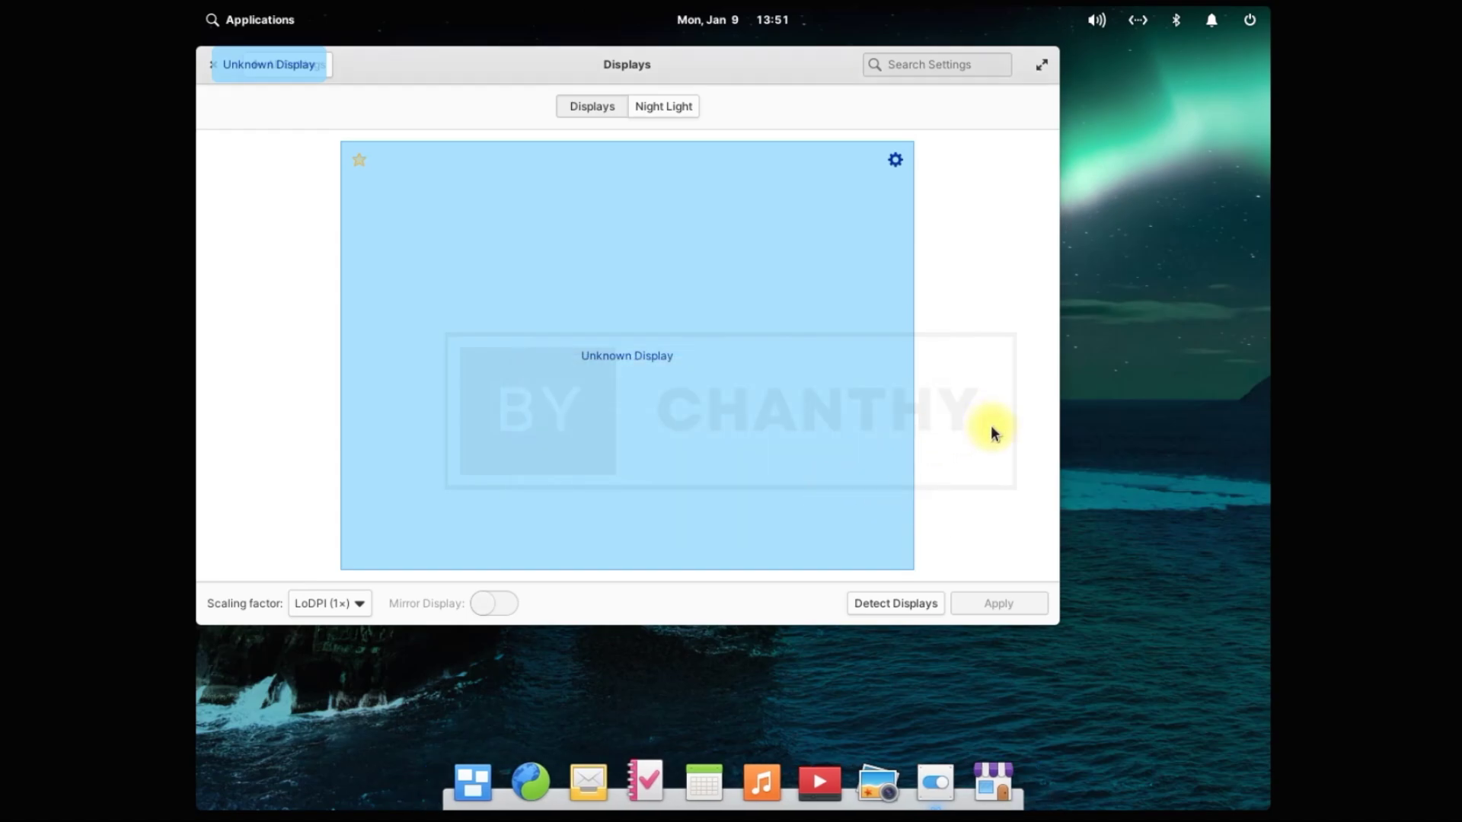
pyautogui.click(210, 65)
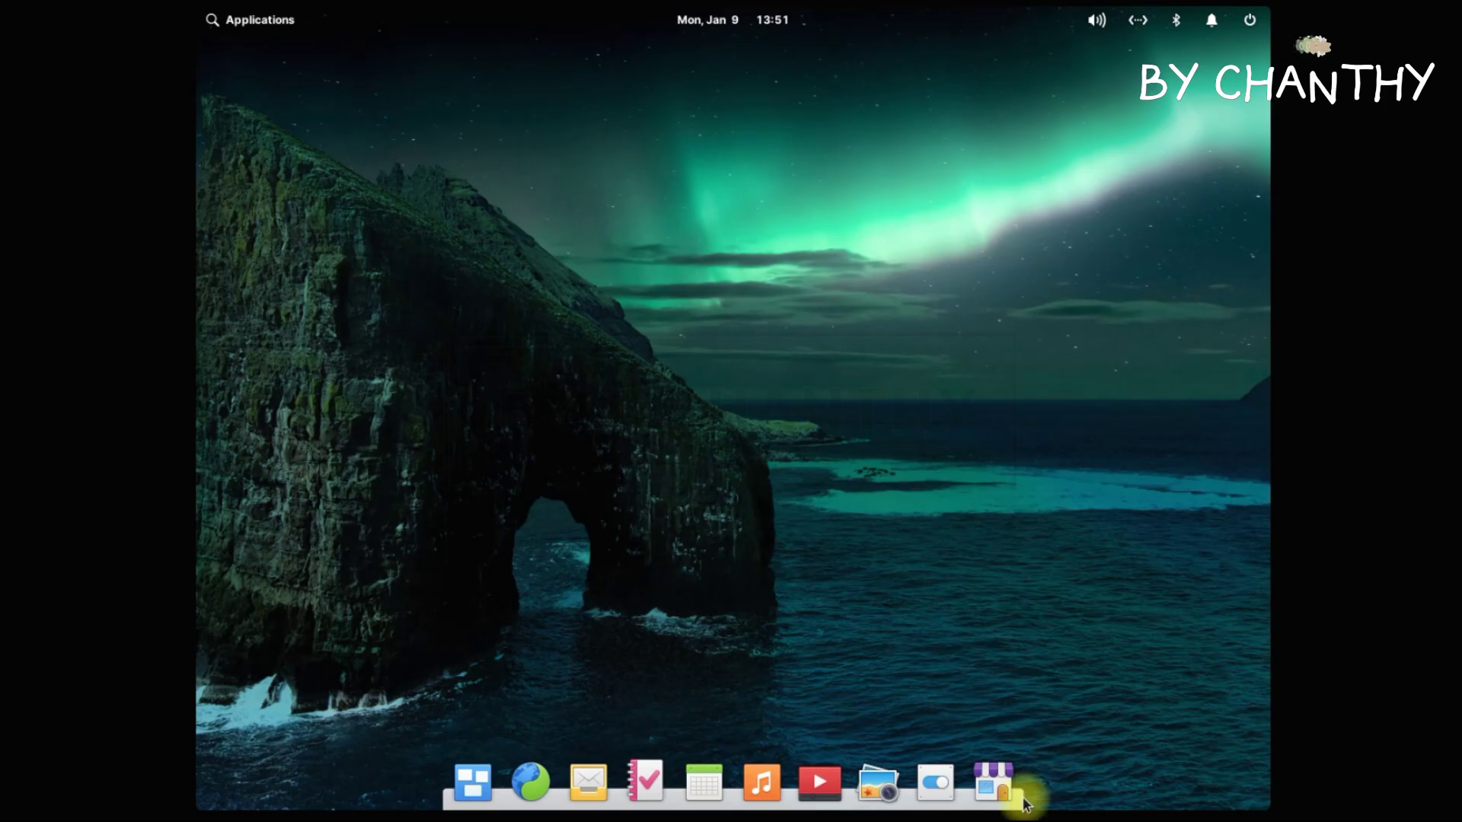
# Check the session options, notifications, wired network indicator and calendar on the desktop.
pyautogui.click(1248, 19)
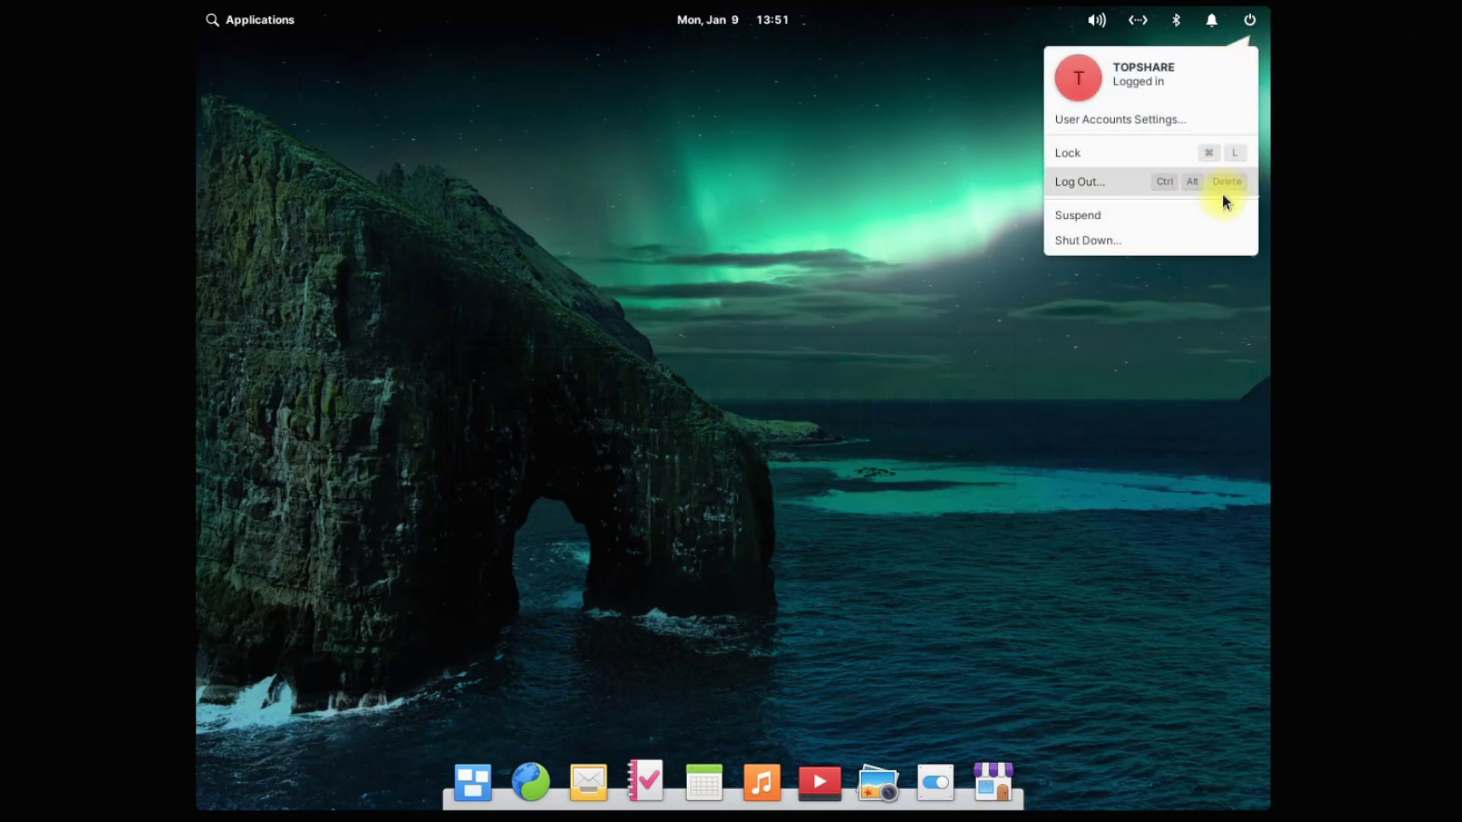
pyautogui.click(1214, 25)
pyautogui.click(1214, 24)
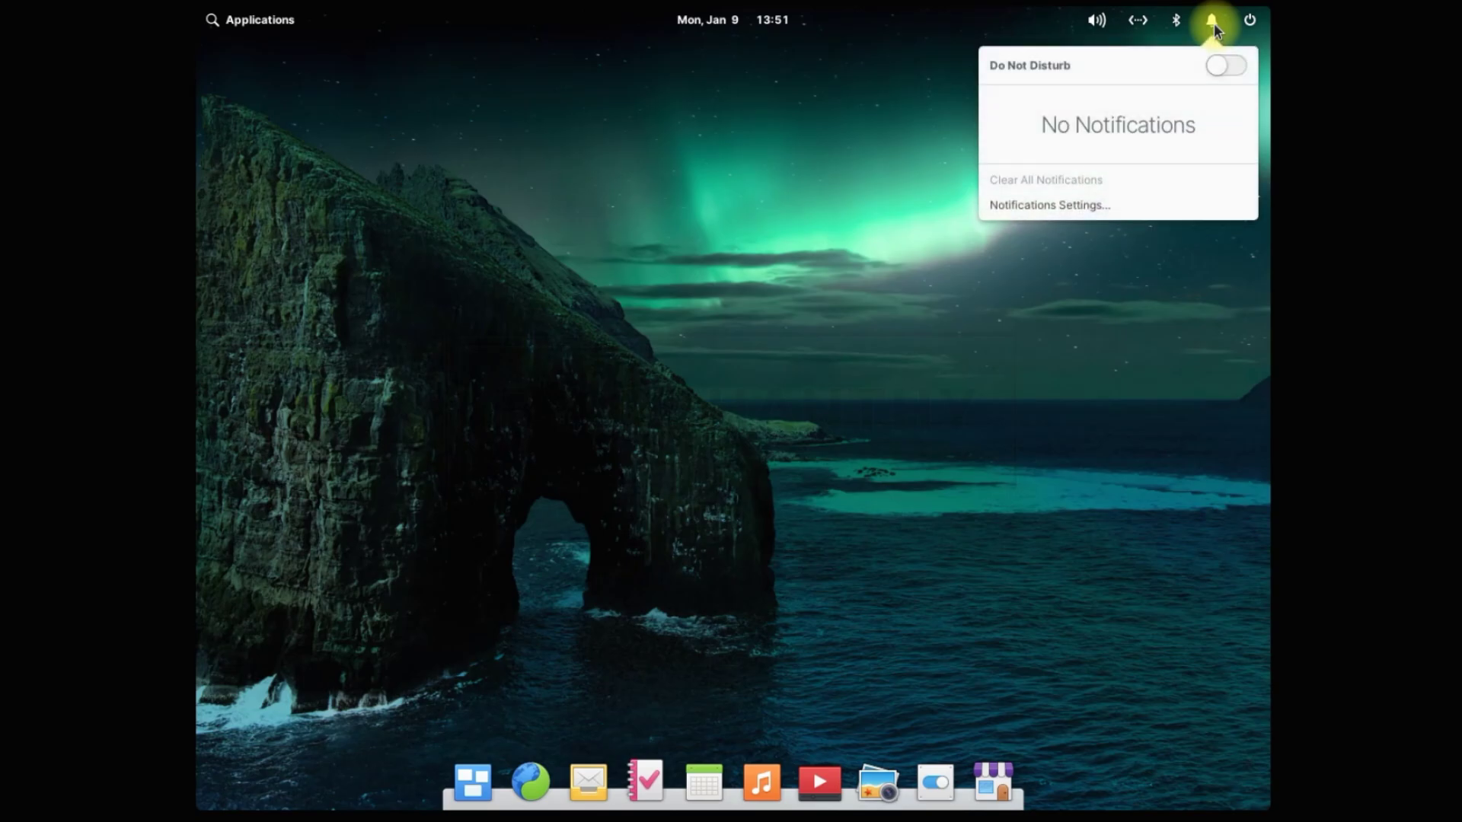
pyautogui.moveTo(1139, 23)
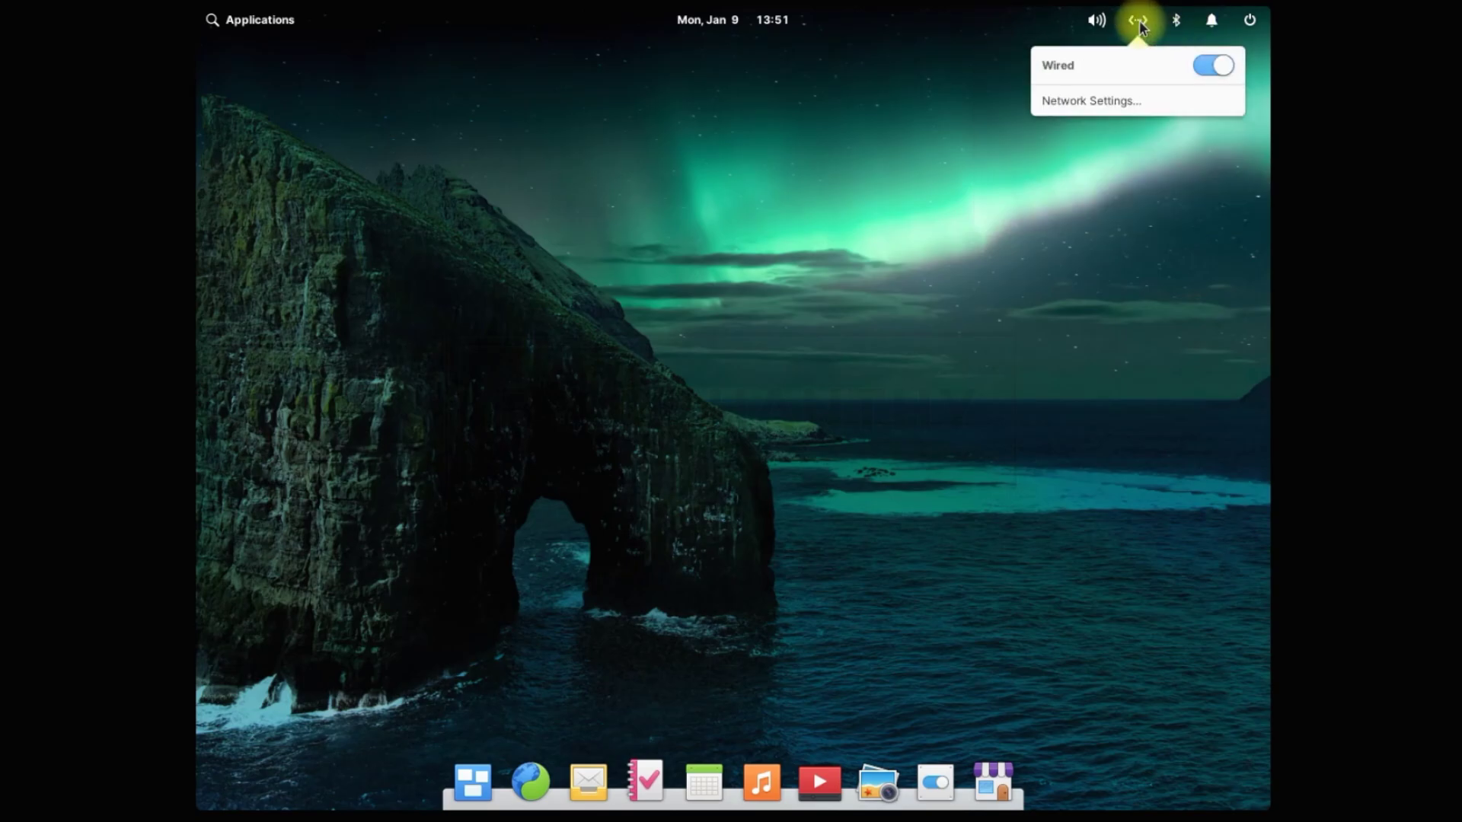
pyautogui.moveTo(803, 26)
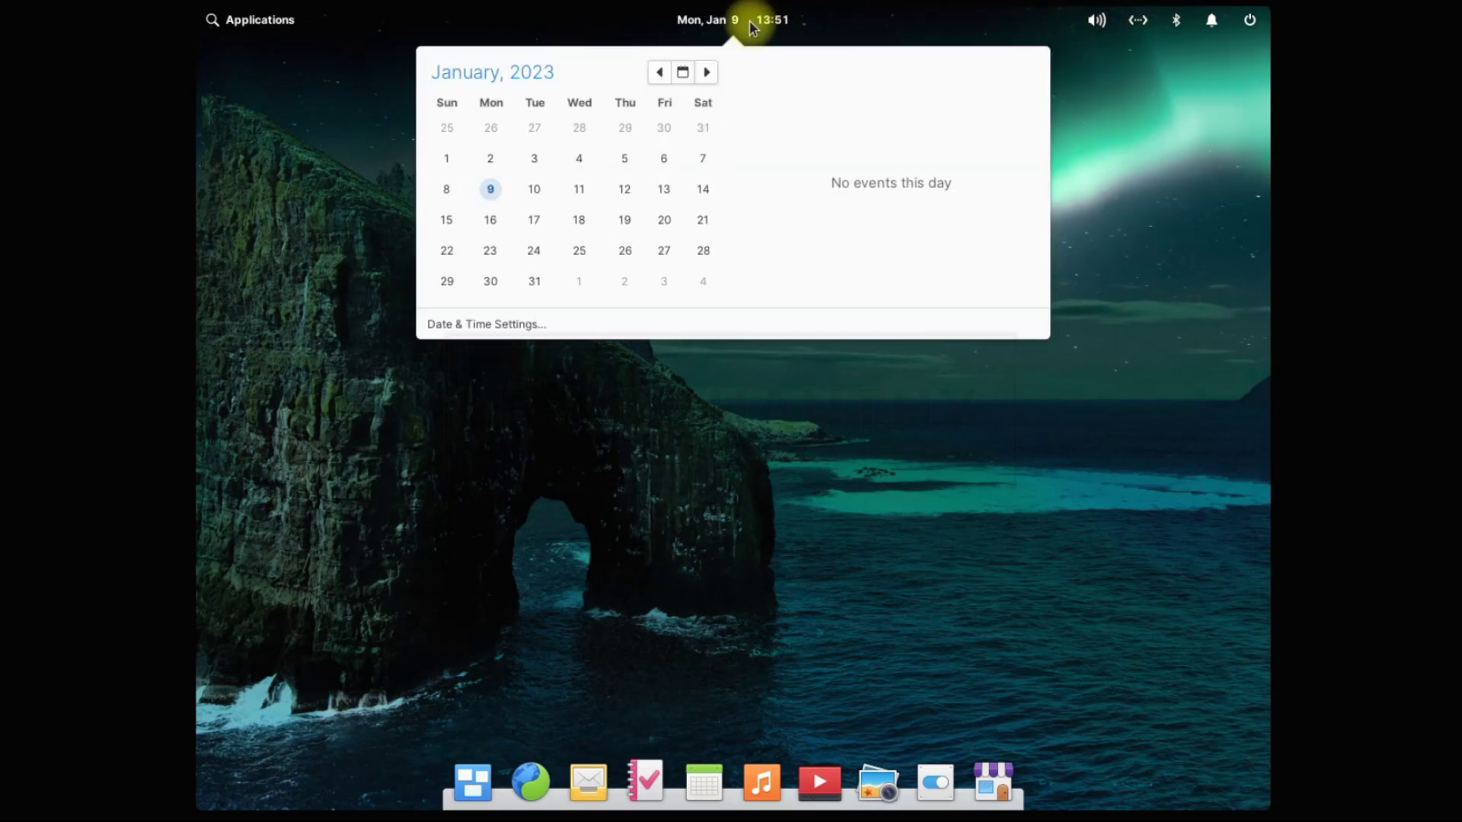
# Launch Calculator, view its extended scientific keypad, and close it.
pyautogui.moveTo(217, 21)
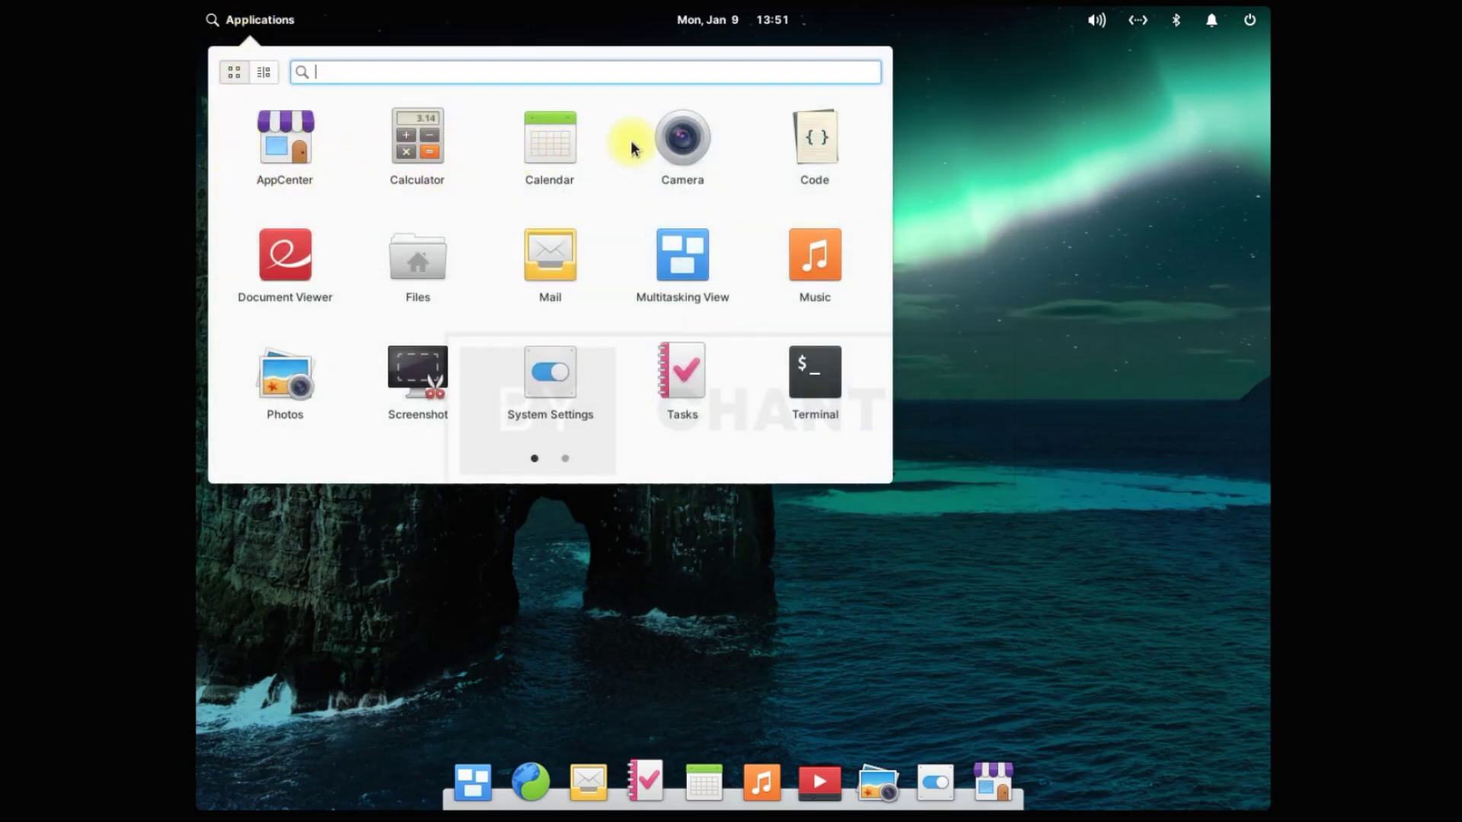
pyautogui.click(418, 153)
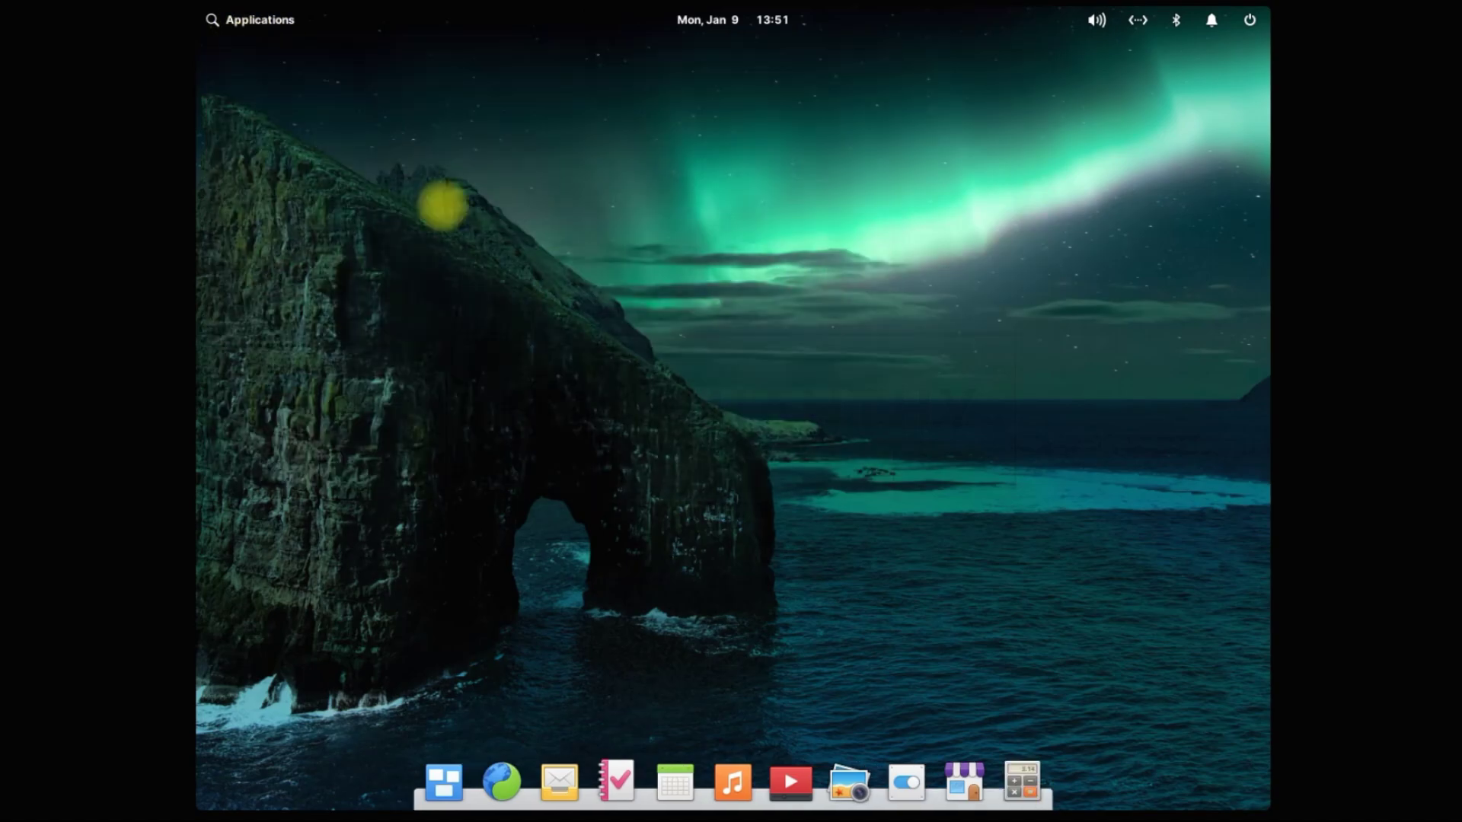
pyautogui.click(854, 271)
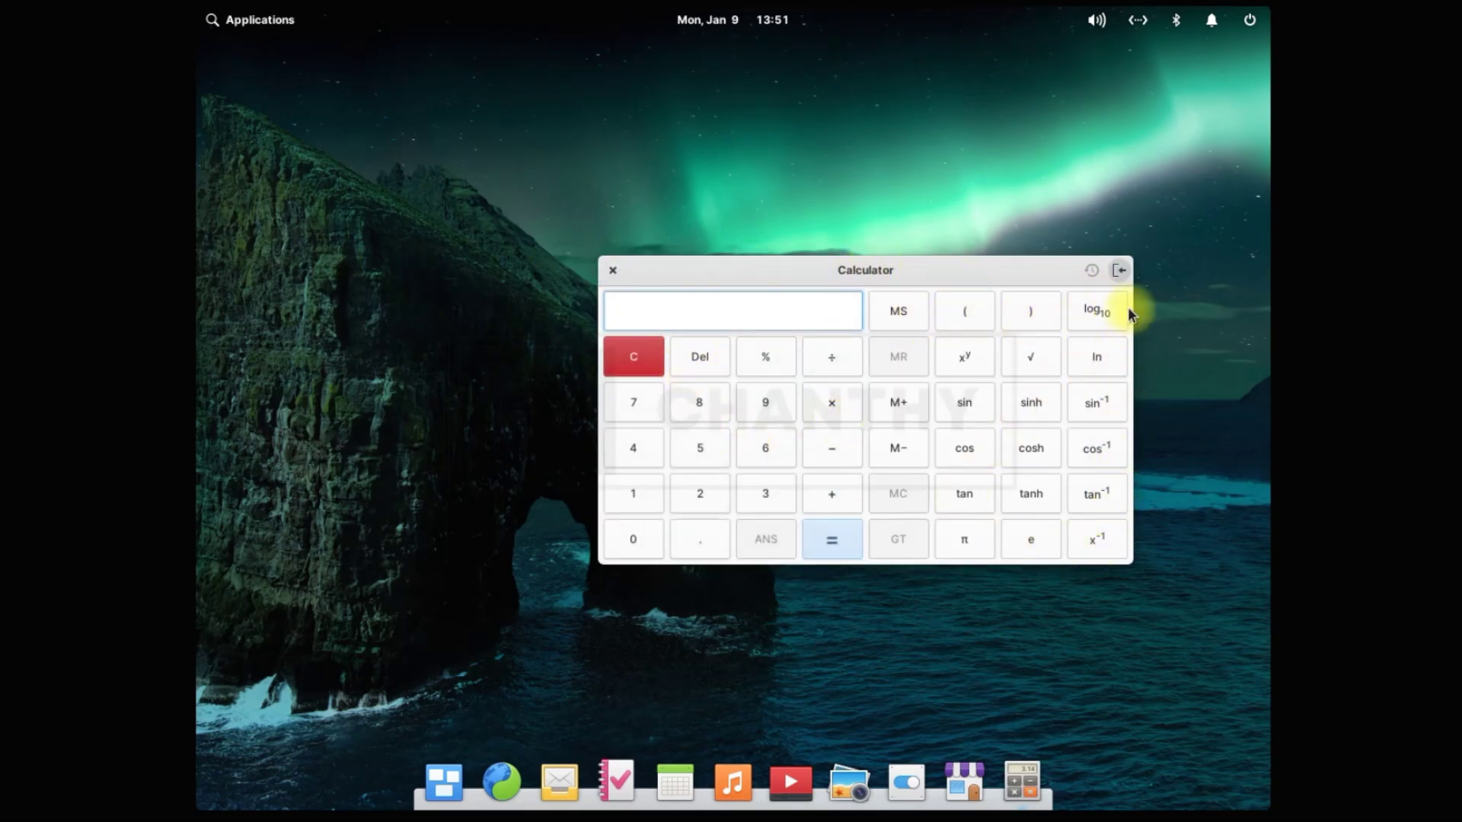
pyautogui.click(1119, 270)
pyautogui.click(613, 268)
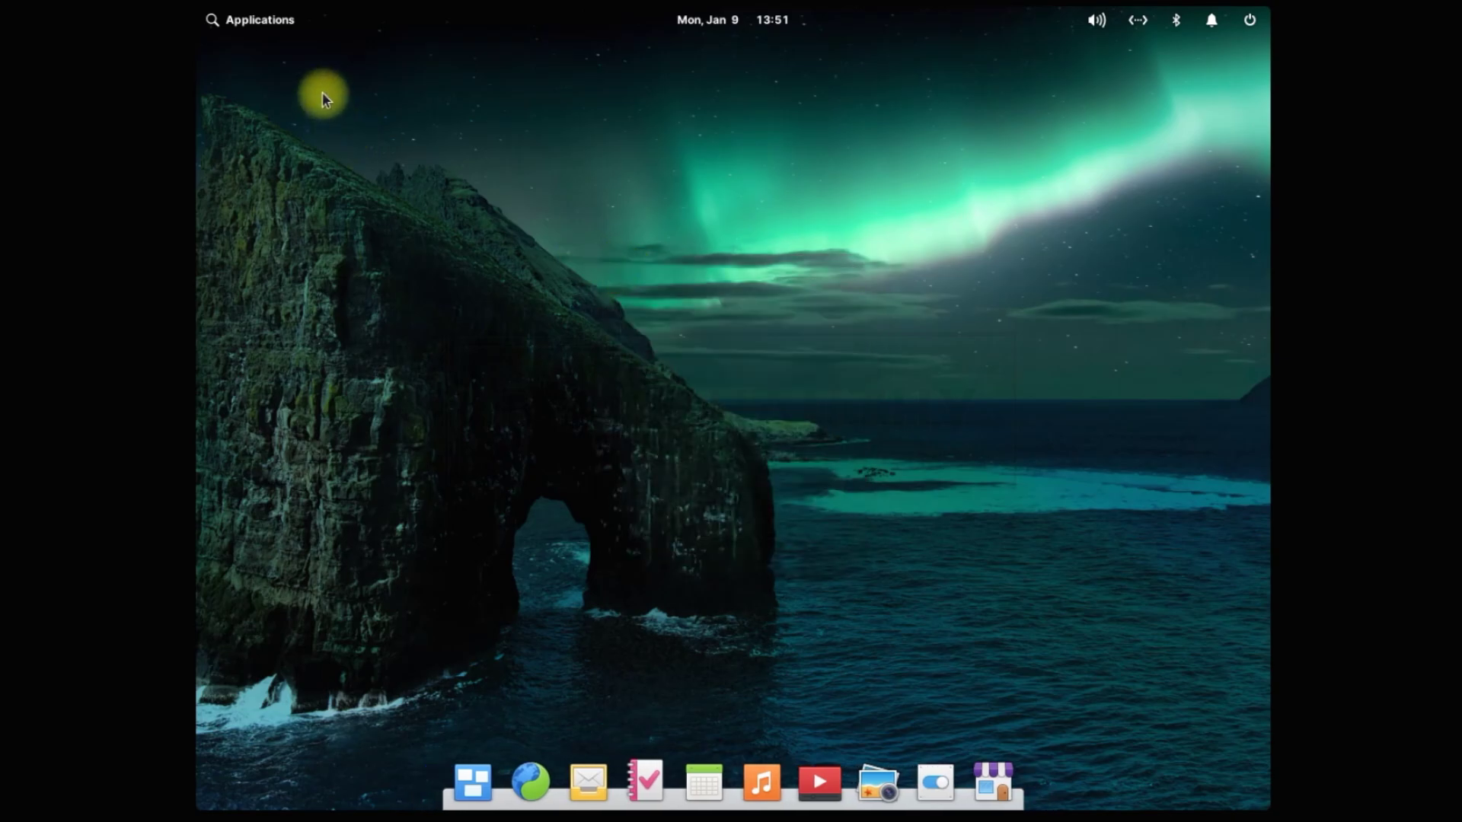
# Launch Music from the applications list, view its options menu, and close it.
pyautogui.click(216, 20)
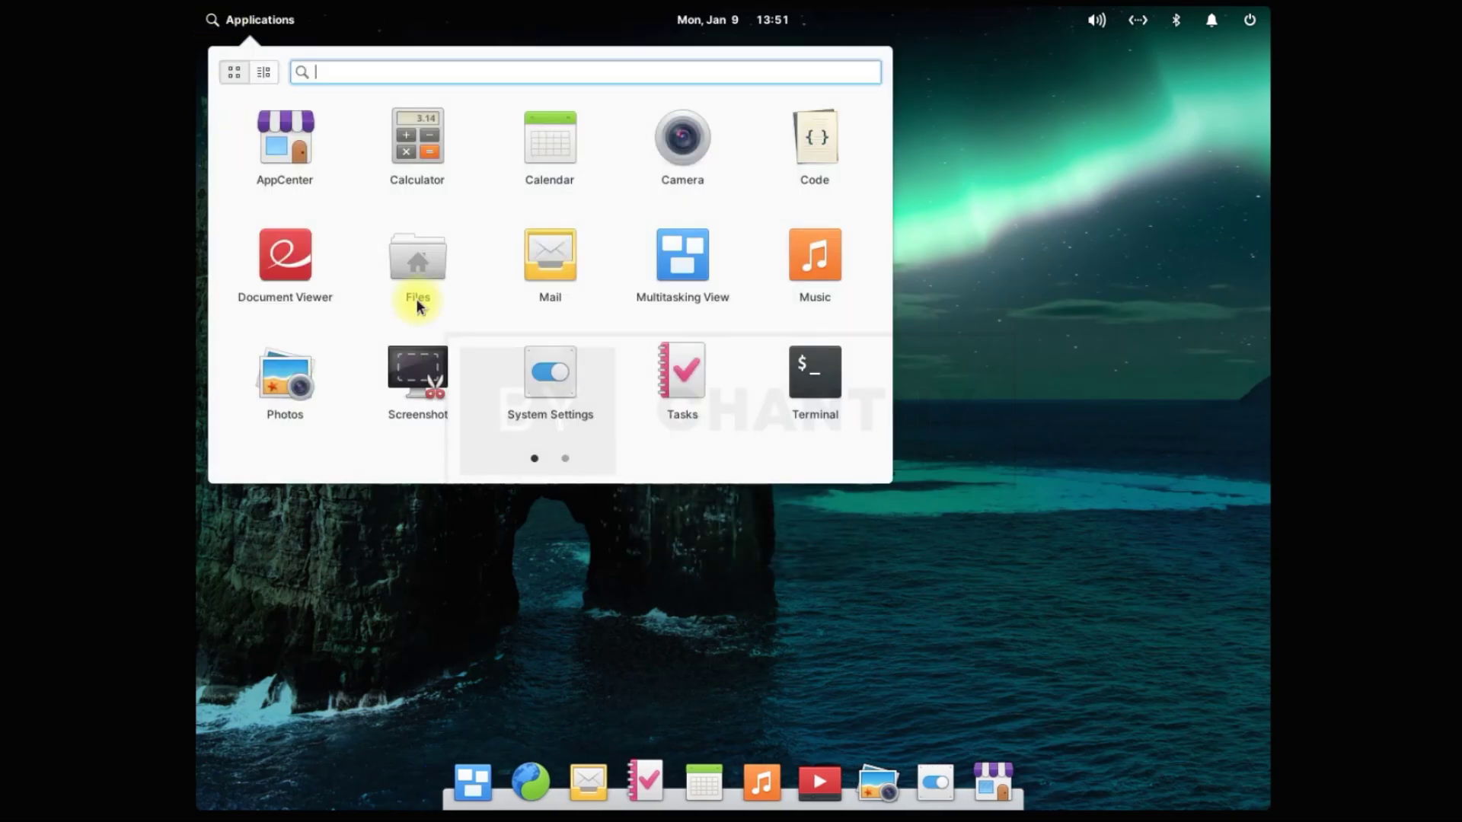
pyautogui.click(824, 269)
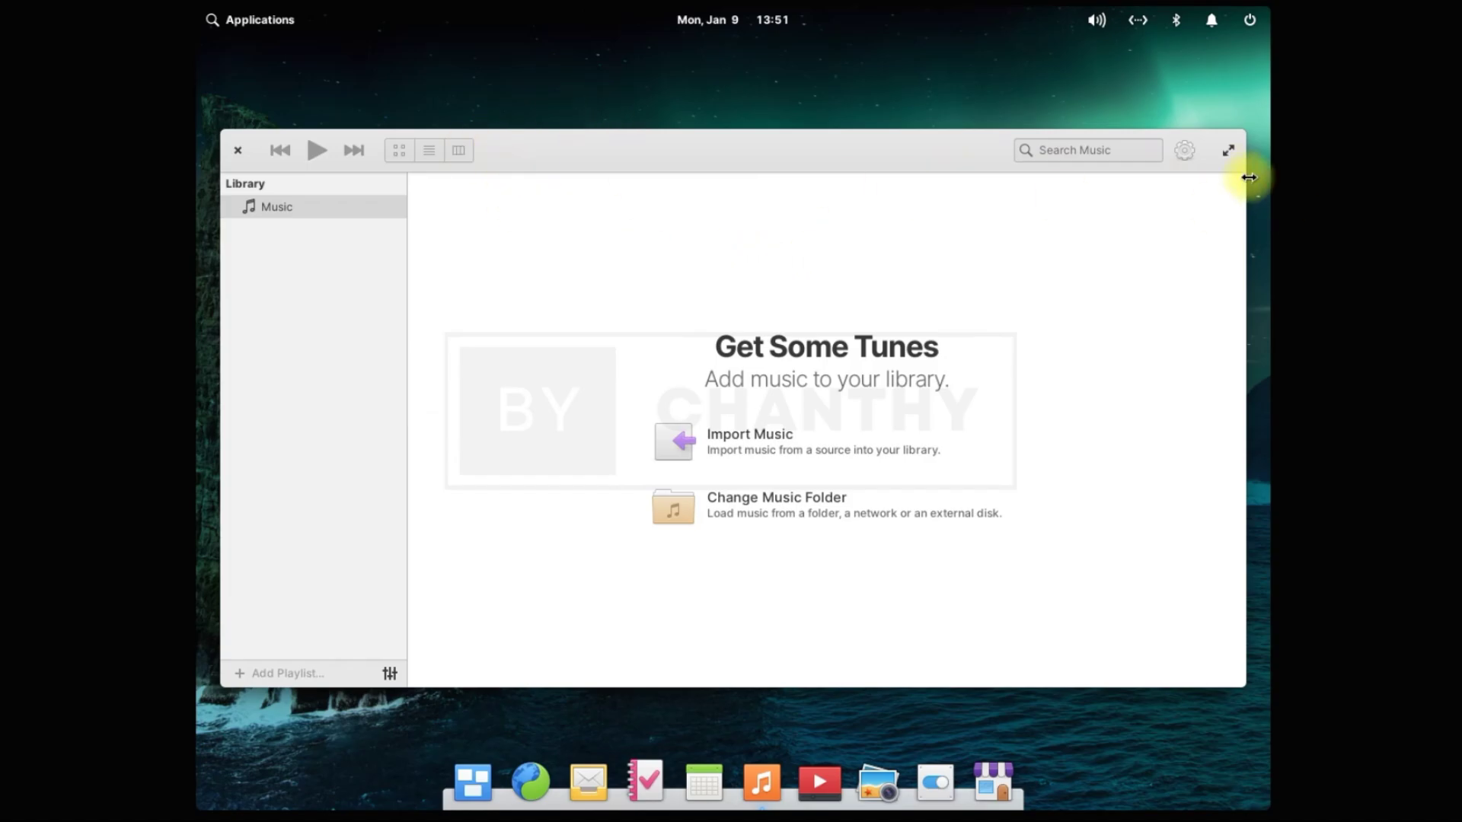
pyautogui.click(1229, 149)
pyautogui.click(1256, 56)
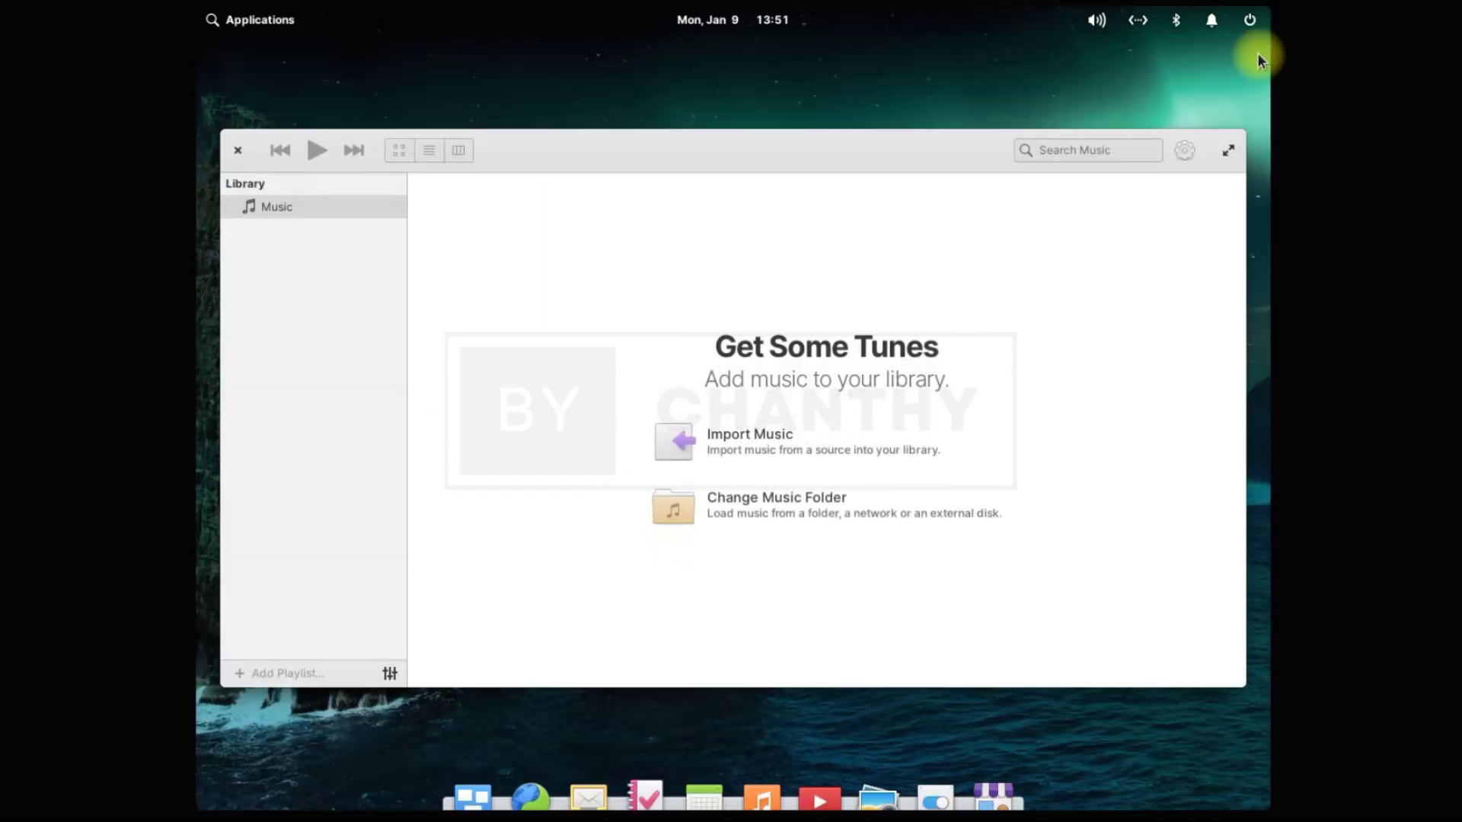
pyautogui.click(1183, 151)
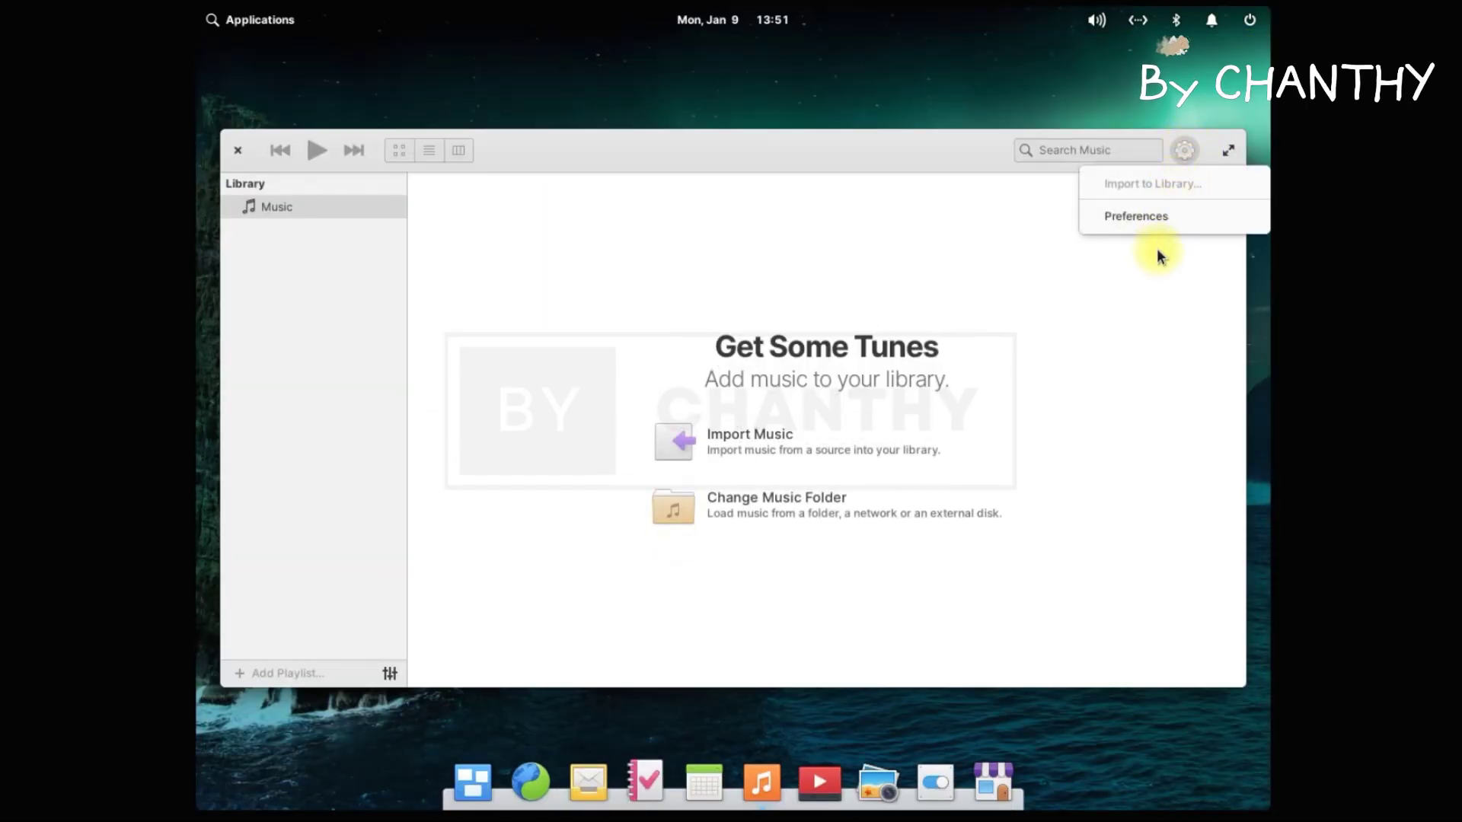
pyautogui.click(320, 162)
pyautogui.click(235, 153)
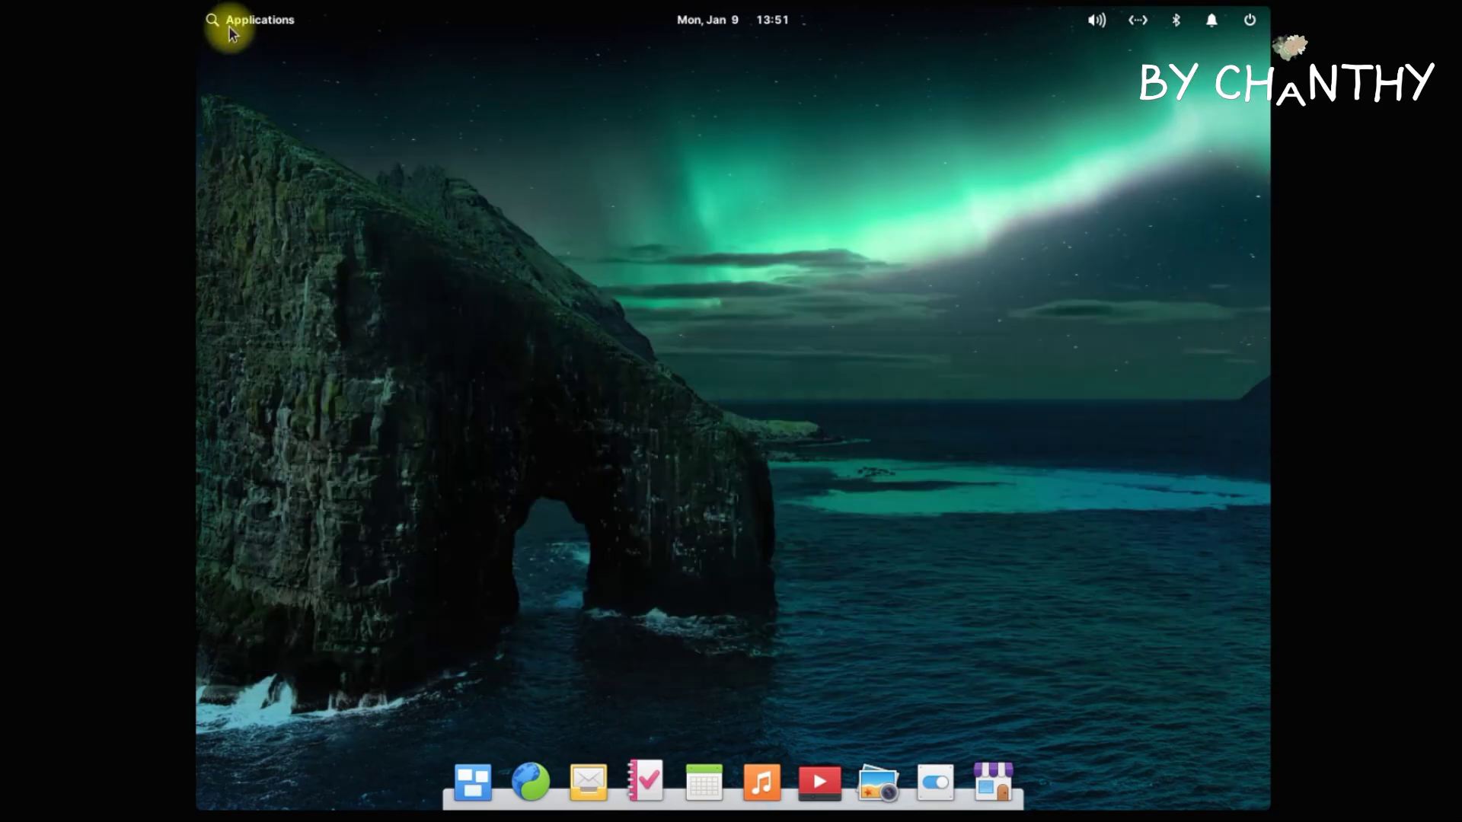
# Launch Terminal from the applications list and close it, and do the same with Document Viewer.
pyautogui.click(219, 22)
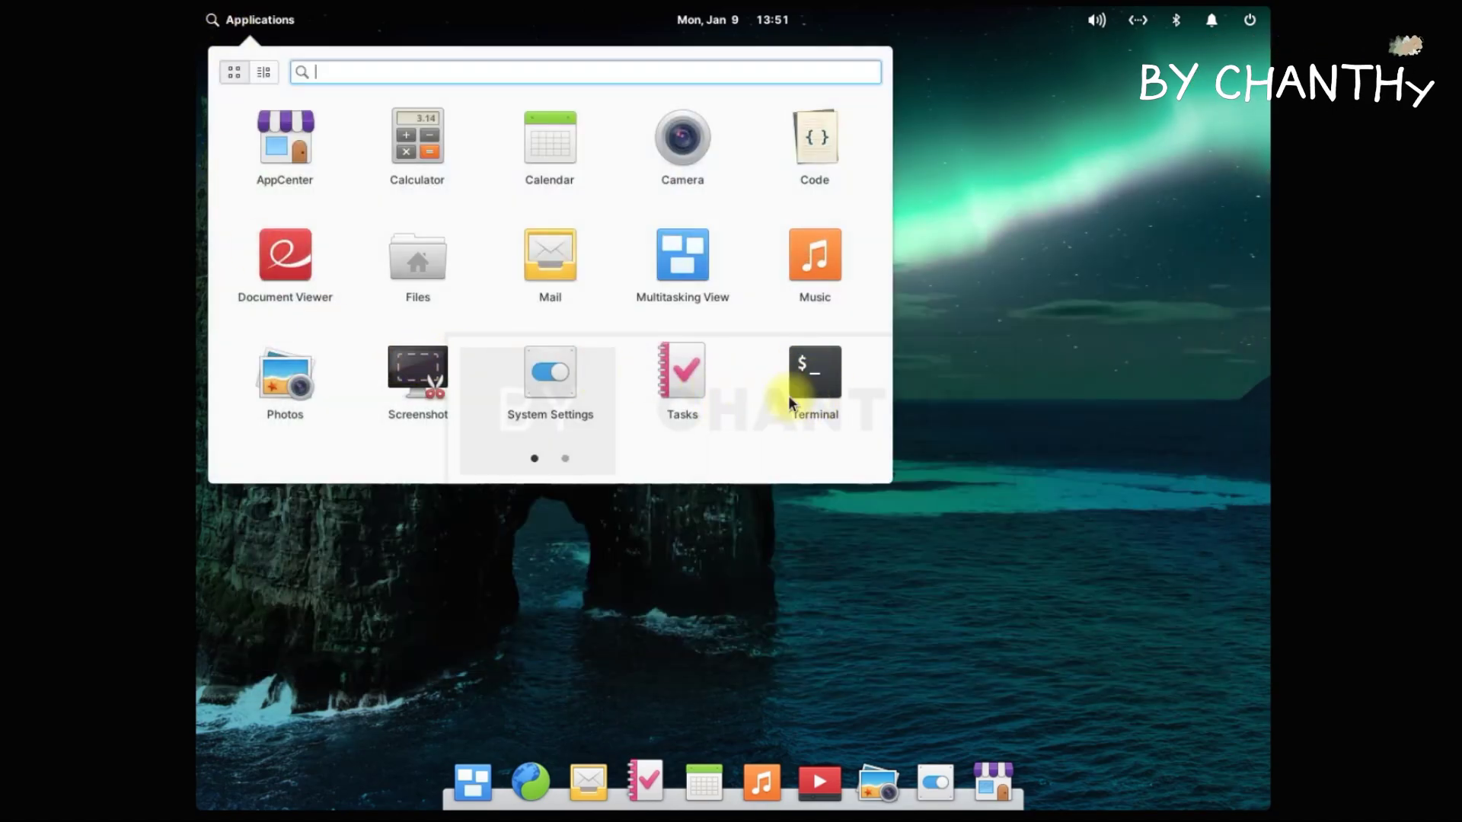
pyautogui.click(808, 391)
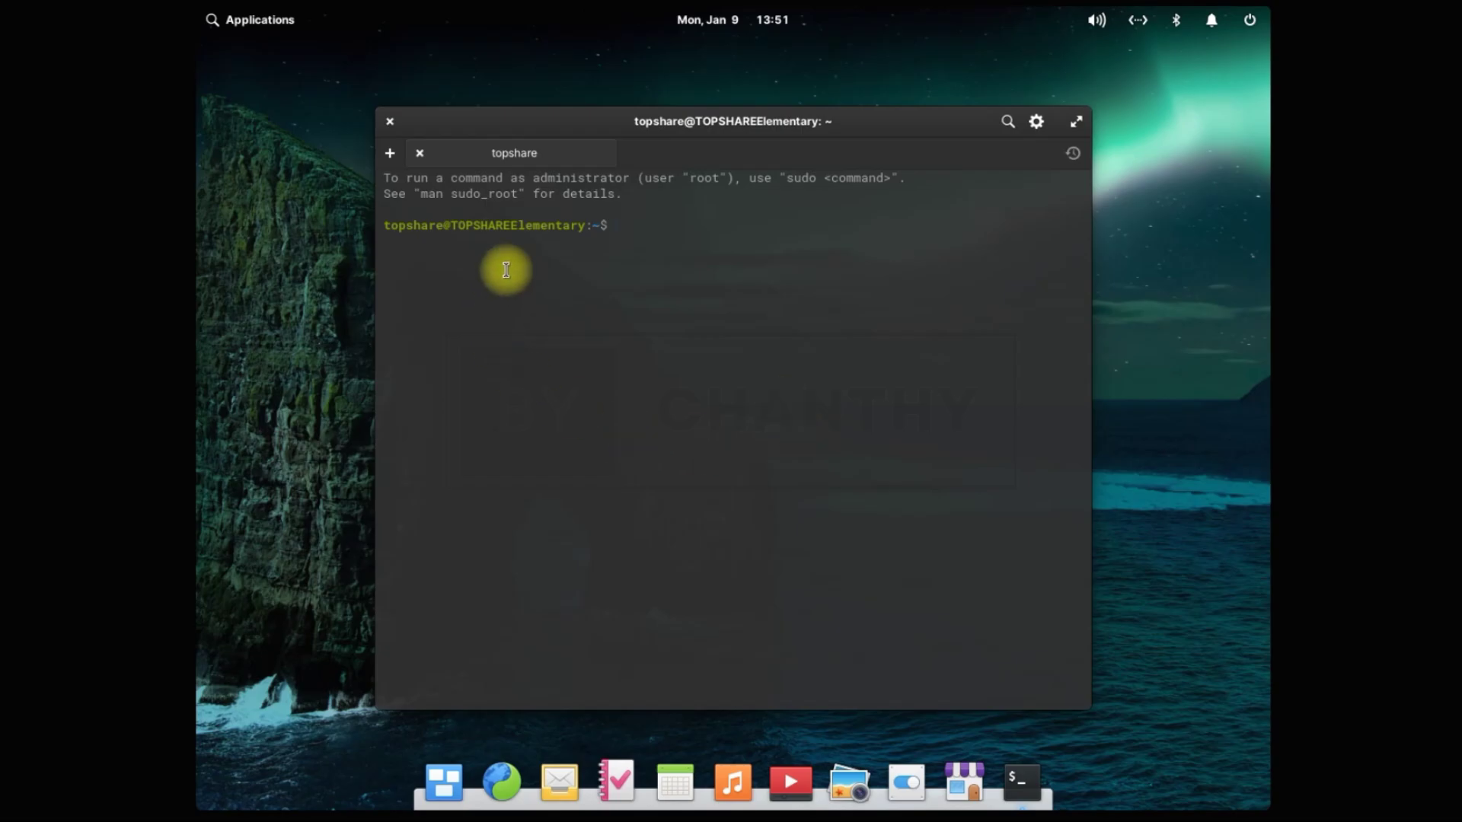
pyautogui.click(390, 122)
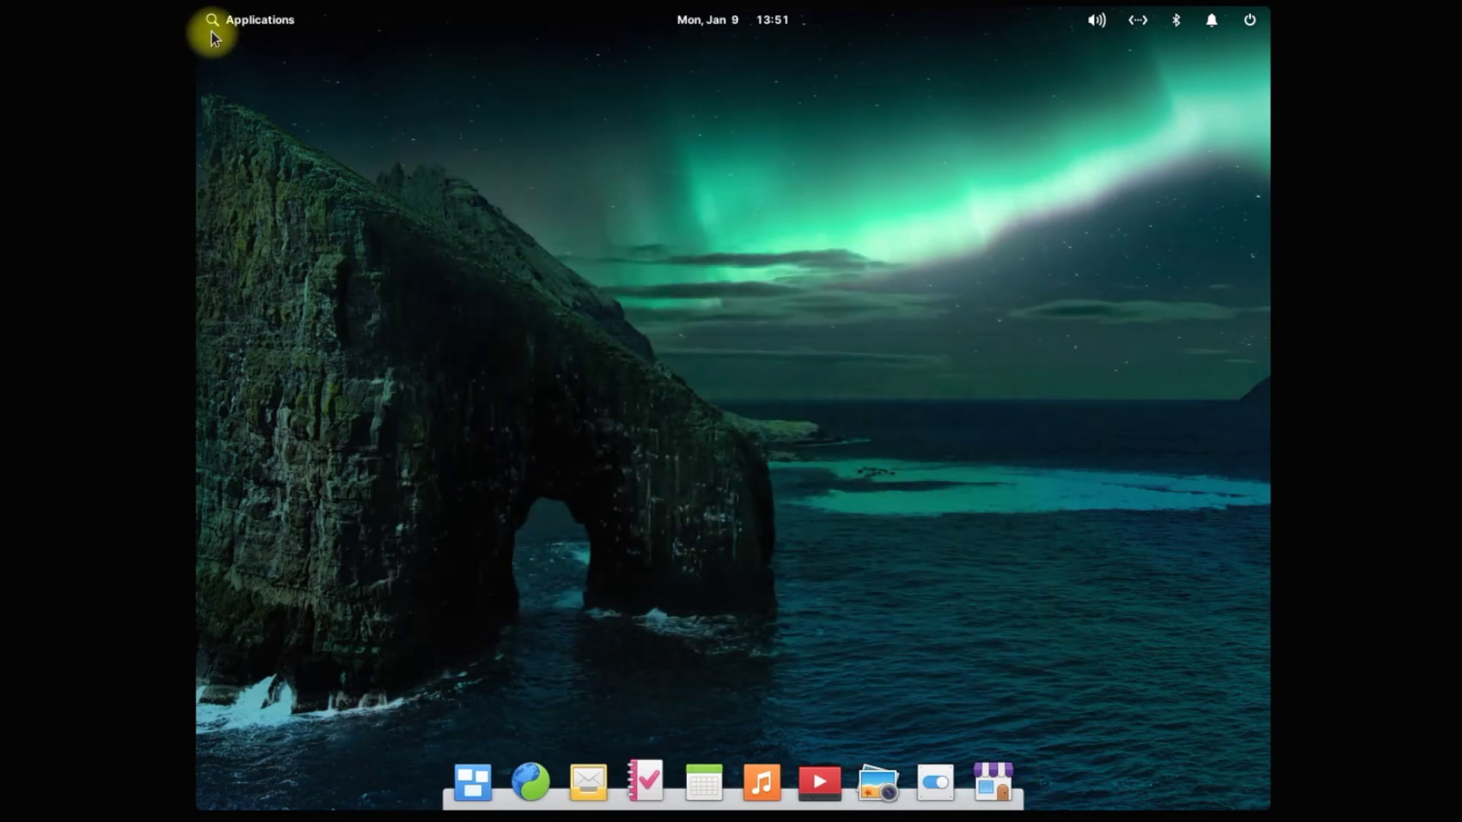
pyautogui.click(215, 20)
pyautogui.click(283, 262)
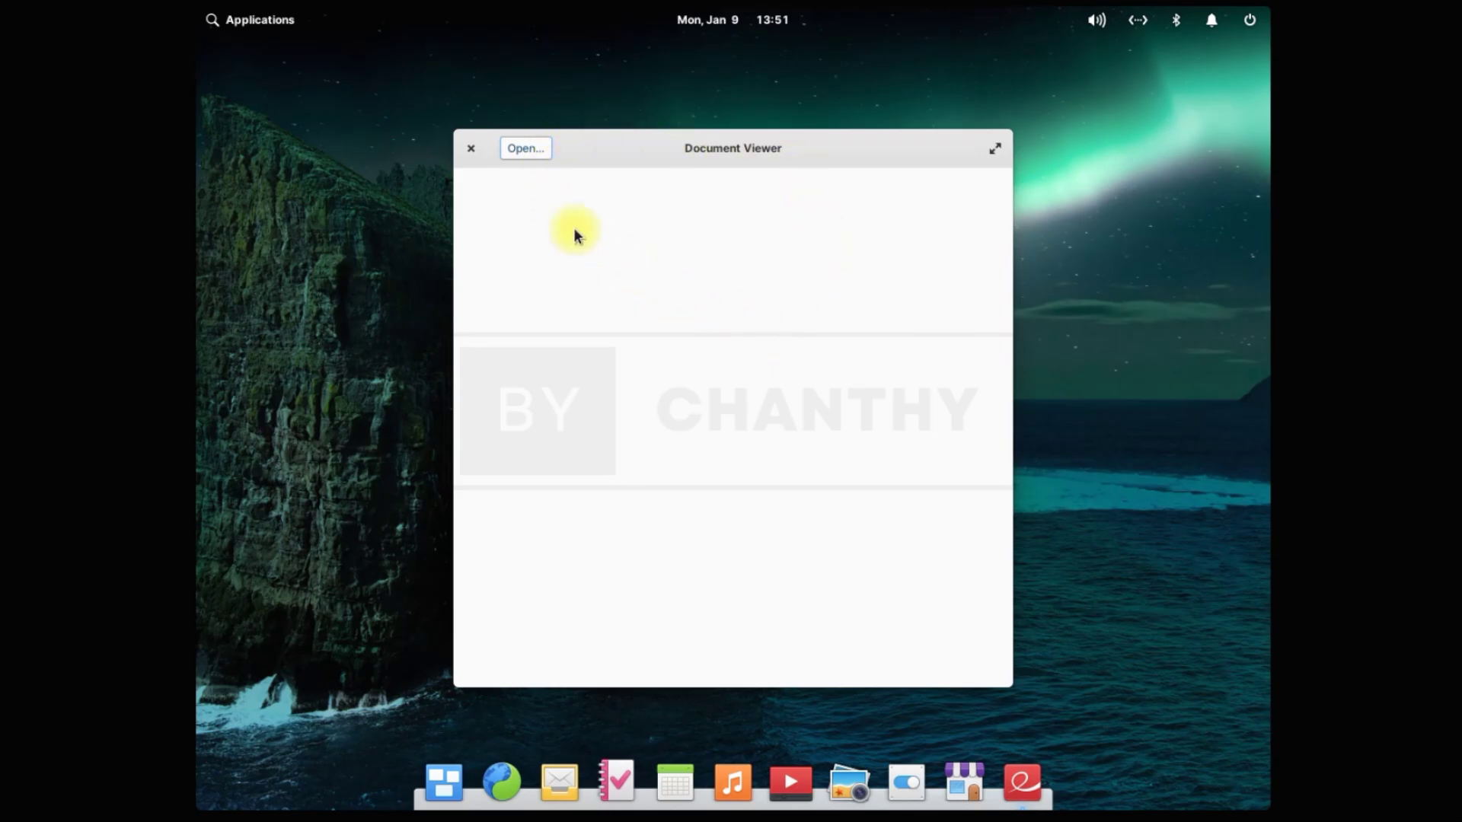
pyautogui.click(469, 147)
# Look through the applications list, launch AppCenter, and view its Accessories category before returning to the home page.
pyautogui.click(203, 35)
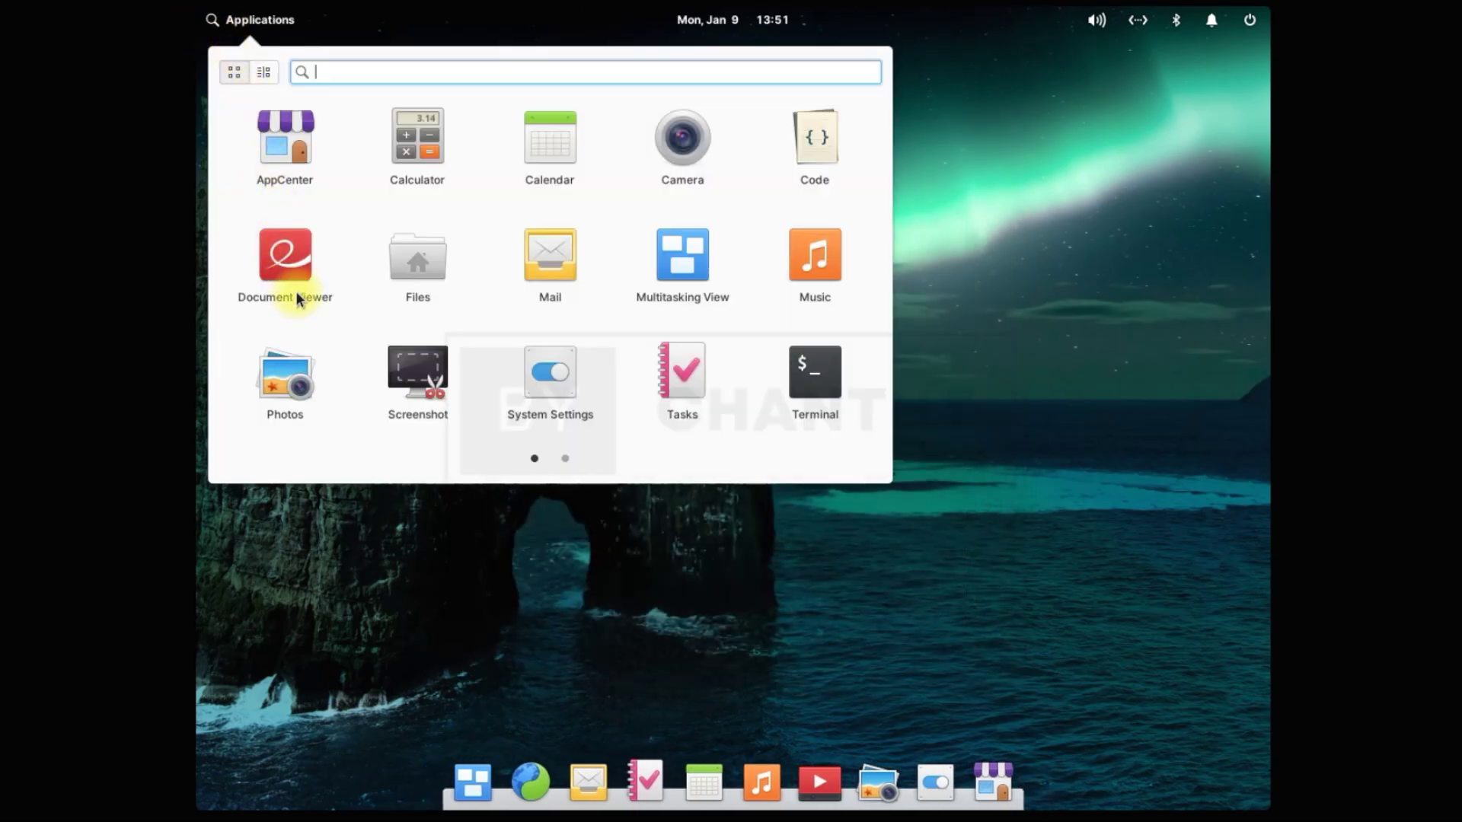
pyautogui.scroll(-1, 736, 329)
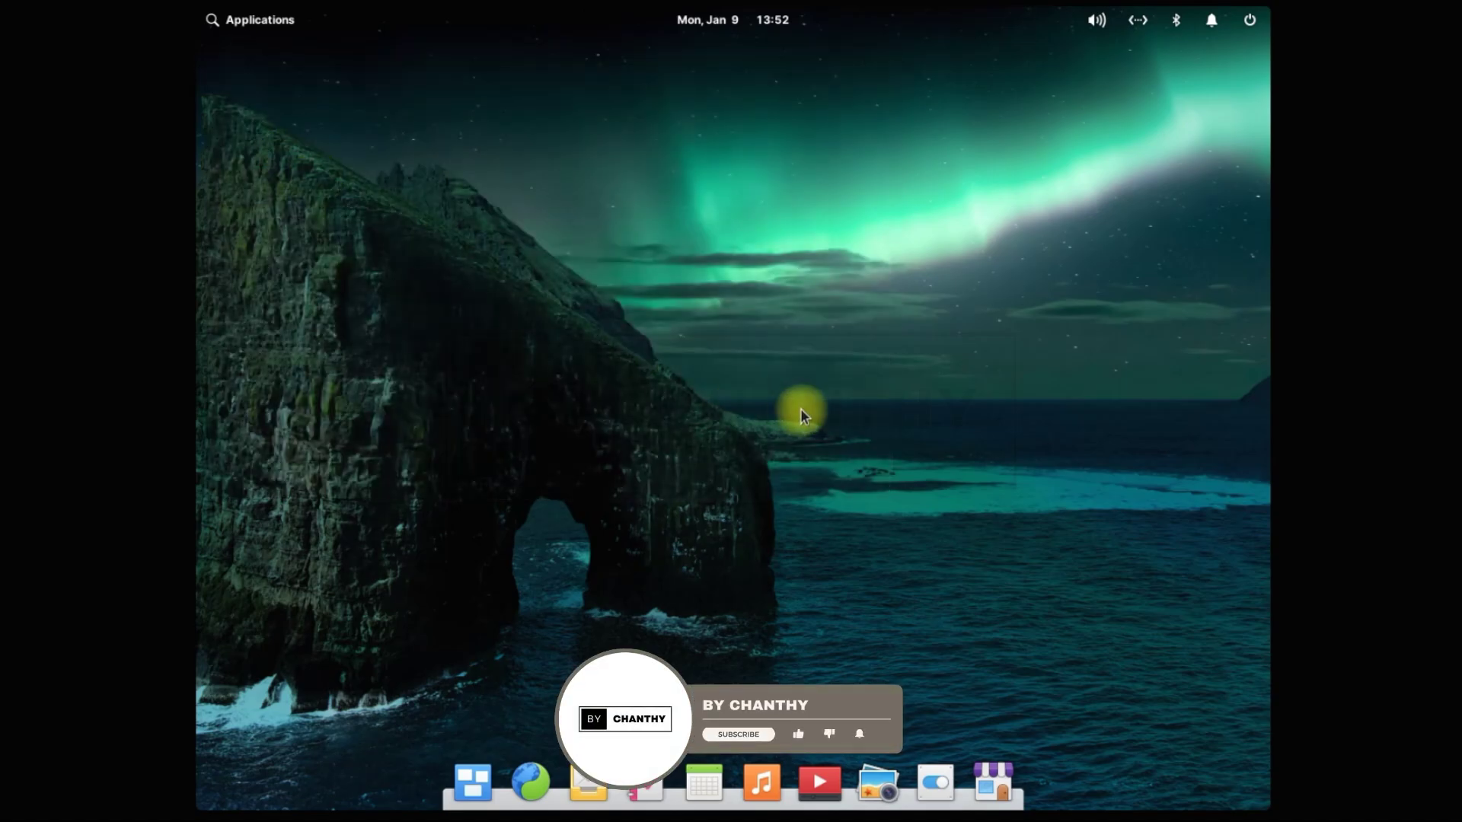
pyautogui.click(1001, 794)
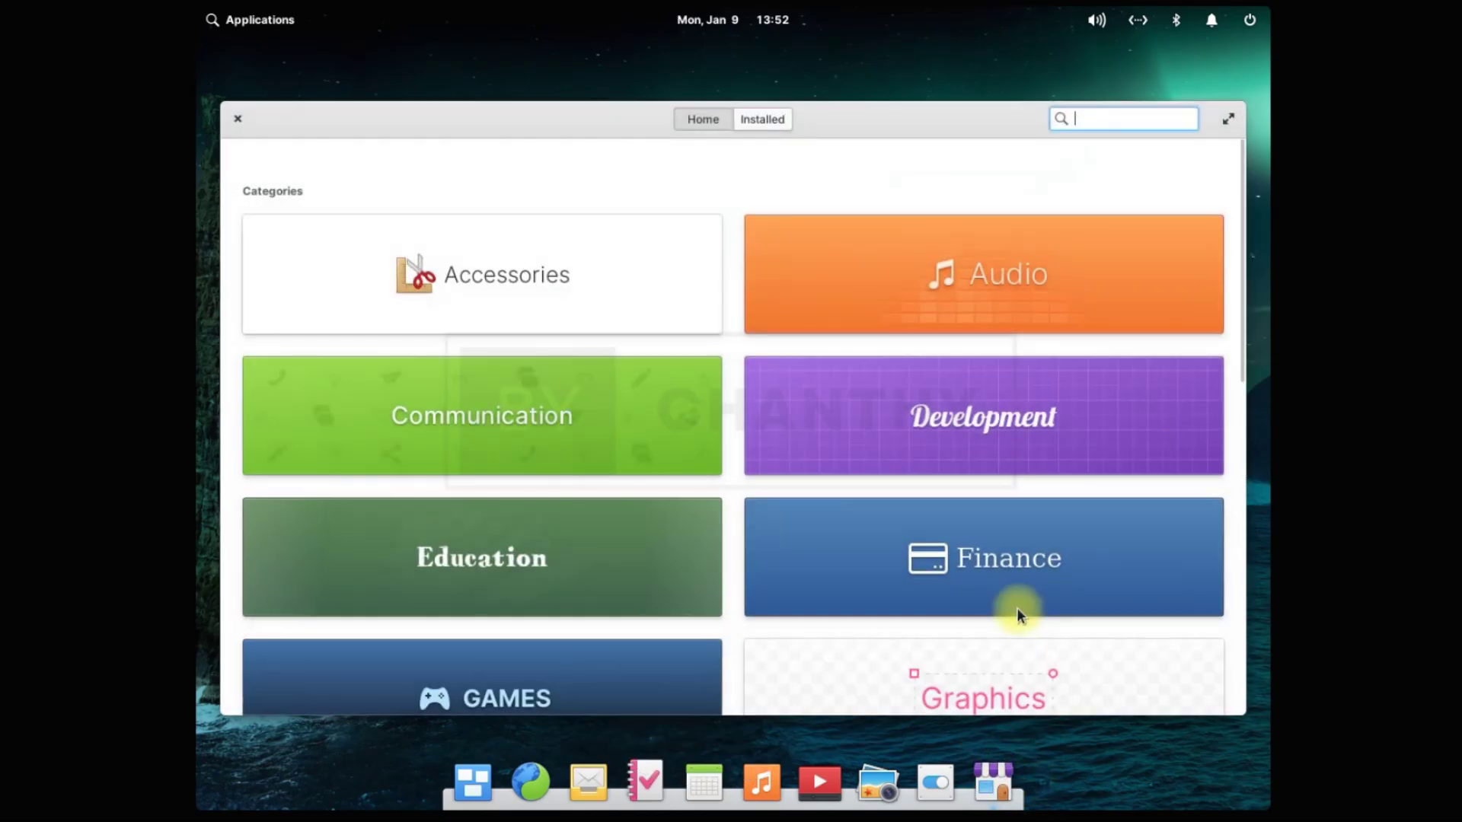
pyautogui.moveTo(1240, 346); pyautogui.dragTo(757, 265)
pyautogui.click(593, 277)
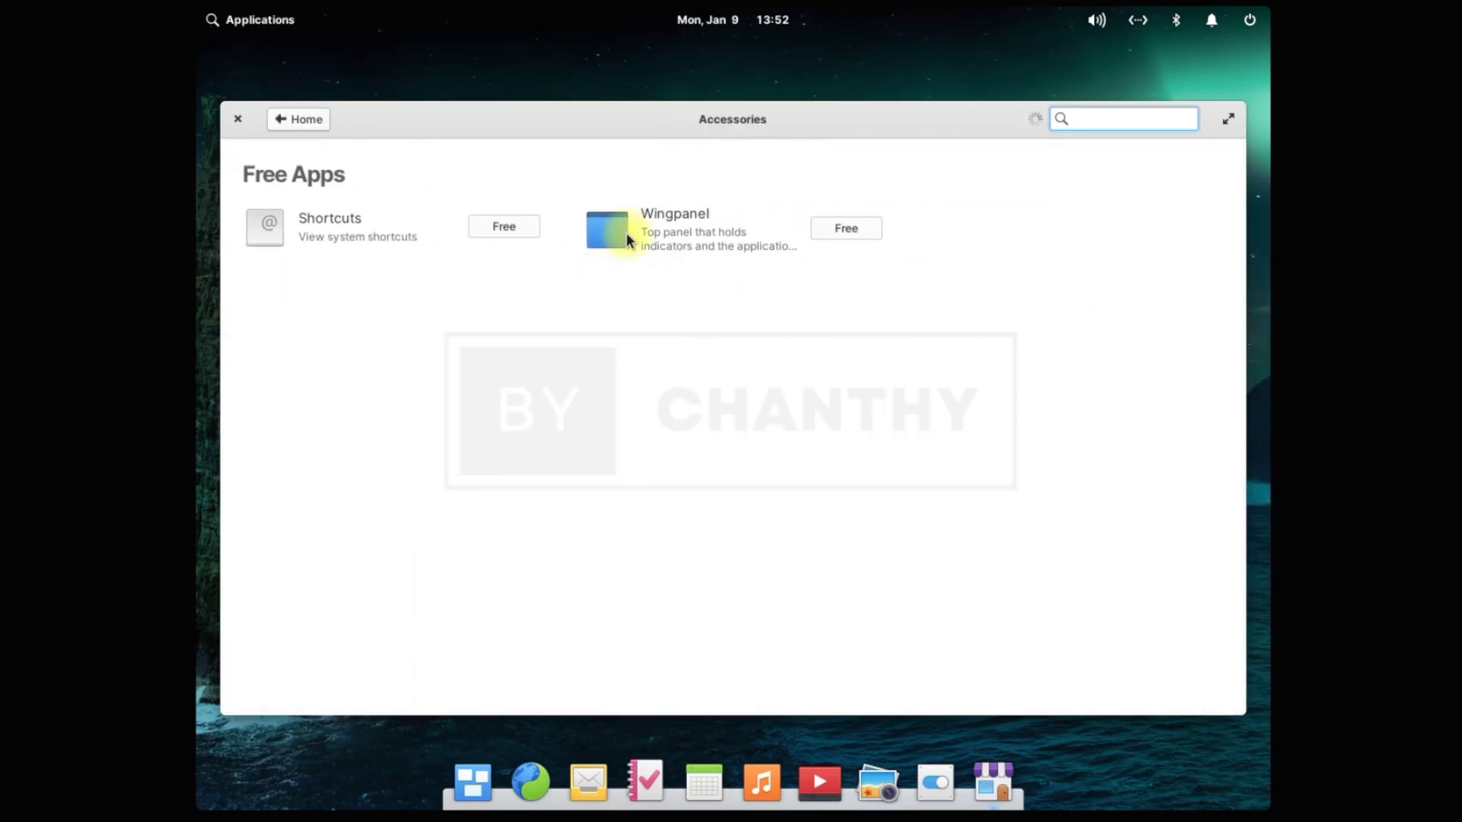
pyautogui.click(299, 120)
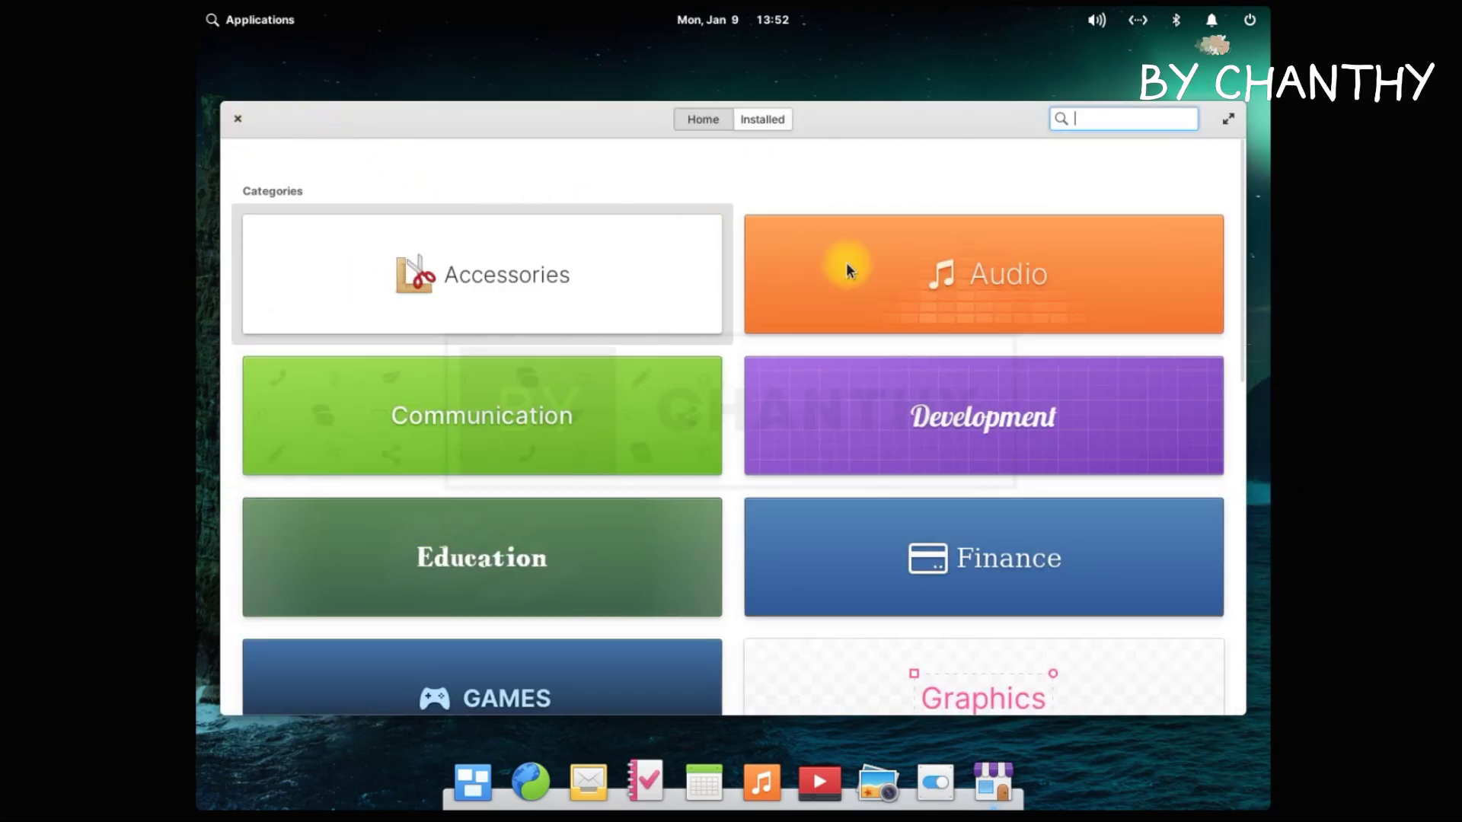
# View the Audio and Finance categories in AppCenter and close it.
pyautogui.click(1013, 289)
pyautogui.click(299, 120)
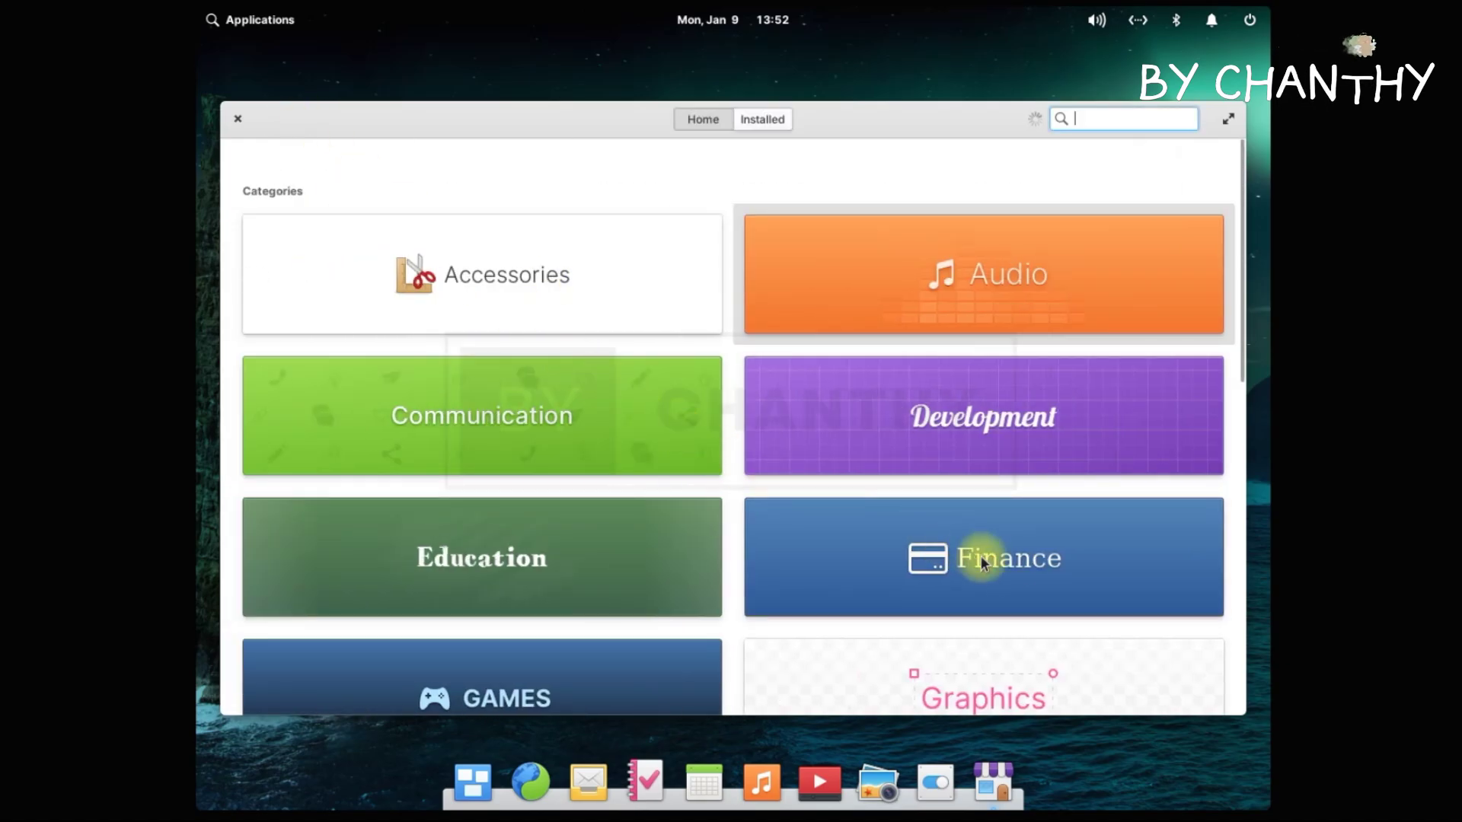
pyautogui.click(980, 557)
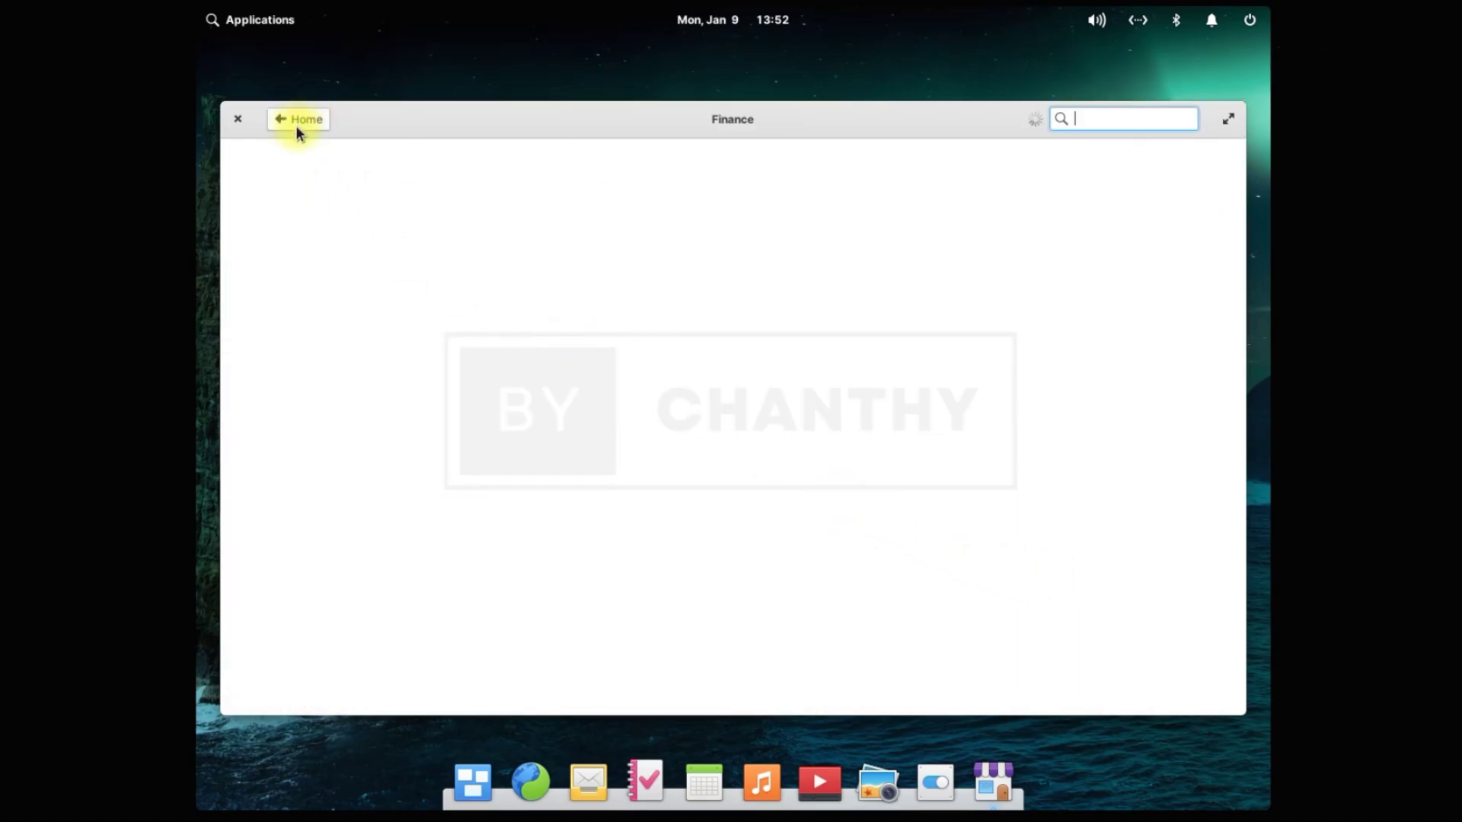
pyautogui.click(297, 122)
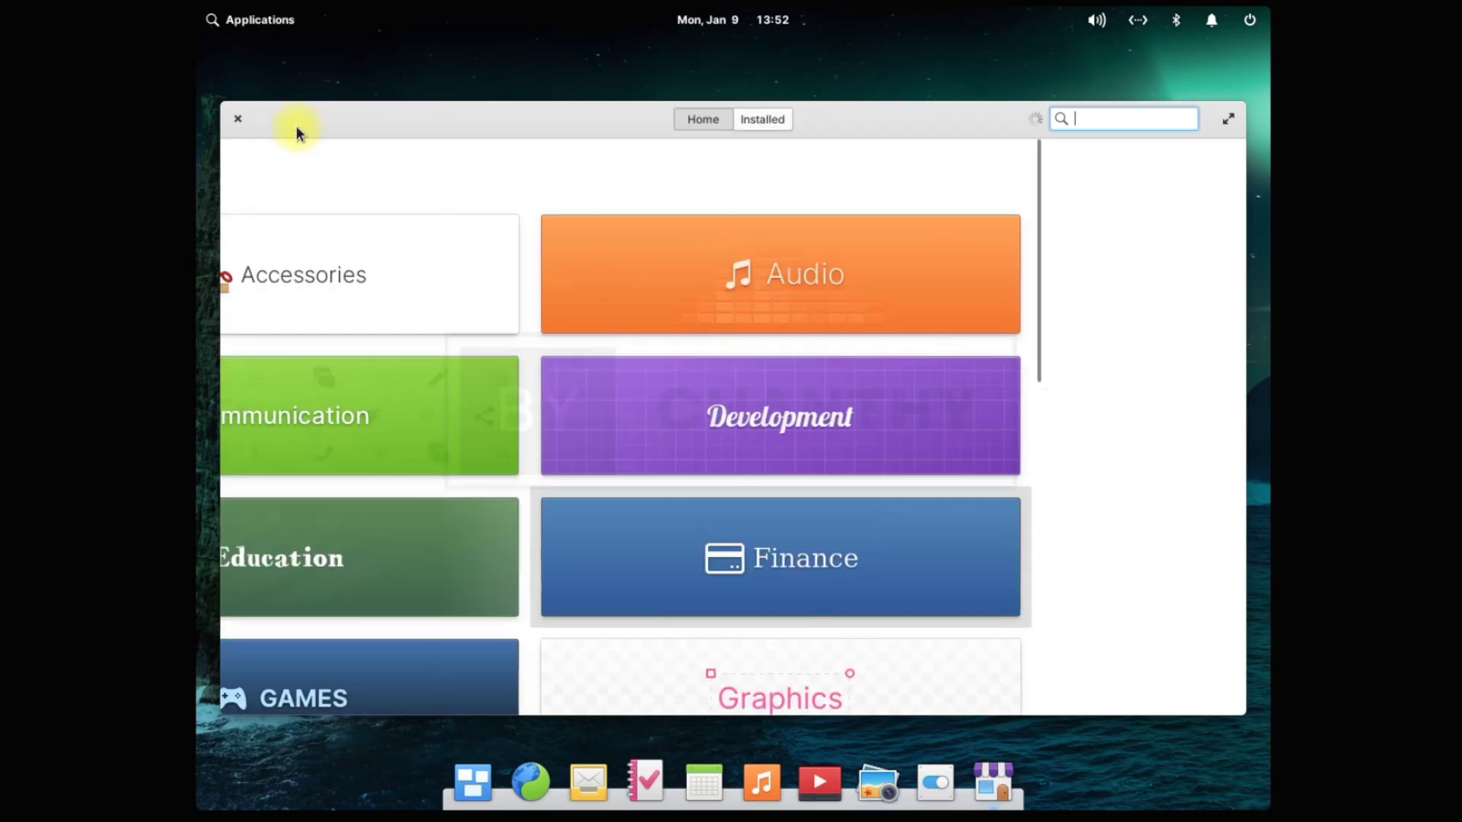
pyautogui.click(238, 120)
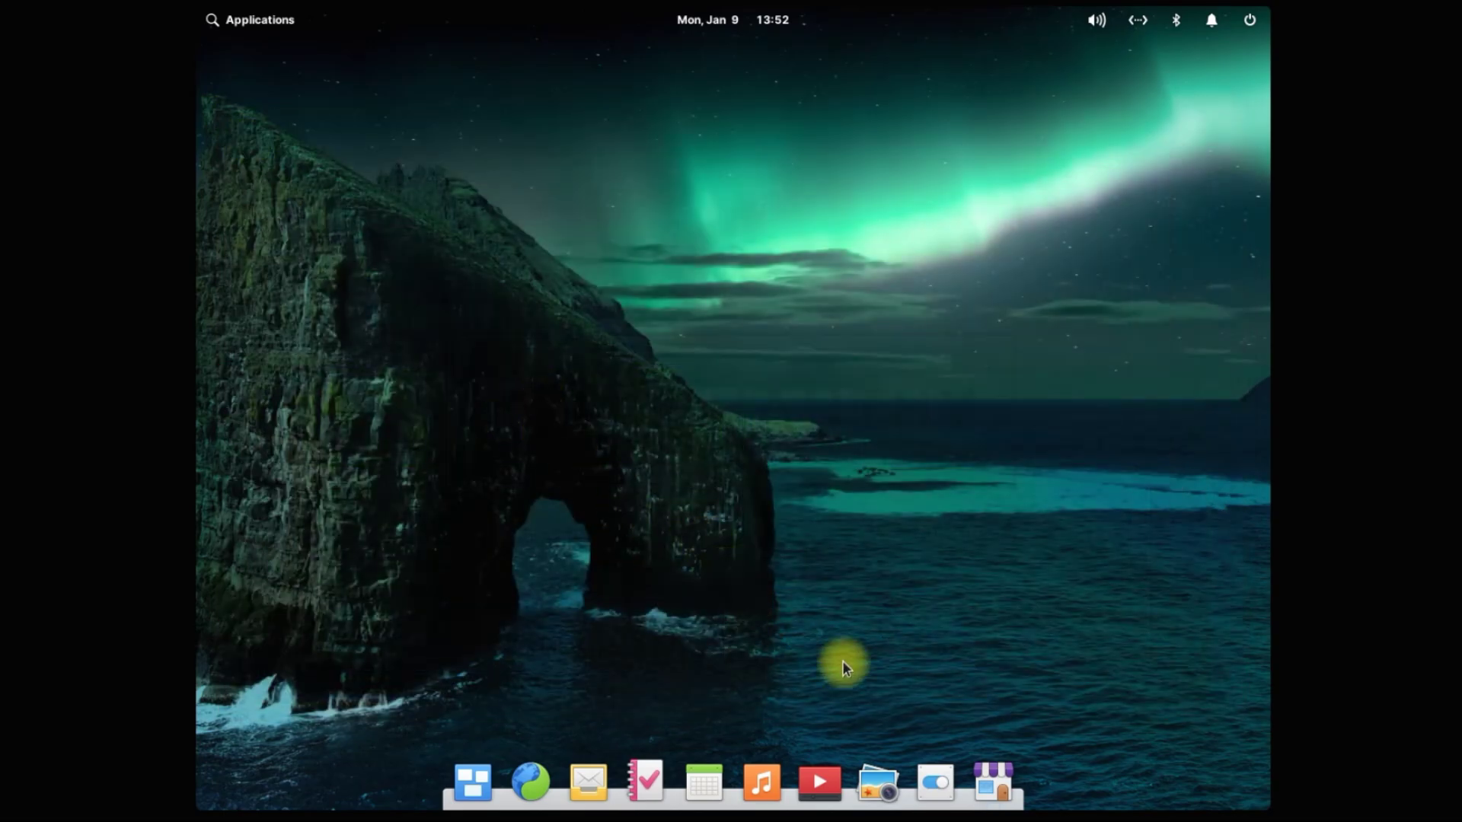
# Open the System page of System Settings and highlight the elementary OS version, Ubuntu base and Linux kernel lines.
pyautogui.click(259, 23)
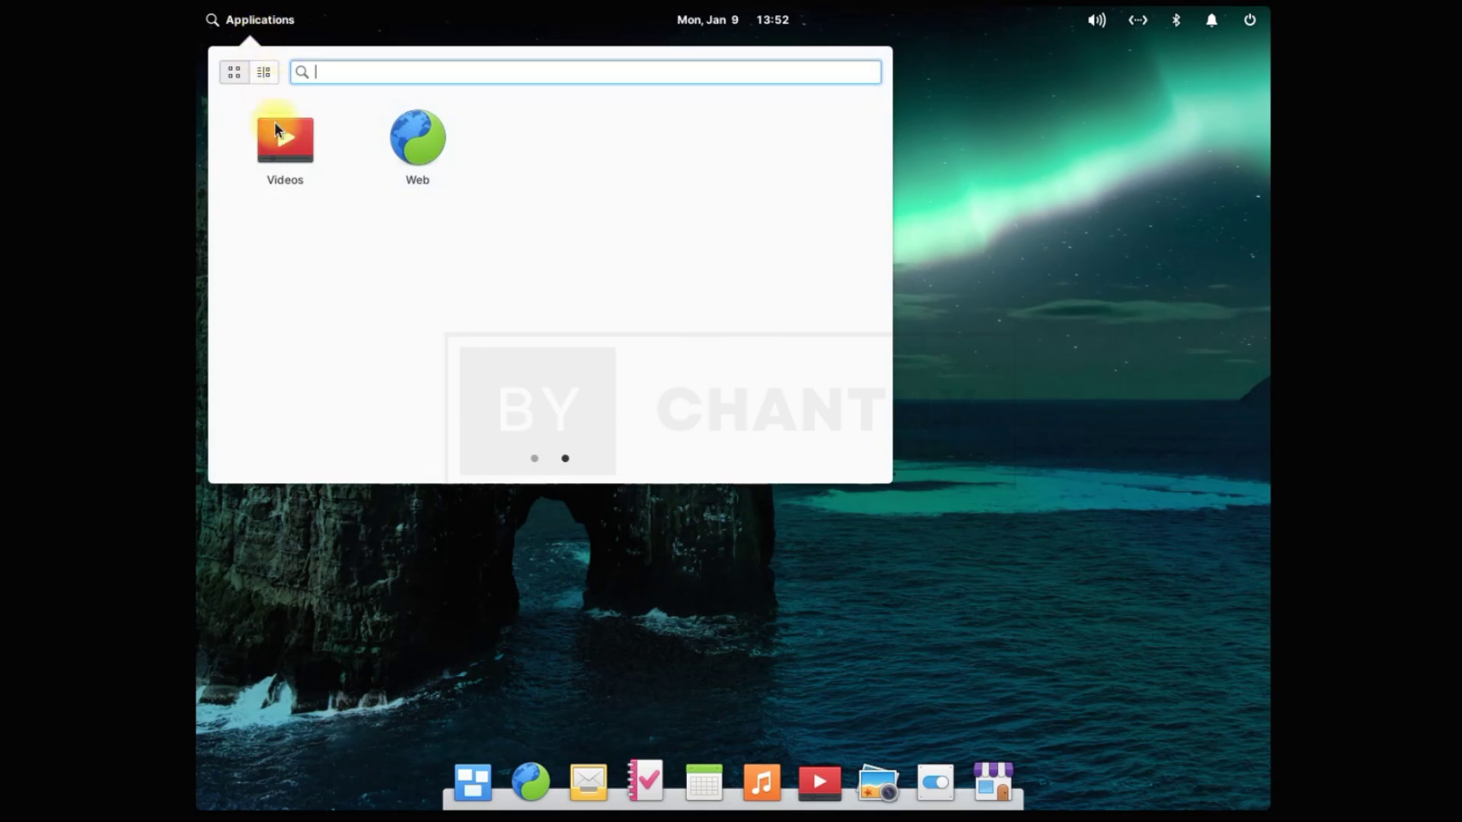
pyautogui.scroll(1, 432, 335)
pyautogui.click(551, 367)
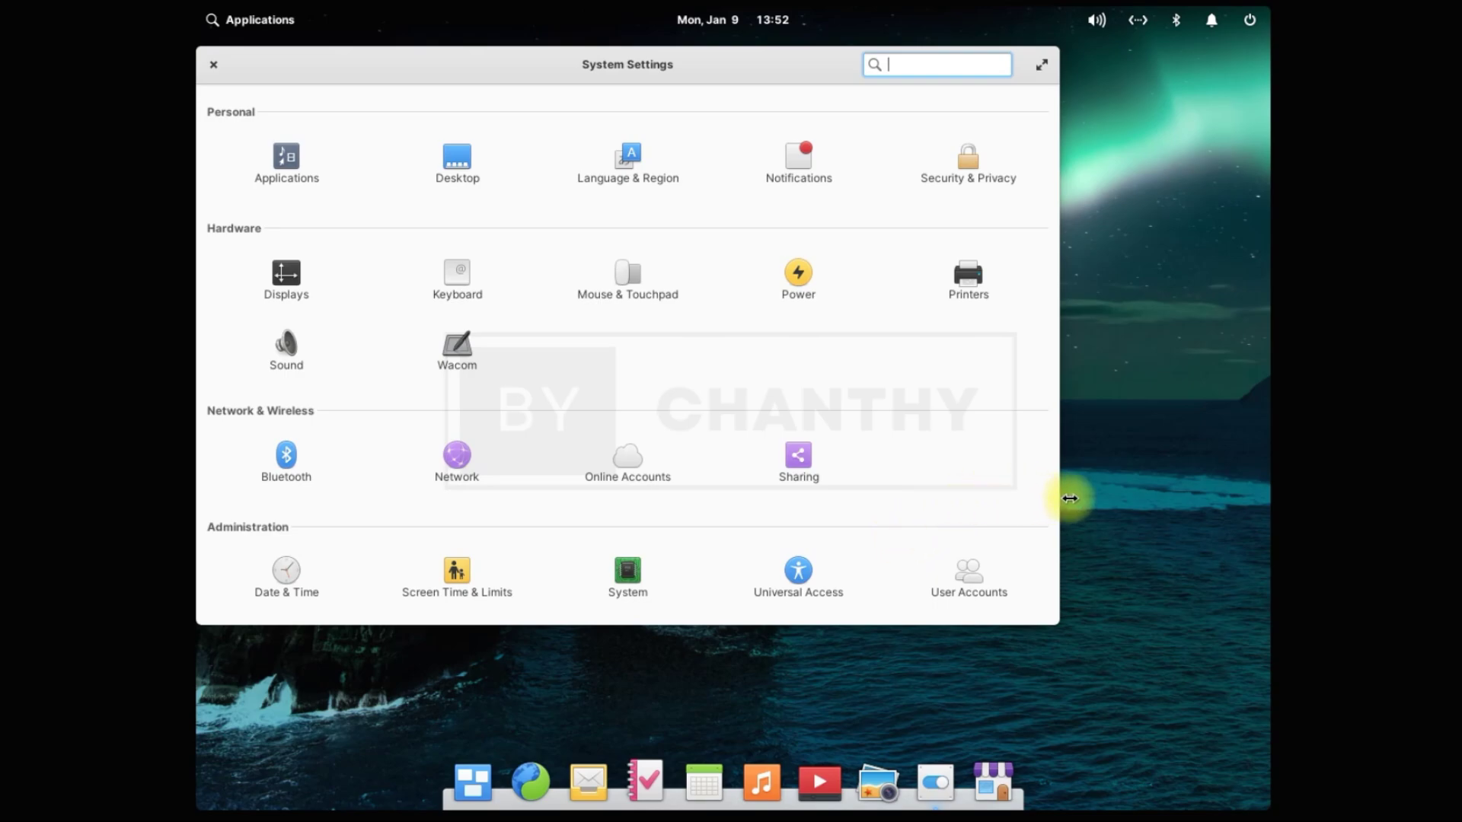
pyautogui.click(628, 573)
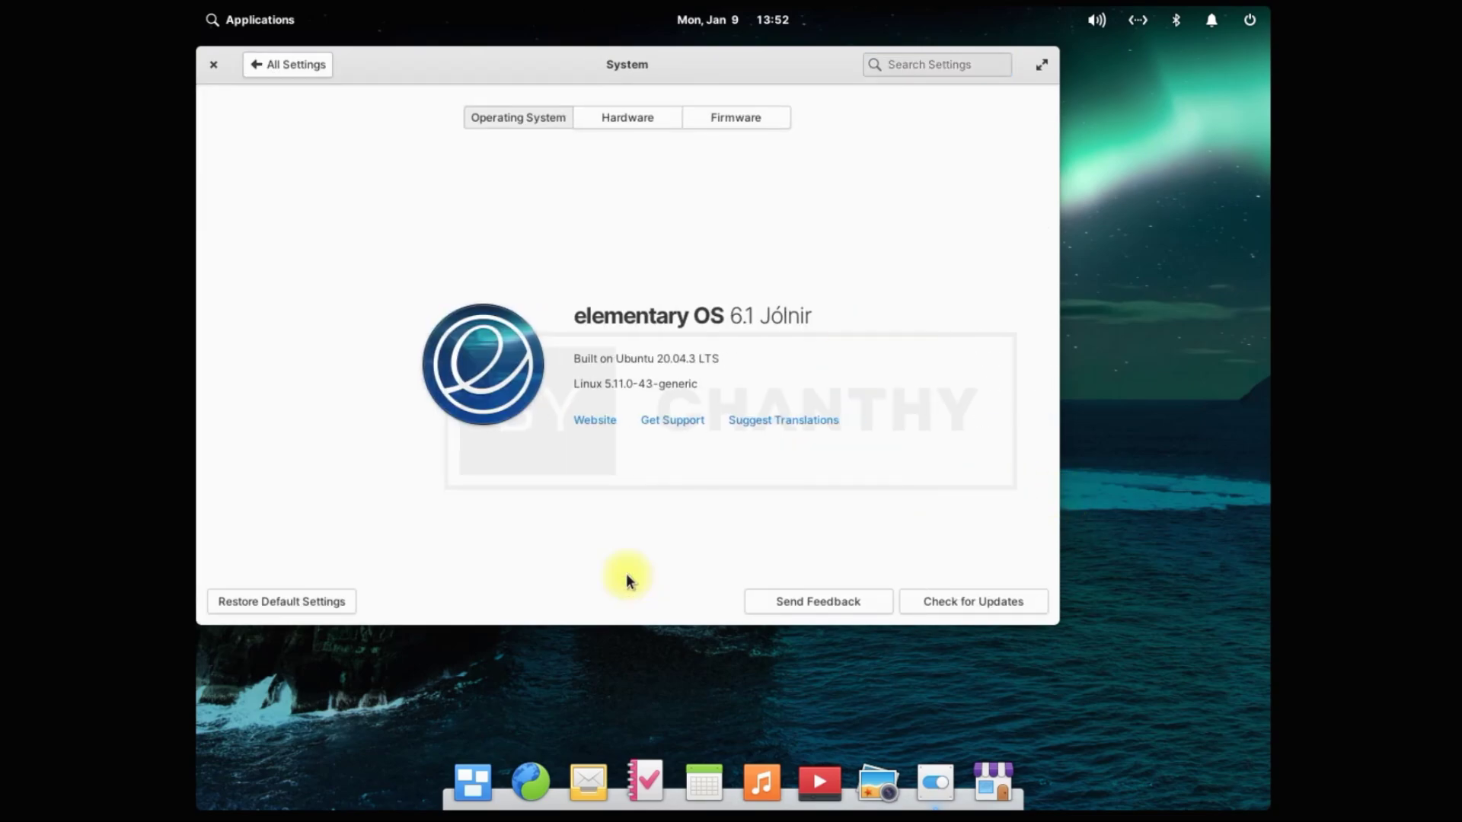
pyautogui.moveTo(733, 315); pyautogui.dragTo(851, 317)
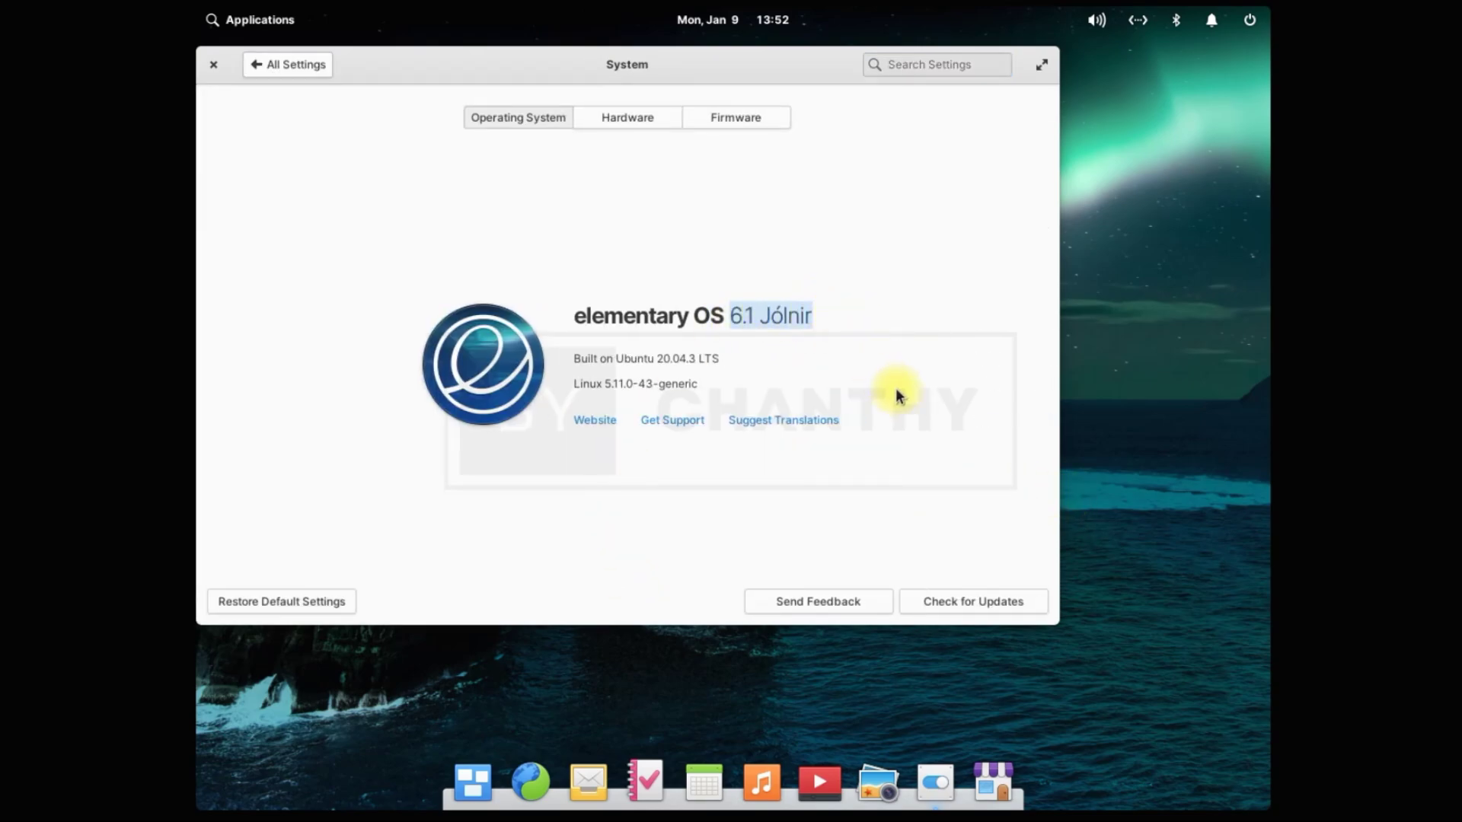
pyautogui.moveTo(574, 359); pyautogui.dragTo(722, 360)
pyautogui.moveTo(575, 380); pyautogui.dragTo(731, 395)
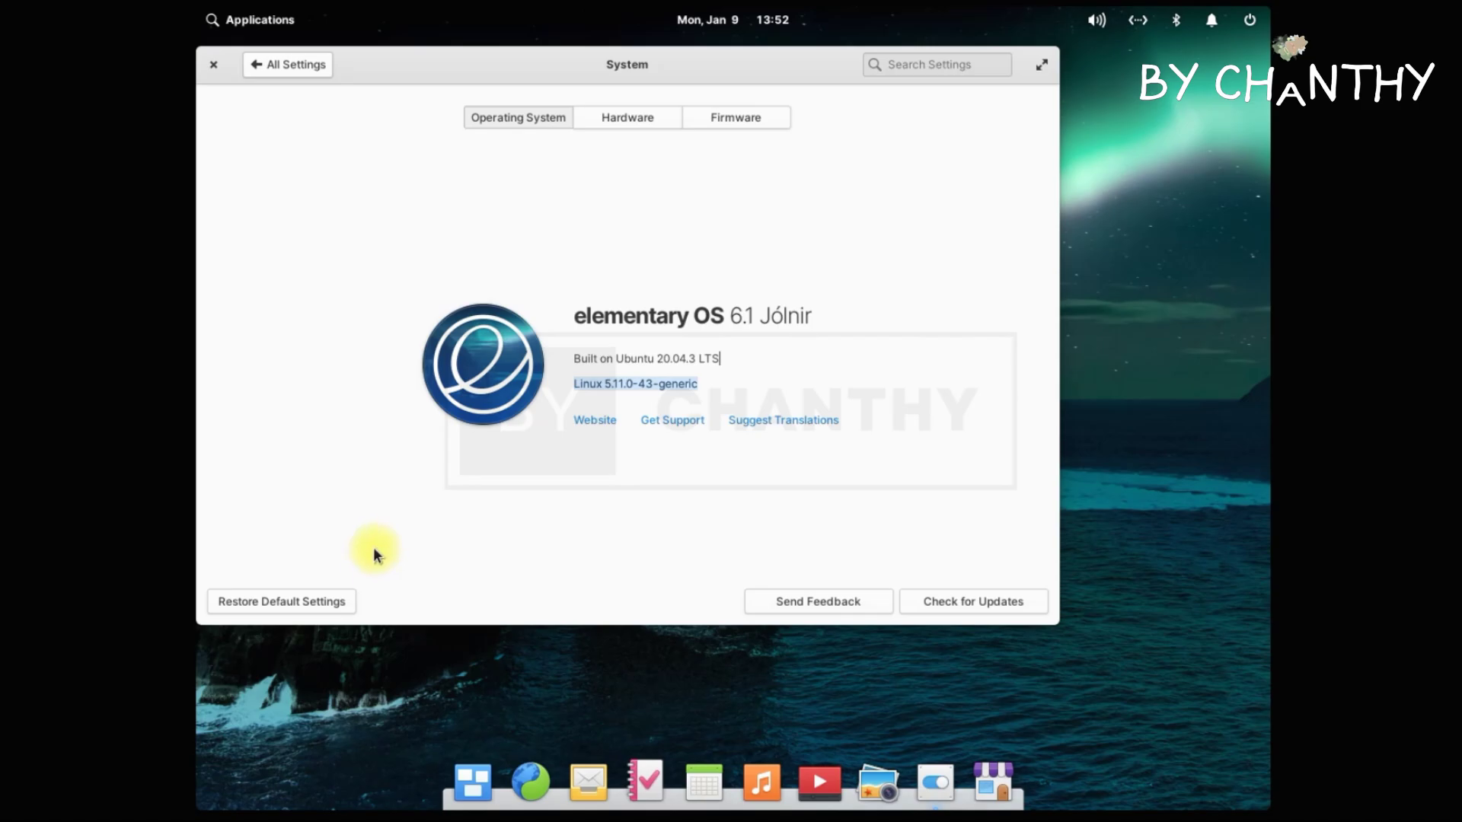
# View the Hardware and Firmware information of the system and return to the Operating System details.
pyautogui.click(638, 118)
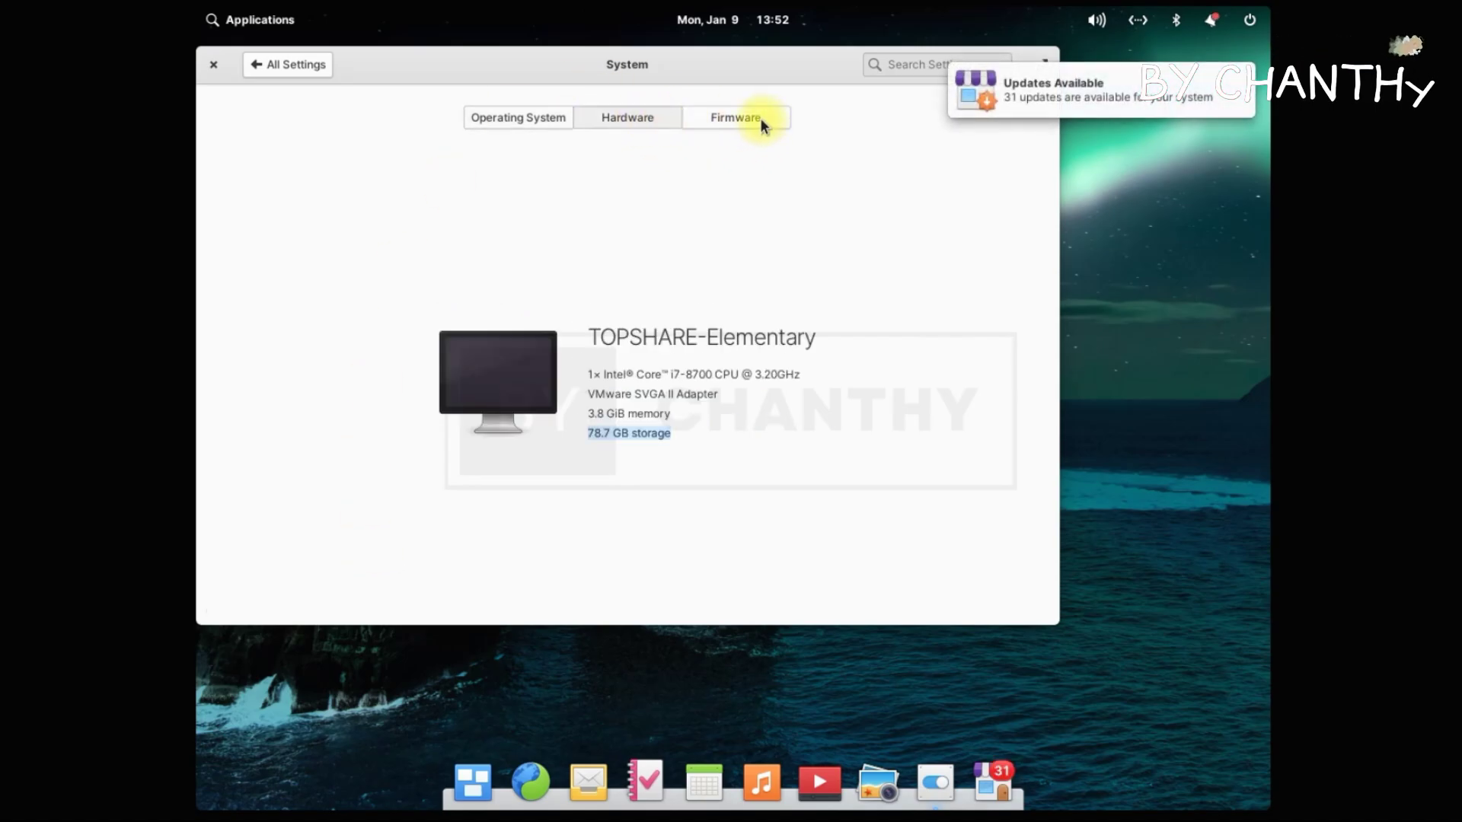
pyautogui.click(760, 117)
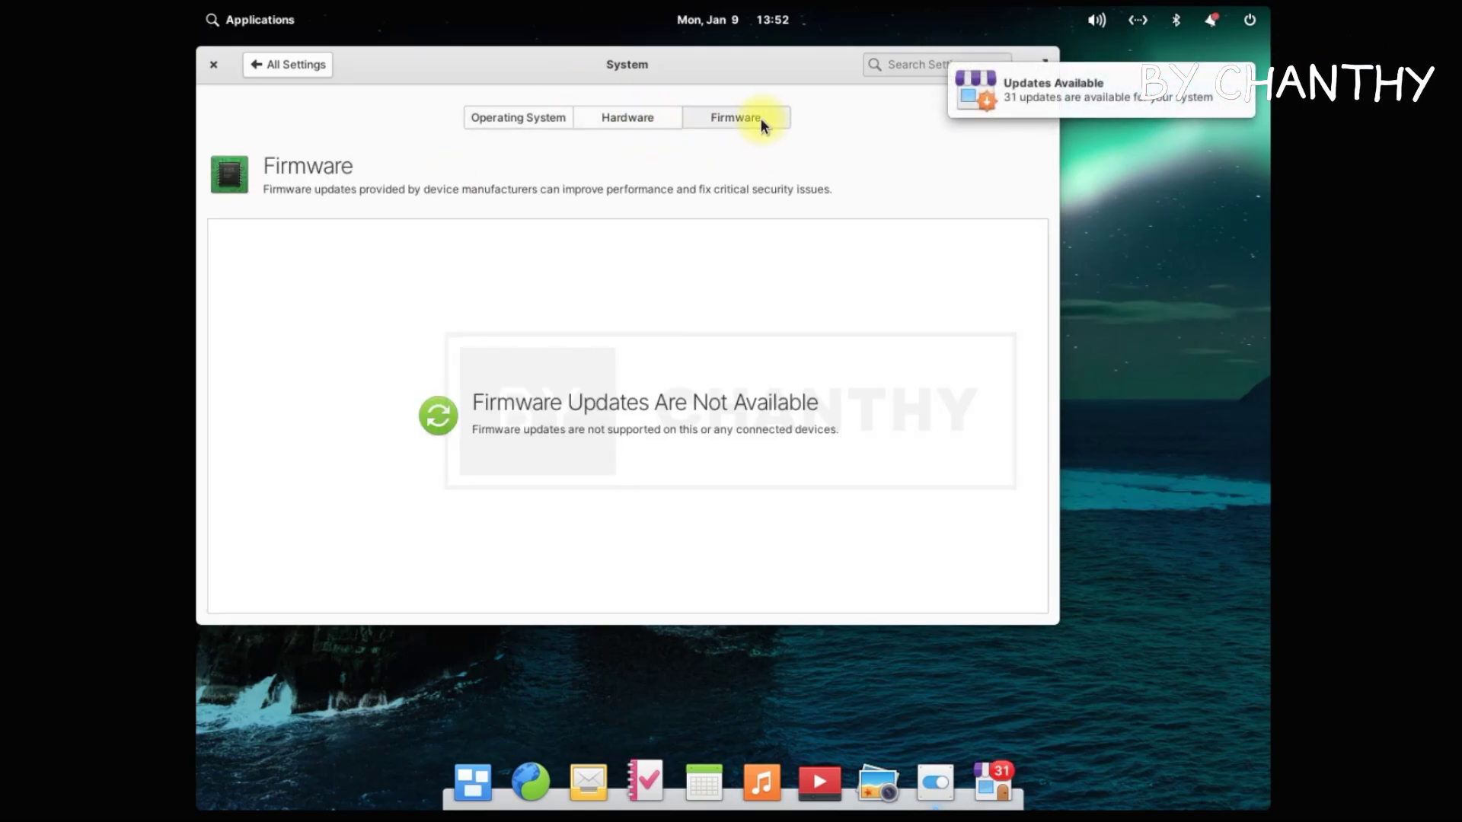
pyautogui.click(499, 118)
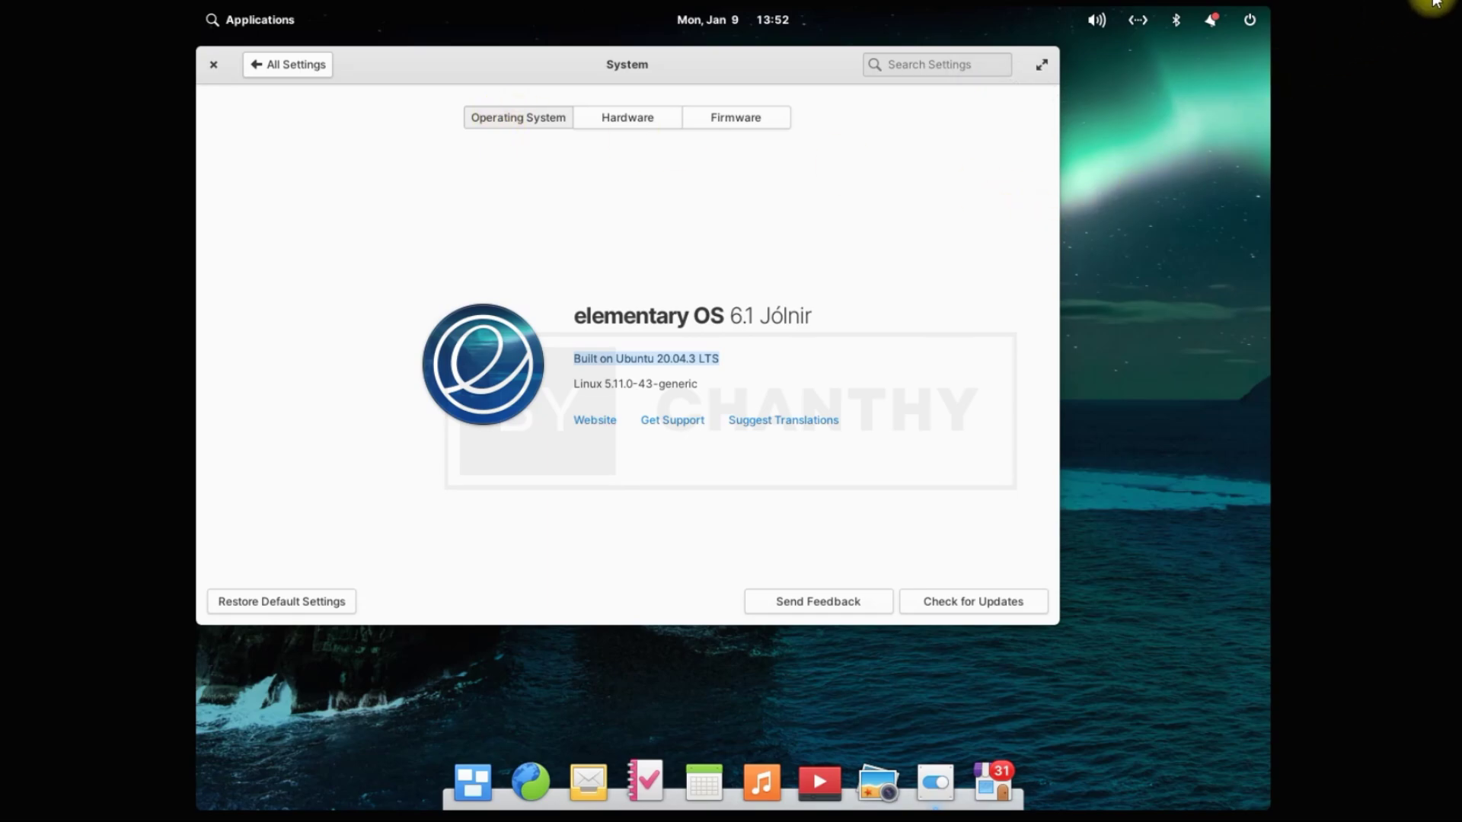